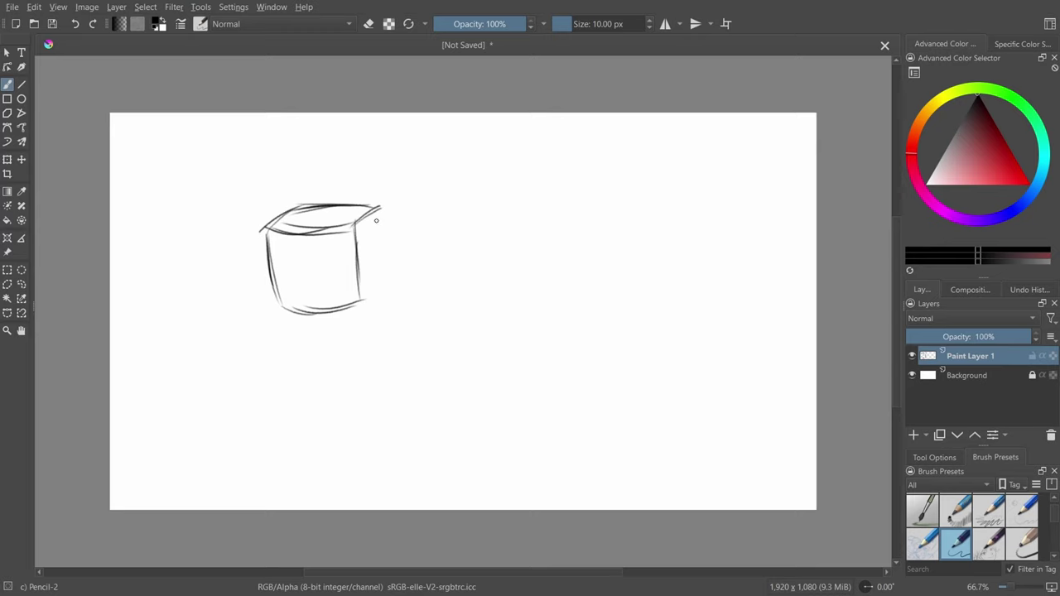
Sketch the right side face and lower edge of the box-shaped head to complete the cube.
{"action": "left_click_drag", "start_coordinate": [380, 209], "coordinate": [388, 283]}
{"action": "mouse_move", "coordinate": [379, 227]}
{"action": "left_mouse_down"}
{"action": "mouse_move", "coordinate": [385, 253]}
{"action": "mouse_move", "coordinate": [361, 304]}
{"action": "left_mouse_up"}
{"action": "left_click_drag", "start_coordinate": [386, 270], "coordinate": [368, 295]}
{"action": "left_click_drag", "start_coordinate": [273, 309], "coordinate": [359, 298]}
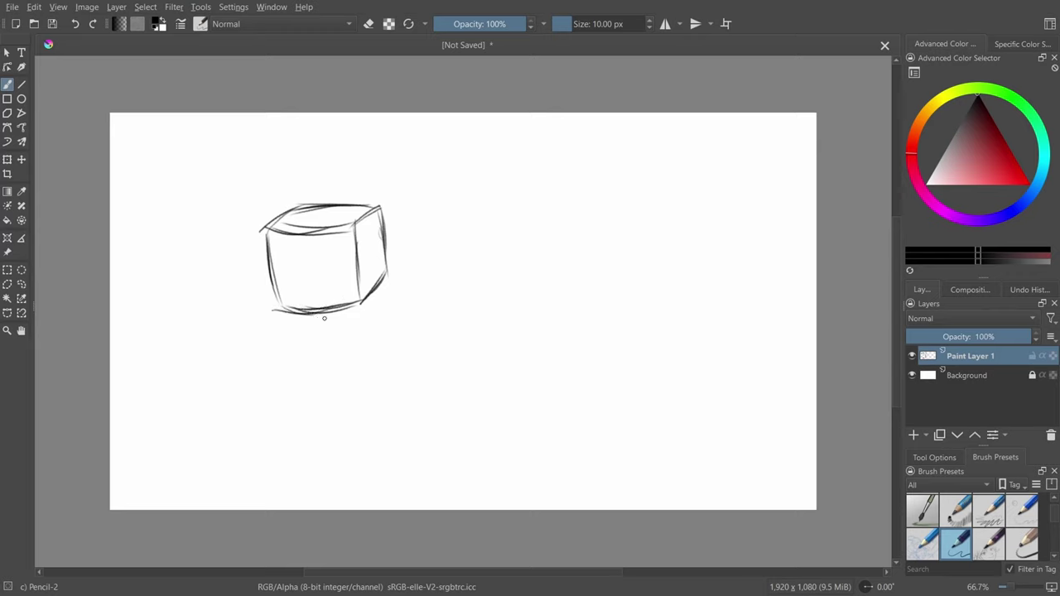
Sketch two large oval eyes with pupils and a small frown on the head's front face, erasing the box line inside the left eye.
{"action": "mouse_move", "coordinate": [265, 233]}
{"action": "left_mouse_down"}
{"action": "mouse_move", "coordinate": [273, 294]}
{"action": "mouse_move", "coordinate": [273, 275]}
{"action": "mouse_move", "coordinate": [303, 263]}
{"action": "mouse_move", "coordinate": [286, 244]}
{"action": "left_mouse_up"}
{"action": "key", "text": "e"}
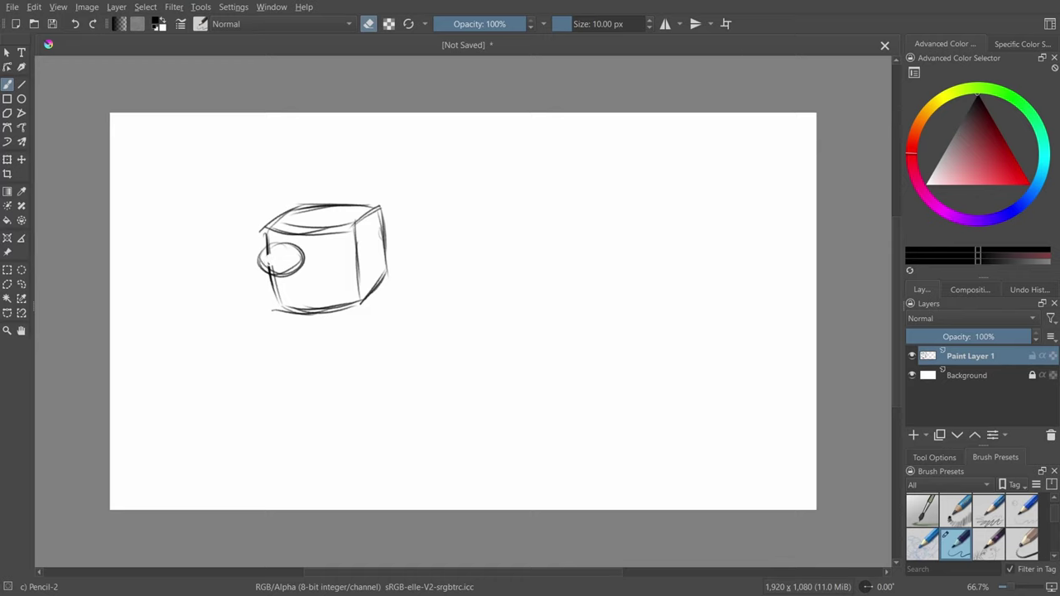
{"action": "key", "text": "e"}
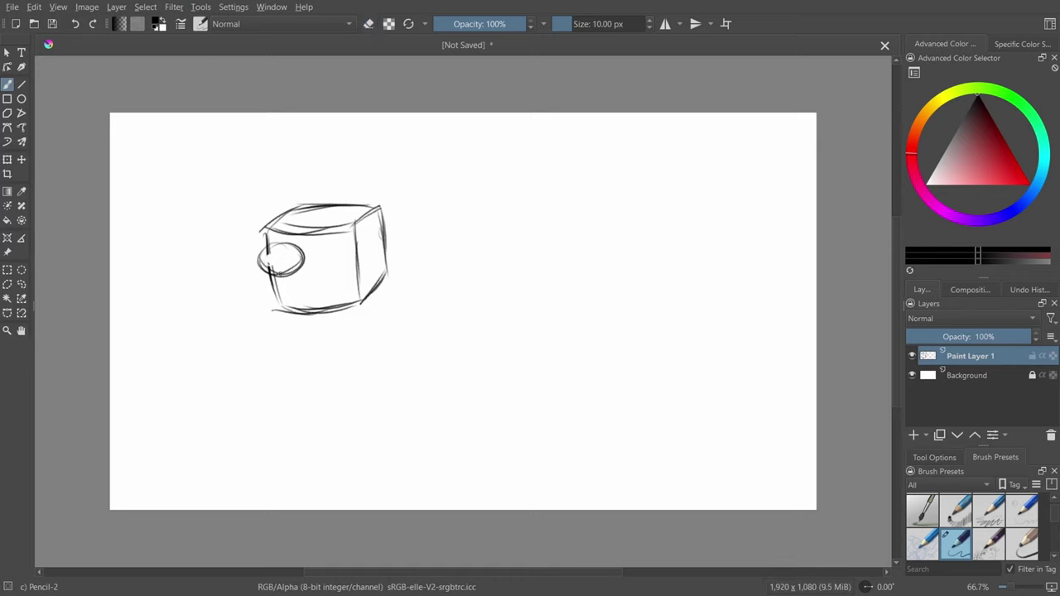
{"action": "mouse_move", "coordinate": [272, 261]}
{"action": "left_mouse_down"}
{"action": "mouse_move", "coordinate": [316, 267]}
{"action": "mouse_move", "coordinate": [354, 253]}
{"action": "mouse_move", "coordinate": [345, 273]}
{"action": "mouse_move", "coordinate": [343, 256]}
{"action": "mouse_move", "coordinate": [305, 255]}
{"action": "mouse_move", "coordinate": [307, 273]}
{"action": "mouse_move", "coordinate": [314, 261]}
{"action": "left_mouse_up"}
{"action": "key", "text": "ctrl+z"}
{"action": "key", "text": "ctrl+z"}
Sketch the hood folds under the box head with a hatched neck opening, and add two sweat drops on the head.
{"action": "mouse_move", "coordinate": [293, 298]}
{"action": "left_mouse_down"}
{"action": "mouse_move", "coordinate": [304, 292]}
{"action": "mouse_move", "coordinate": [340, 323]}
{"action": "mouse_move", "coordinate": [306, 335]}
{"action": "mouse_move", "coordinate": [396, 296]}
{"action": "left_mouse_up"}
{"action": "key", "text": "ctrl+z"}
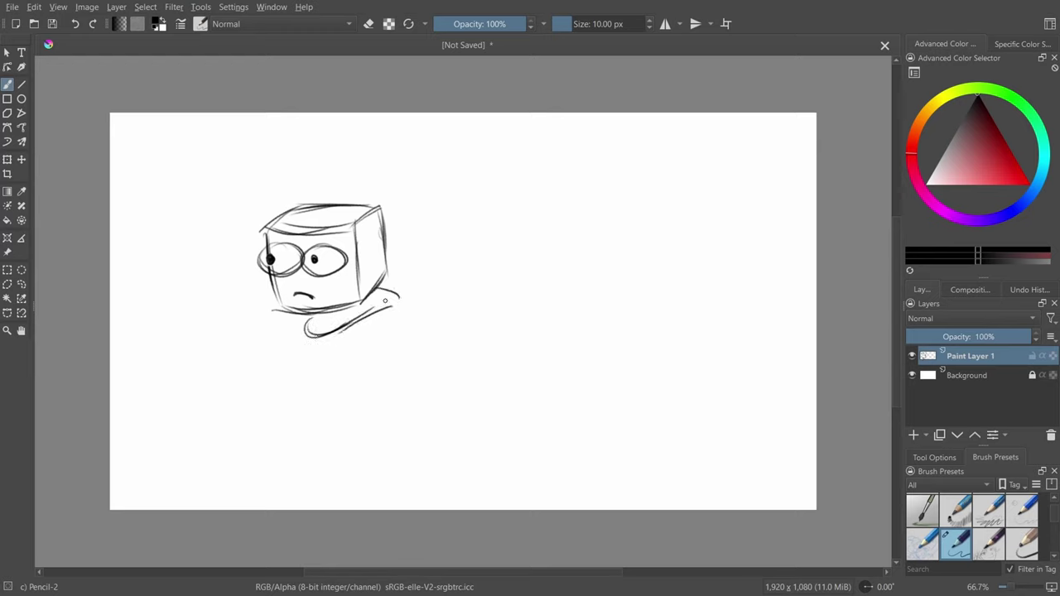
{"action": "left_click_drag", "start_coordinate": [310, 327], "coordinate": [336, 313]}
{"action": "left_click_drag", "start_coordinate": [328, 335], "coordinate": [355, 306]}
{"action": "left_click_drag", "start_coordinate": [344, 325], "coordinate": [379, 293]}
{"action": "left_click_drag", "start_coordinate": [369, 313], "coordinate": [389, 290]}
{"action": "mouse_move", "coordinate": [291, 328]}
{"action": "left_mouse_down"}
{"action": "mouse_move", "coordinate": [288, 340]}
{"action": "mouse_move", "coordinate": [318, 356]}
{"action": "mouse_move", "coordinate": [407, 326]}
{"action": "mouse_move", "coordinate": [414, 303]}
{"action": "mouse_move", "coordinate": [423, 336]}
{"action": "left_mouse_up"}
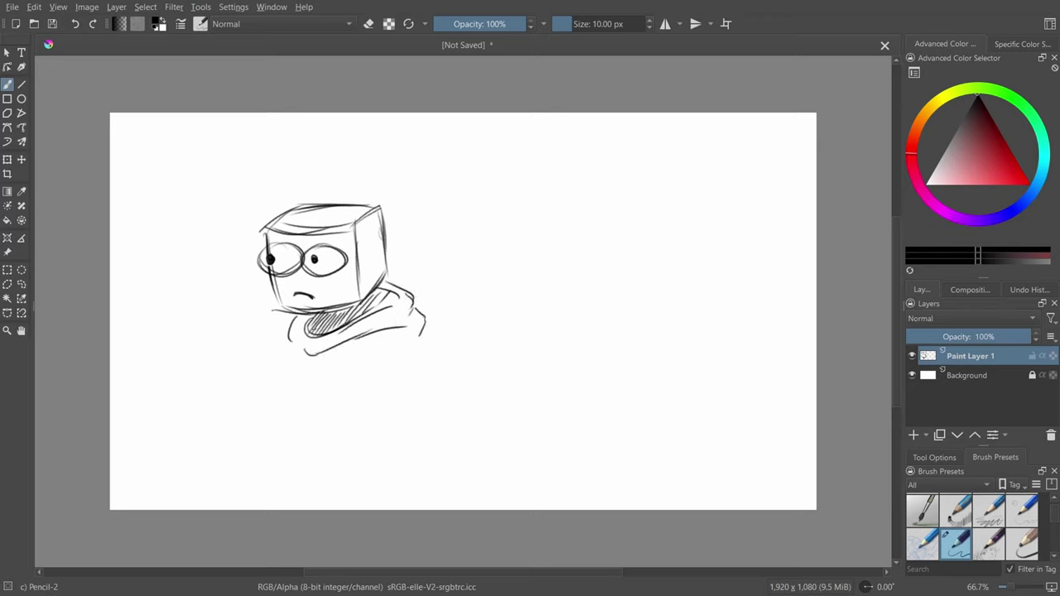
{"action": "left_click_drag", "start_coordinate": [340, 284], "coordinate": [344, 286]}
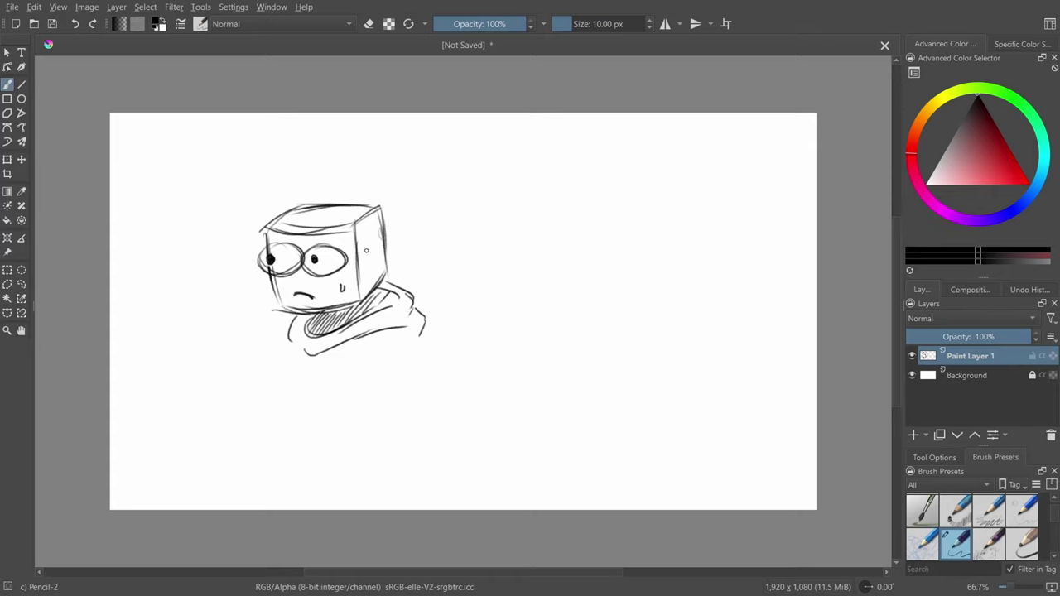
{"action": "left_click_drag", "start_coordinate": [367, 249], "coordinate": [372, 249]}
Sketch the hoodie's torso sides, the pocket openings and the first shoulder lines below the hood.
{"action": "left_click_drag", "start_coordinate": [284, 352], "coordinate": [280, 467]}
{"action": "key", "text": "ctrl+z"}
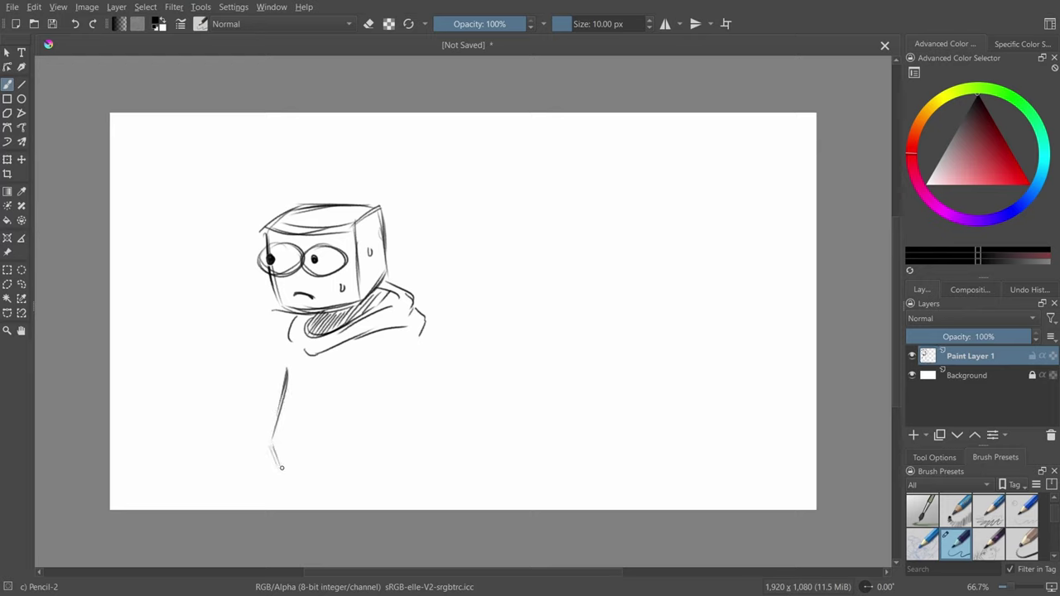
{"action": "mouse_move", "coordinate": [410, 341]}
{"action": "left_mouse_down"}
{"action": "mouse_move", "coordinate": [431, 386]}
{"action": "mouse_move", "coordinate": [386, 381]}
{"action": "mouse_move", "coordinate": [362, 463]}
{"action": "left_mouse_up"}
{"action": "mouse_move", "coordinate": [373, 424]}
{"action": "left_mouse_down"}
{"action": "mouse_move", "coordinate": [353, 472]}
{"action": "mouse_move", "coordinate": [349, 441]}
{"action": "mouse_move", "coordinate": [350, 485]}
{"action": "left_mouse_up"}
{"action": "left_click_drag", "start_coordinate": [363, 424], "coordinate": [343, 481]}
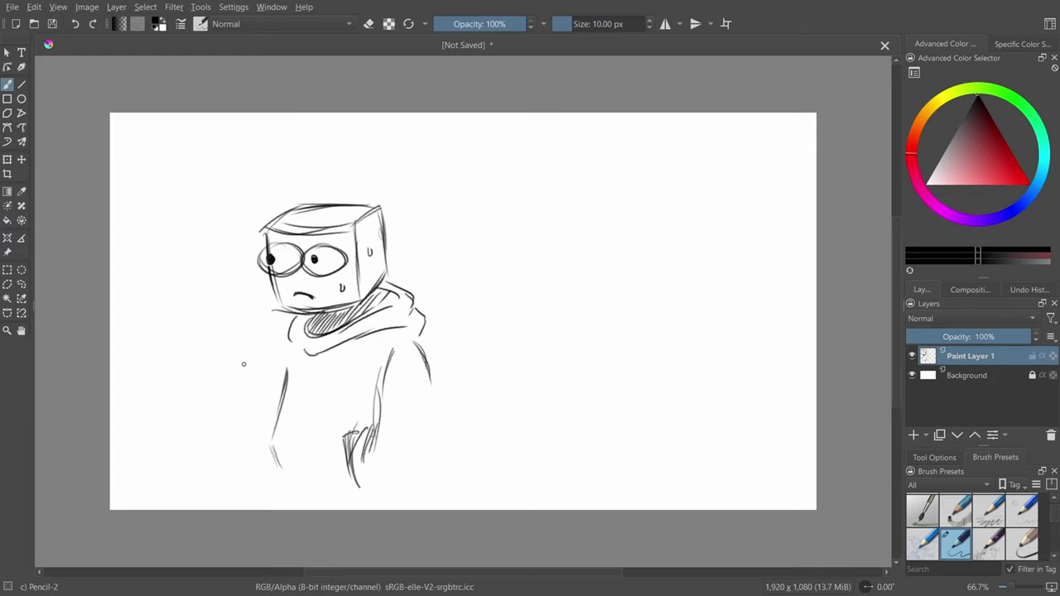
{"action": "mouse_move", "coordinate": [277, 434]}
{"action": "left_mouse_down"}
{"action": "mouse_move", "coordinate": [268, 473]}
{"action": "mouse_move", "coordinate": [269, 463]}
{"action": "left_mouse_up"}
{"action": "mouse_move", "coordinate": [286, 333]}
{"action": "left_mouse_down"}
{"action": "mouse_move", "coordinate": [265, 371]}
{"action": "mouse_move", "coordinate": [265, 406]}
{"action": "left_mouse_up"}
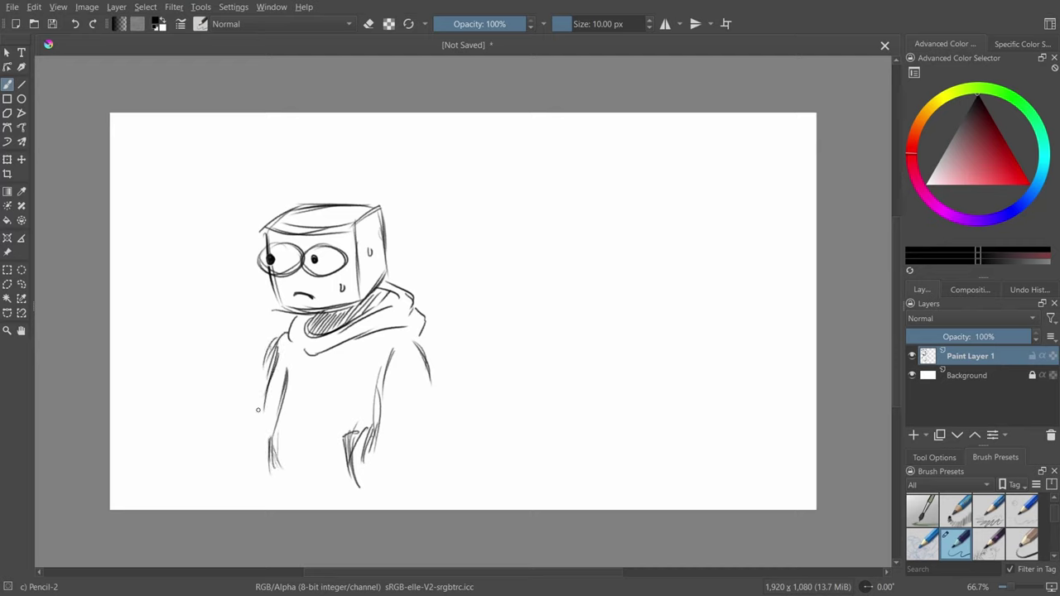
Erase the rough lines at the figure's left-hand shoulder and redraw that sleeve down to the pocket.
{"action": "key", "text": "e"}
{"action": "left_click_drag", "start_coordinate": [273, 339], "coordinate": [264, 368]}
{"action": "left_click_drag", "start_coordinate": [277, 346], "coordinate": [264, 384]}
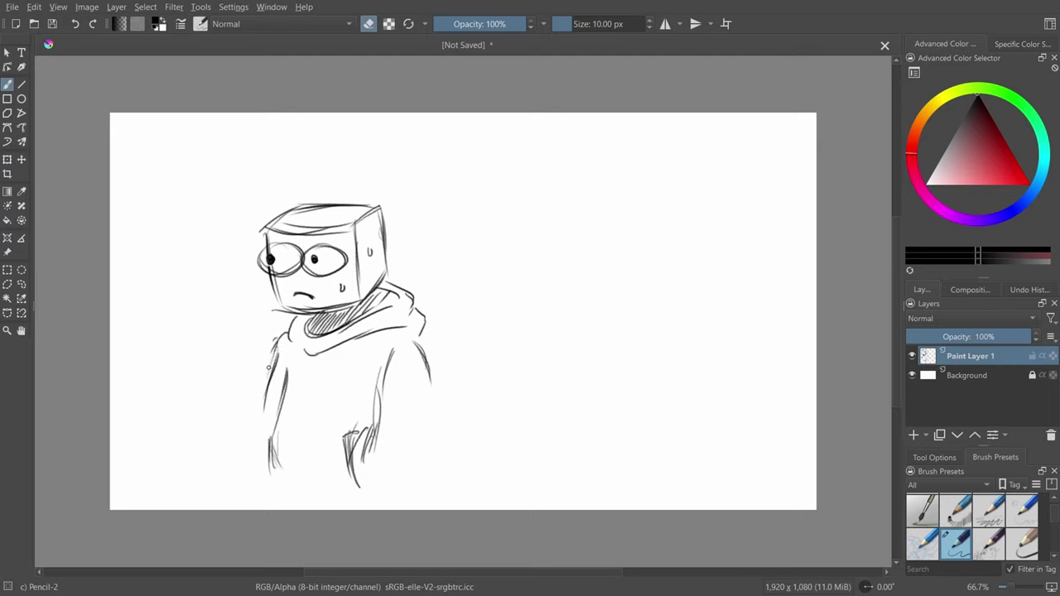
{"action": "left_click_drag", "start_coordinate": [276, 342], "coordinate": [263, 376]}
{"action": "key", "text": "e"}
{"action": "left_click_drag", "start_coordinate": [281, 338], "coordinate": [255, 443]}
{"action": "mouse_move", "coordinate": [267, 391]}
{"action": "left_mouse_down"}
{"action": "mouse_move", "coordinate": [273, 456]}
{"action": "mouse_move", "coordinate": [253, 465]}
{"action": "left_mouse_up"}
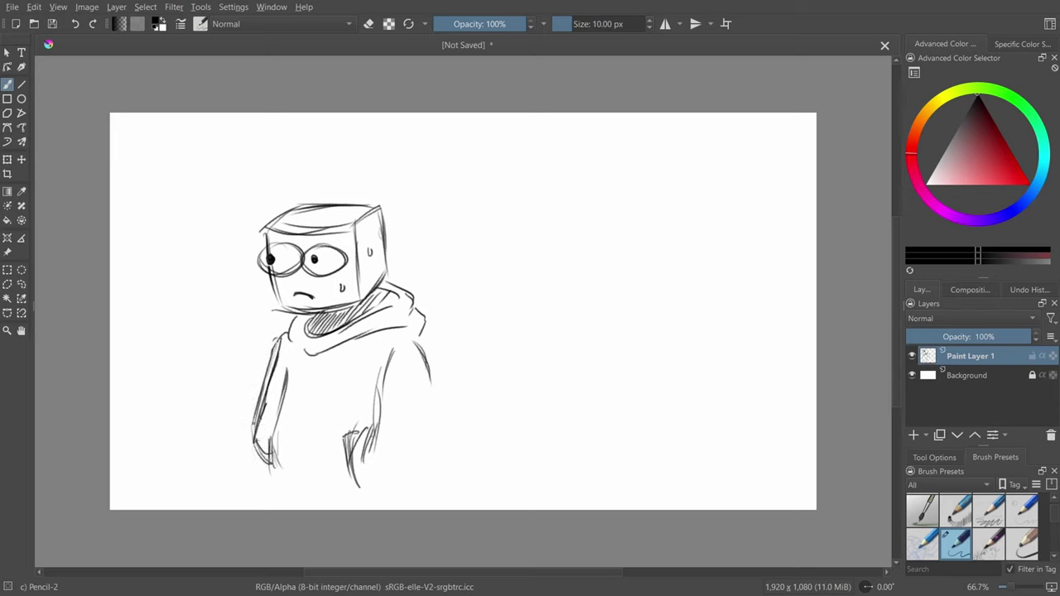
{"action": "left_click_drag", "start_coordinate": [274, 424], "coordinate": [253, 456]}
Sketch two hanging drawstrings with small tips on the hoodie's chest.
{"action": "left_click_drag", "start_coordinate": [307, 349], "coordinate": [296, 407]}
{"action": "mouse_move", "coordinate": [304, 367]}
{"action": "left_mouse_down"}
{"action": "mouse_move", "coordinate": [300, 397]}
{"action": "mouse_move", "coordinate": [326, 407]}
{"action": "left_mouse_up"}
{"action": "mouse_move", "coordinate": [332, 346]}
{"action": "left_mouse_down"}
{"action": "mouse_move", "coordinate": [310, 411]}
{"action": "mouse_move", "coordinate": [295, 417]}
{"action": "mouse_move", "coordinate": [293, 405]}
{"action": "mouse_move", "coordinate": [330, 422]}
{"action": "left_mouse_up"}
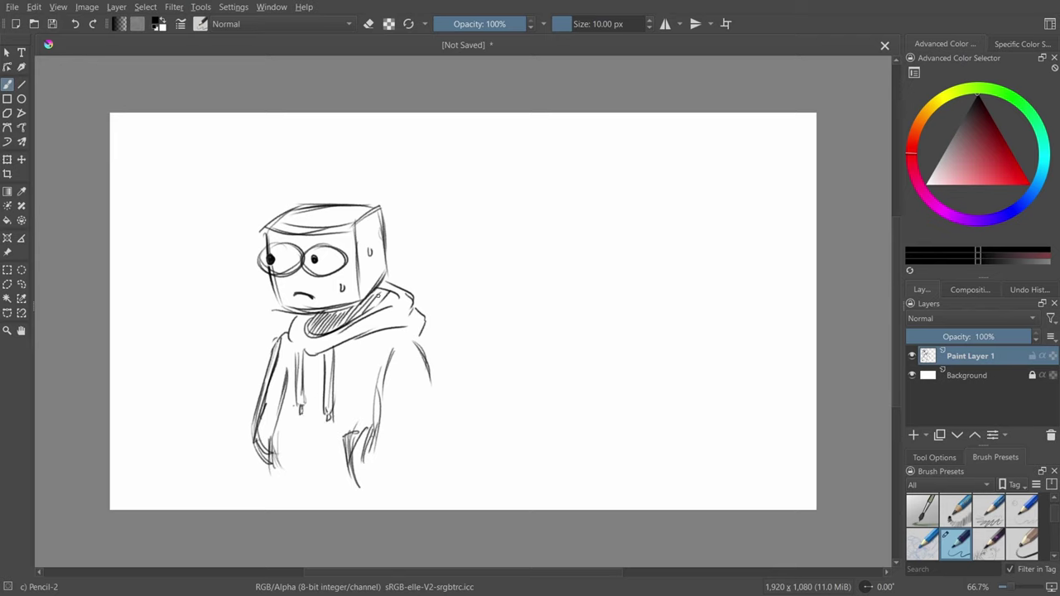
Outline the right-hand sleeve curving down into the pocket and strengthen its inner edge with fabric folds.
{"action": "left_click_drag", "start_coordinate": [432, 362], "coordinate": [439, 456]}
{"action": "mouse_move", "coordinate": [363, 490]}
{"action": "left_mouse_down"}
{"action": "mouse_move", "coordinate": [411, 486]}
{"action": "mouse_move", "coordinate": [432, 460]}
{"action": "mouse_move", "coordinate": [430, 424]}
{"action": "left_mouse_up"}
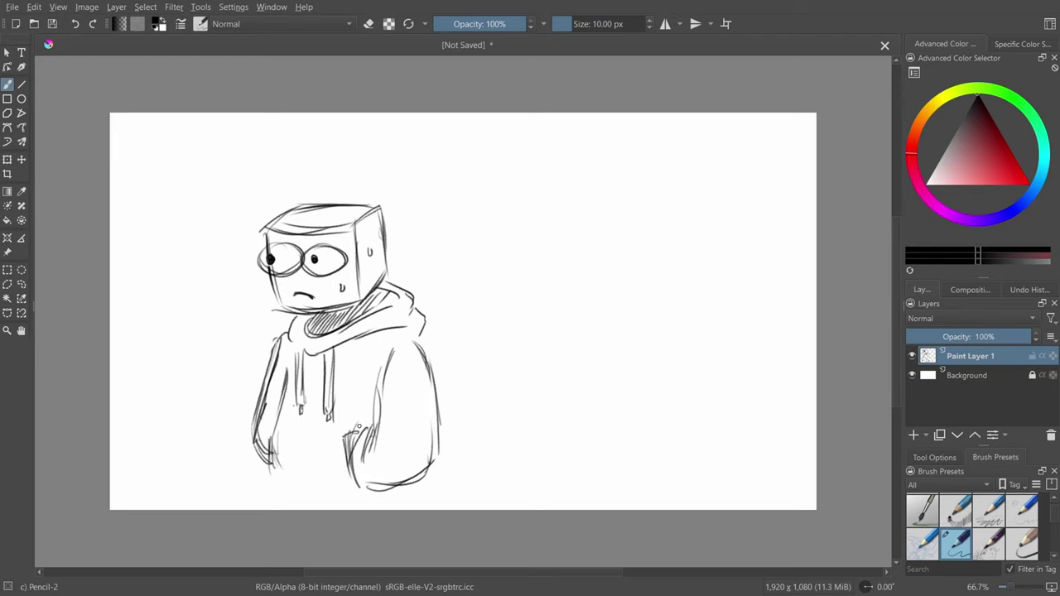
{"action": "mouse_move", "coordinate": [365, 419]}
{"action": "left_mouse_down"}
{"action": "mouse_move", "coordinate": [383, 450]}
{"action": "mouse_move", "coordinate": [387, 424]}
{"action": "mouse_move", "coordinate": [395, 431]}
{"action": "mouse_move", "coordinate": [380, 373]}
{"action": "mouse_move", "coordinate": [403, 350]}
{"action": "mouse_move", "coordinate": [387, 353]}
{"action": "left_mouse_up"}
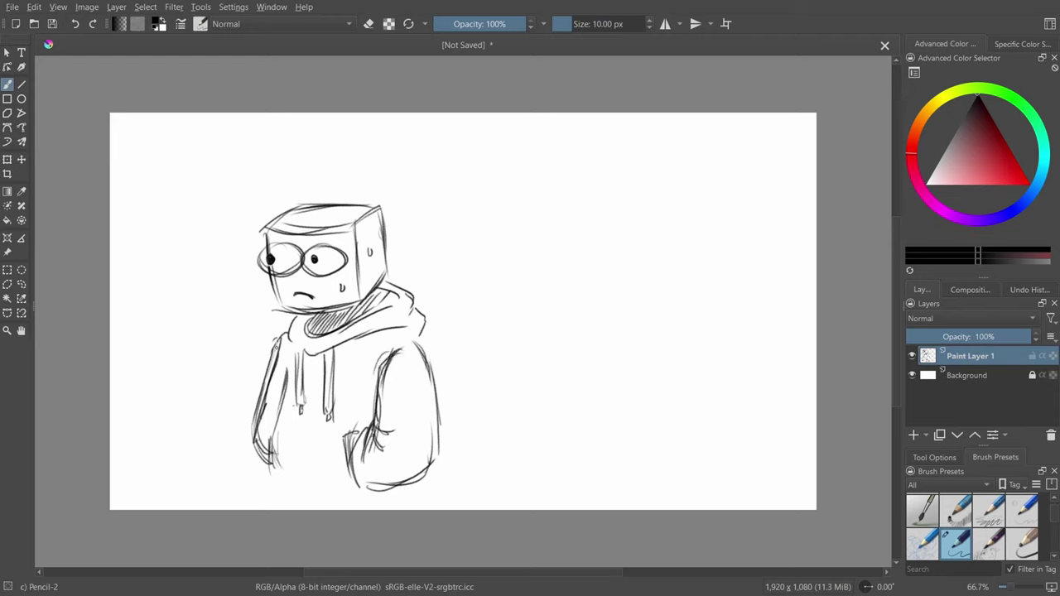
Darken the left-hand sleeve's shoulder and pocket lines, and sketch the hoodie's hem with the trousers starting at the canvas edge.
{"action": "mouse_move", "coordinate": [290, 334]}
{"action": "left_mouse_down"}
{"action": "mouse_move", "coordinate": [276, 349]}
{"action": "mouse_move", "coordinate": [284, 367]}
{"action": "left_mouse_up"}
{"action": "left_click_drag", "start_coordinate": [277, 423], "coordinate": [274, 458]}
{"action": "left_click_drag", "start_coordinate": [278, 433], "coordinate": [270, 472]}
{"action": "mouse_move", "coordinate": [272, 440]}
{"action": "left_mouse_down"}
{"action": "mouse_move", "coordinate": [273, 482]}
{"action": "mouse_move", "coordinate": [266, 475]}
{"action": "mouse_move", "coordinate": [262, 491]}
{"action": "mouse_move", "coordinate": [290, 503]}
{"action": "left_mouse_up"}
{"action": "mouse_move", "coordinate": [280, 467]}
{"action": "left_mouse_down"}
{"action": "mouse_move", "coordinate": [263, 495]}
{"action": "mouse_move", "coordinate": [262, 475]}
{"action": "left_mouse_up"}
{"action": "mouse_move", "coordinate": [272, 457]}
{"action": "left_mouse_down"}
{"action": "mouse_move", "coordinate": [260, 471]}
{"action": "mouse_move", "coordinate": [393, 500]}
{"action": "left_mouse_up"}
{"action": "mouse_move", "coordinate": [321, 504]}
{"action": "left_mouse_down"}
{"action": "mouse_move", "coordinate": [421, 490]}
{"action": "mouse_move", "coordinate": [406, 504]}
{"action": "mouse_move", "coordinate": [414, 509]}
{"action": "left_mouse_up"}
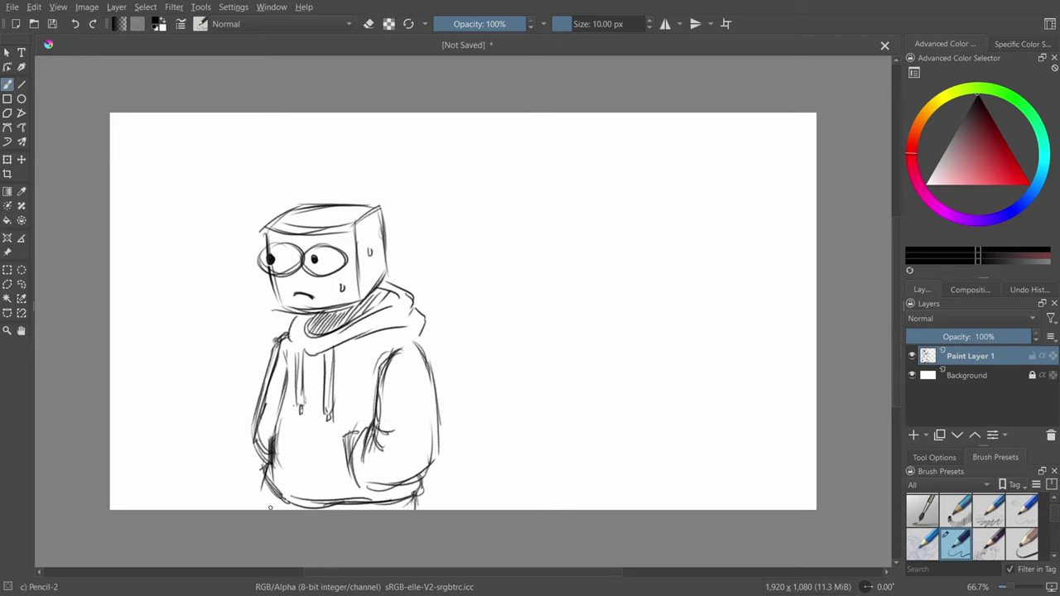
{"action": "mouse_move", "coordinate": [283, 491]}
{"action": "left_mouse_down"}
{"action": "mouse_move", "coordinate": [275, 509]}
{"action": "mouse_move", "coordinate": [290, 509]}
{"action": "left_mouse_up"}
{"action": "left_click_drag", "start_coordinate": [299, 502], "coordinate": [334, 510]}
Add shaded bags under the eyes and draw two thick flat eyebrows above them.
{"action": "left_click_drag", "start_coordinate": [270, 281], "coordinate": [326, 283]}
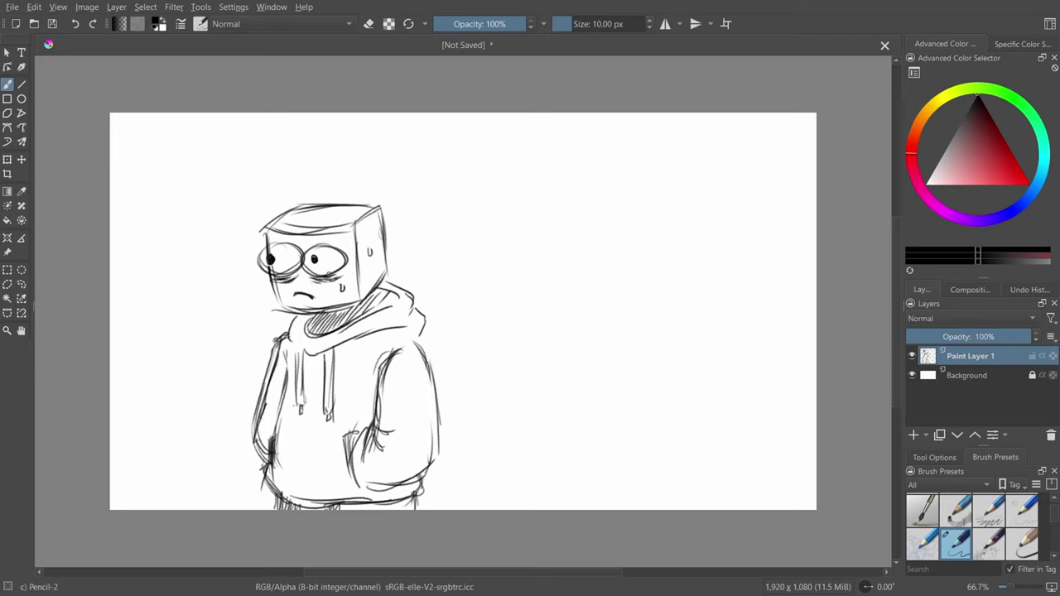
{"action": "mouse_move", "coordinate": [255, 248]}
{"action": "left_mouse_down"}
{"action": "mouse_move", "coordinate": [298, 241]}
{"action": "mouse_move", "coordinate": [275, 244]}
{"action": "left_mouse_up"}
{"action": "key", "text": "e"}
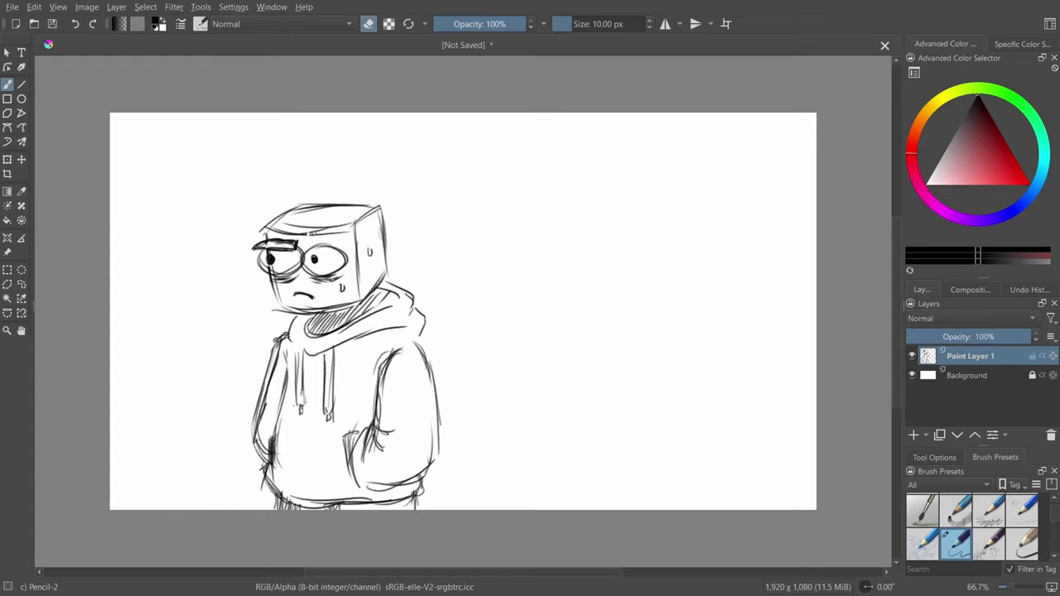
{"action": "key", "text": "e"}
{"action": "mouse_move", "coordinate": [308, 236]}
{"action": "left_mouse_down"}
{"action": "mouse_move", "coordinate": [348, 238]}
{"action": "mouse_move", "coordinate": [315, 234]}
{"action": "mouse_move", "coordinate": [329, 234]}
{"action": "left_mouse_up"}
{"action": "key", "text": "e"}
{"action": "key", "text": "e"}
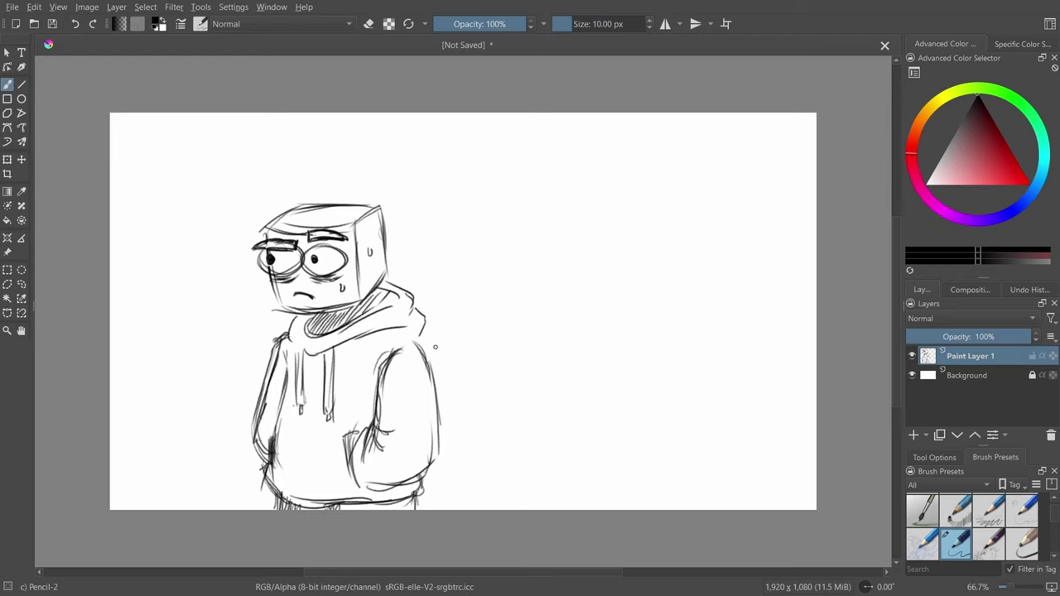
Darken the outline of the left-hand sleeve from the shoulder downward.
{"action": "left_click_drag", "start_coordinate": [283, 336], "coordinate": [273, 399]}
{"action": "left_click_drag", "start_coordinate": [287, 332], "coordinate": [267, 422]}
Check the screen share in Discord and the running recording in OBS, and return to the Krita drawing.
{"action": "key", "text": "alt+Tab"}
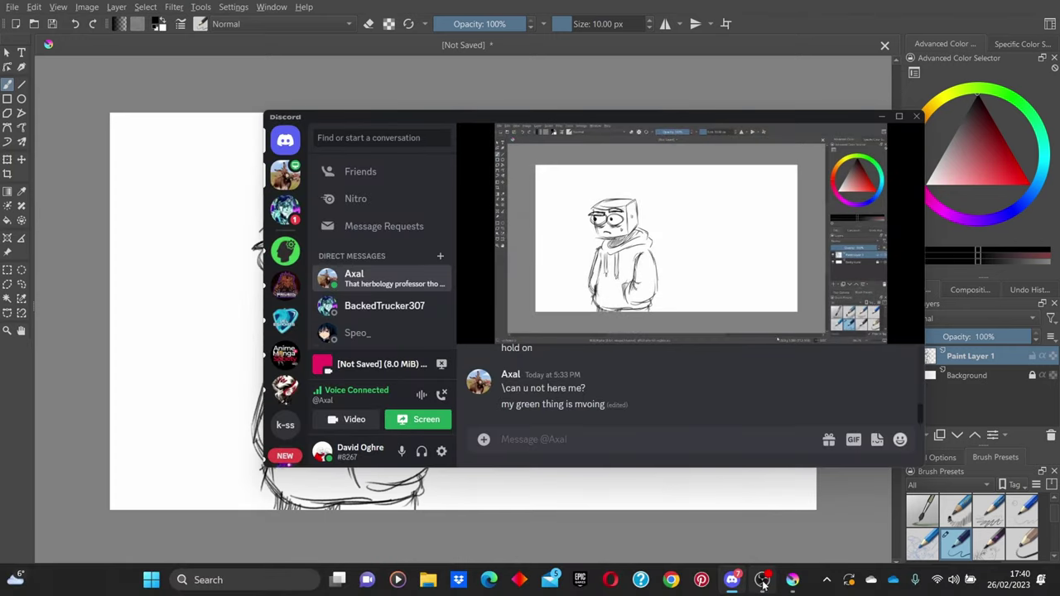
{"action": "left_click", "coordinate": [762, 580]}
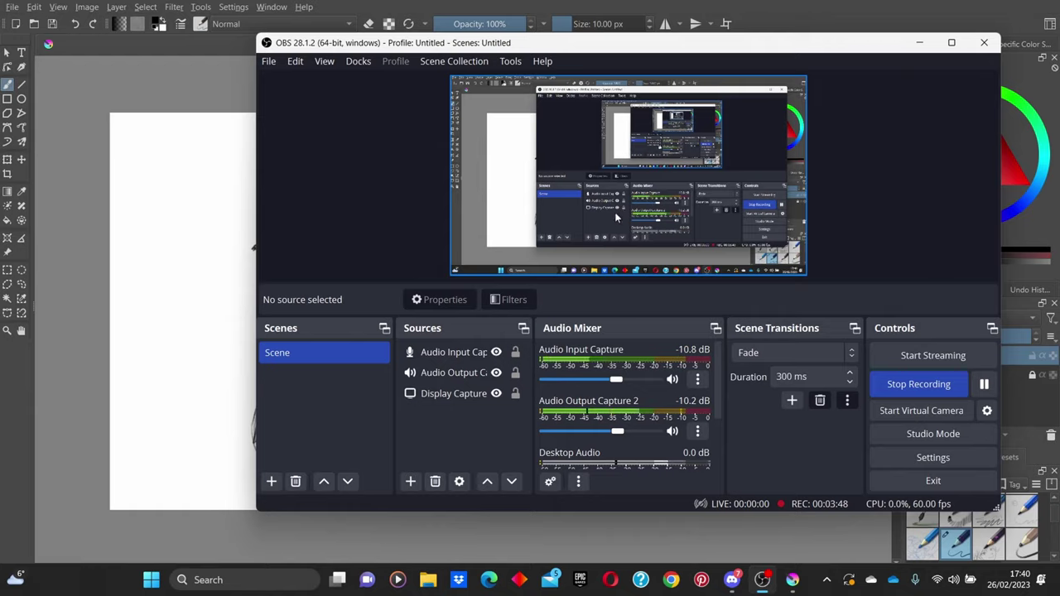
{"action": "key", "text": "alt+Tab"}
Strengthen the hood's lower edge and the box head's outline, and rework the frown into a small open mouth.
{"action": "mouse_move", "coordinate": [286, 338]}
{"action": "left_mouse_down"}
{"action": "mouse_move", "coordinate": [261, 414]}
{"action": "mouse_move", "coordinate": [284, 347]}
{"action": "mouse_move", "coordinate": [328, 351]}
{"action": "left_mouse_up"}
{"action": "mouse_move", "coordinate": [306, 356]}
{"action": "left_mouse_down"}
{"action": "mouse_move", "coordinate": [393, 338]}
{"action": "mouse_move", "coordinate": [429, 354]}
{"action": "mouse_move", "coordinate": [427, 336]}
{"action": "left_mouse_up"}
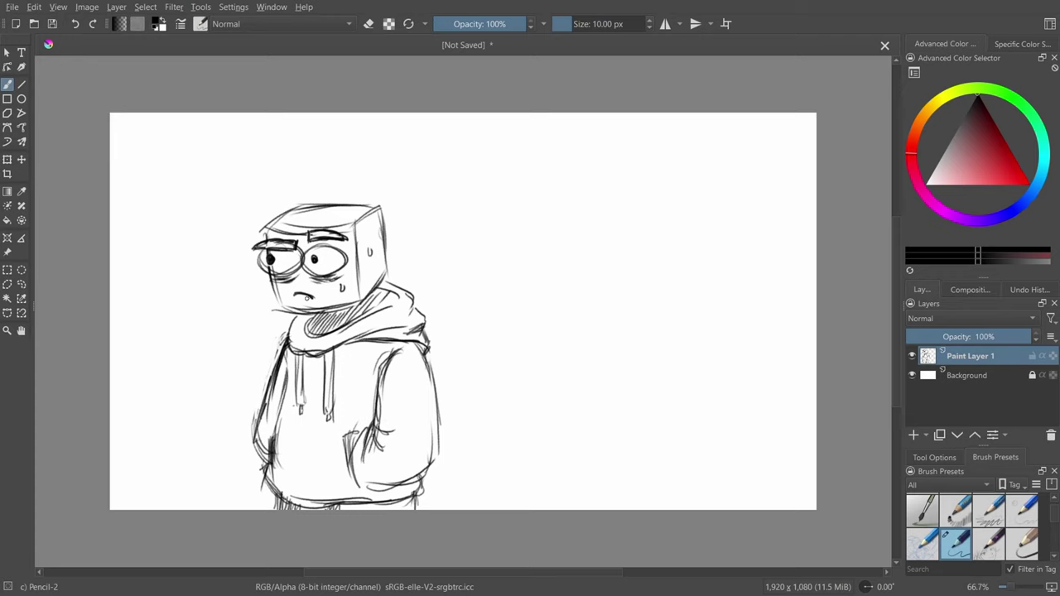
{"action": "mouse_move", "coordinate": [293, 298]}
{"action": "left_mouse_down"}
{"action": "mouse_move", "coordinate": [313, 303]}
{"action": "mouse_move", "coordinate": [303, 302]}
{"action": "left_mouse_up"}
{"action": "mouse_move", "coordinate": [270, 279]}
{"action": "left_mouse_down"}
{"action": "mouse_move", "coordinate": [279, 312]}
{"action": "mouse_move", "coordinate": [354, 306]}
{"action": "mouse_move", "coordinate": [373, 299]}
{"action": "mouse_move", "coordinate": [389, 258]}
{"action": "mouse_move", "coordinate": [358, 290]}
{"action": "left_mouse_up"}
{"action": "mouse_move", "coordinate": [270, 235]}
{"action": "left_mouse_down"}
{"action": "mouse_move", "coordinate": [303, 225]}
{"action": "mouse_move", "coordinate": [266, 228]}
{"action": "mouse_move", "coordinate": [308, 200]}
{"action": "mouse_move", "coordinate": [343, 209]}
{"action": "left_mouse_up"}
Draw a small left-pointing arrow in front of the box character's face.
{"action": "mouse_move", "coordinate": [241, 271]}
{"action": "left_mouse_down"}
{"action": "mouse_move", "coordinate": [192, 283]}
{"action": "mouse_move", "coordinate": [215, 289]}
{"action": "mouse_move", "coordinate": [193, 284]}
{"action": "mouse_move", "coordinate": [217, 288]}
{"action": "mouse_move", "coordinate": [204, 282]}
{"action": "left_mouse_up"}
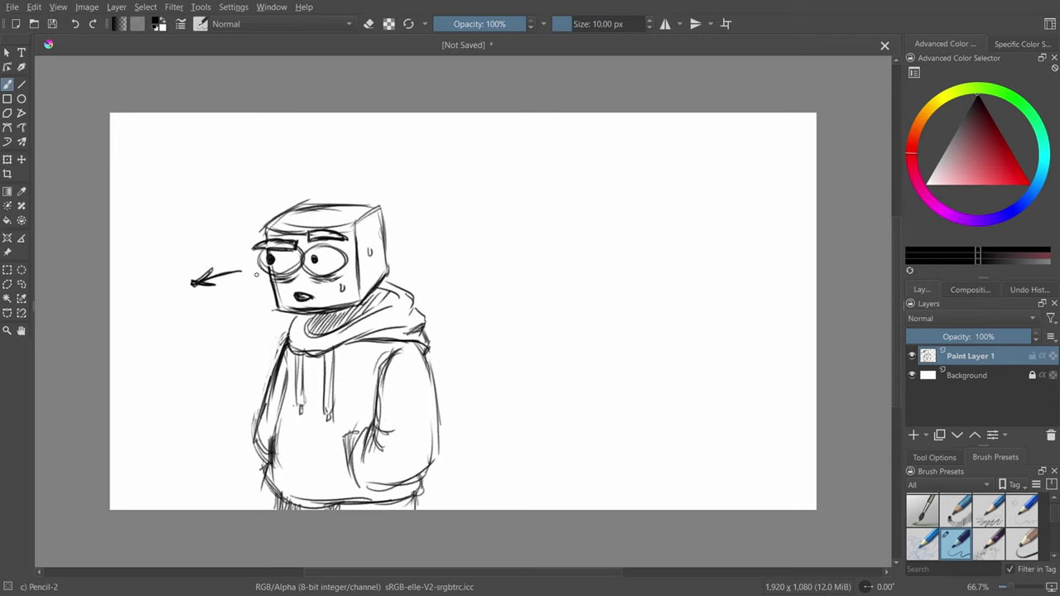
Clean up the shape of both pupils by erasing the stray marks around them.
{"action": "key", "text": "e"}
{"action": "left_click_drag", "start_coordinate": [271, 259], "coordinate": [270, 261]}
{"action": "key", "text": "ctrl+z"}
{"action": "key", "text": "e"}
{"action": "key", "text": "e"}
{"action": "left_click_drag", "start_coordinate": [280, 256], "coordinate": [276, 257]}
{"action": "left_click_drag", "start_coordinate": [324, 259], "coordinate": [316, 258]}
{"action": "key", "text": "e"}
{"action": "left_click_drag", "start_coordinate": [444, 285], "coordinate": [466, 289]}
{"action": "key", "text": "ctrl+z"}
Add a new paint layer directly above the Background and pick a dark red brush colour.
{"action": "left_click", "coordinate": [981, 377]}
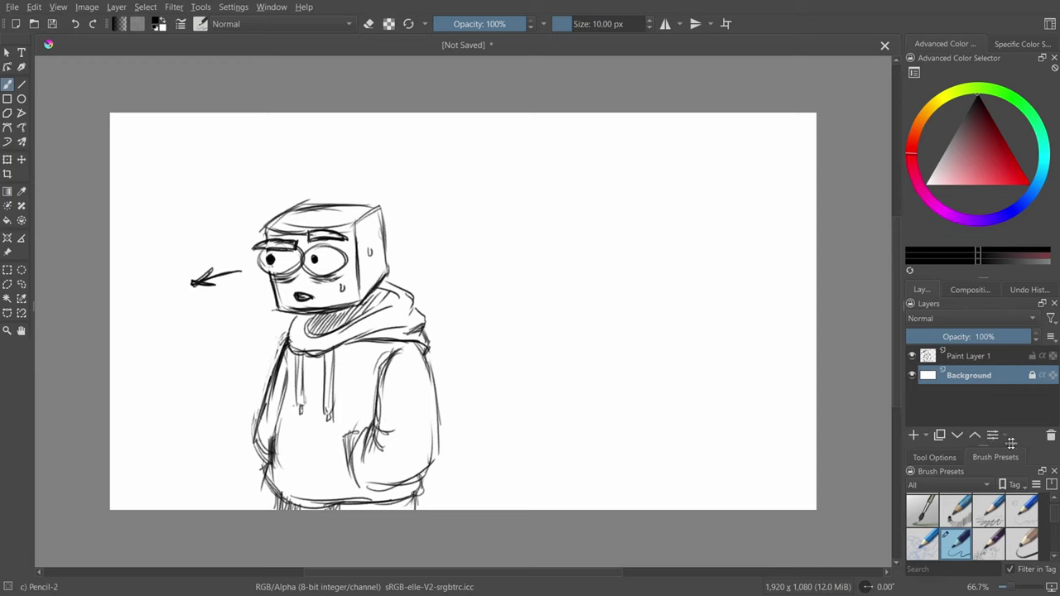
{"action": "left_click", "coordinate": [914, 435]}
{"action": "left_click", "coordinate": [1008, 148]}
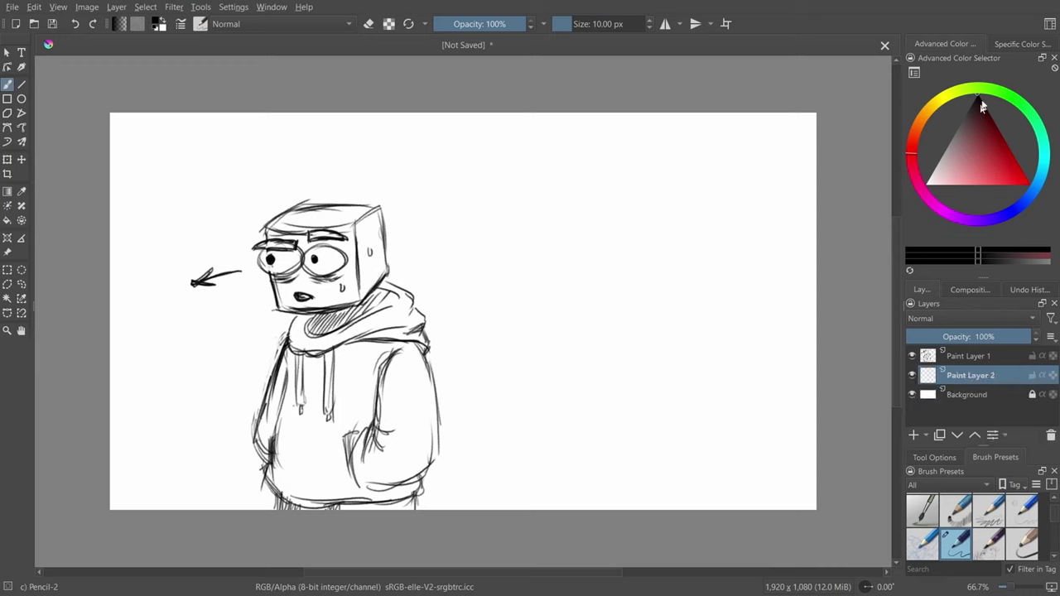
{"action": "left_click_drag", "start_coordinate": [1027, 165], "coordinate": [1015, 159]}
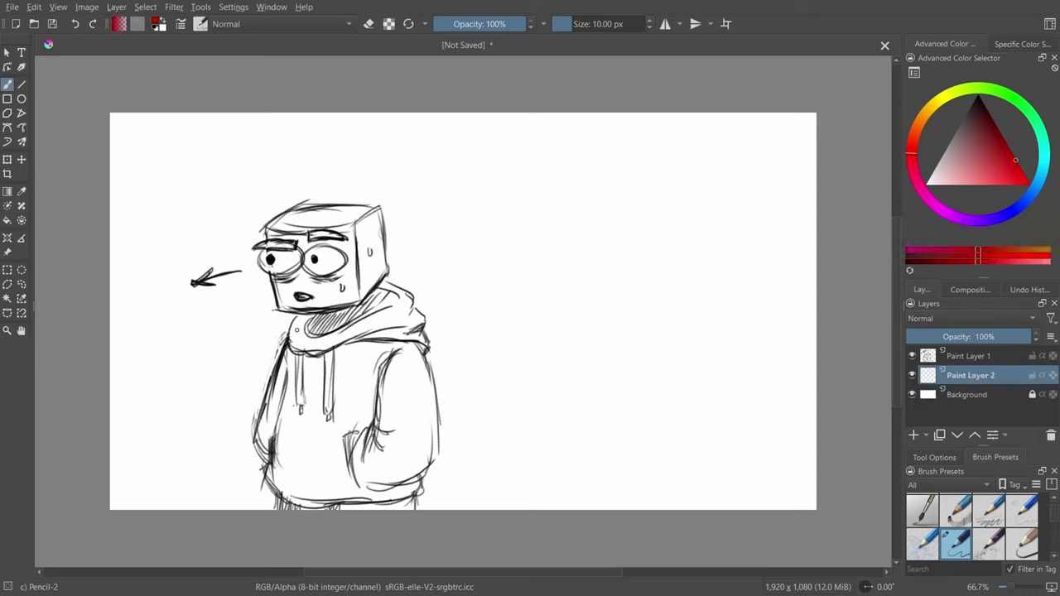
{"action": "left_click_drag", "start_coordinate": [293, 325], "coordinate": [295, 328]}
{"action": "key", "text": "ctrl+z"}
Rename the new paint layer to "colours".
{"action": "double_click", "coordinate": [965, 377]}
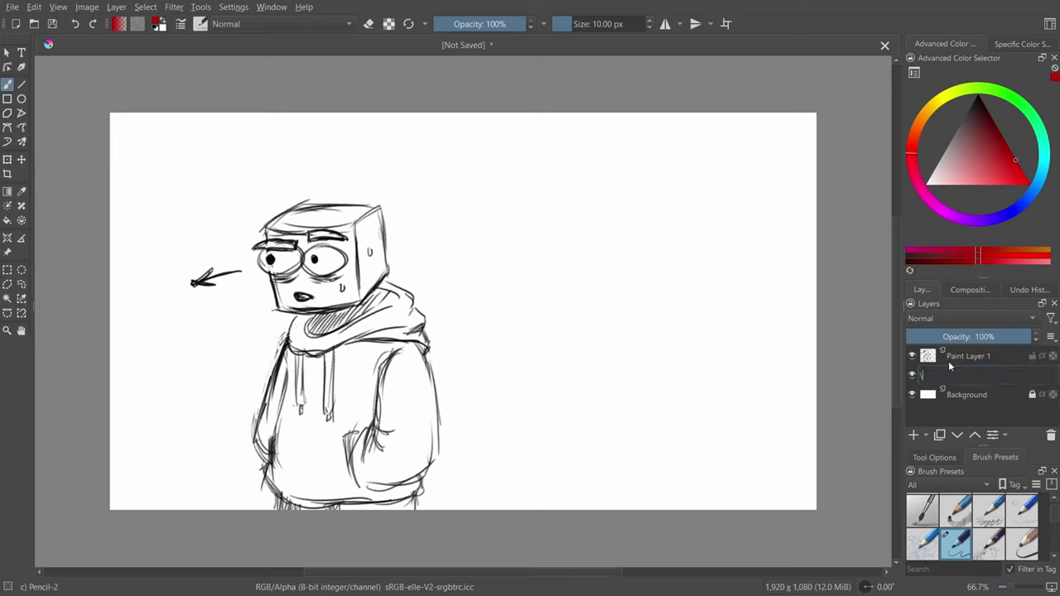
{"action": "type", "text": "colours"}
{"action": "key", "text": "Return"}
Reset the brush colour to default black and rename Paint Layer 1 to "ubix".
{"action": "left_click", "coordinate": [961, 356]}
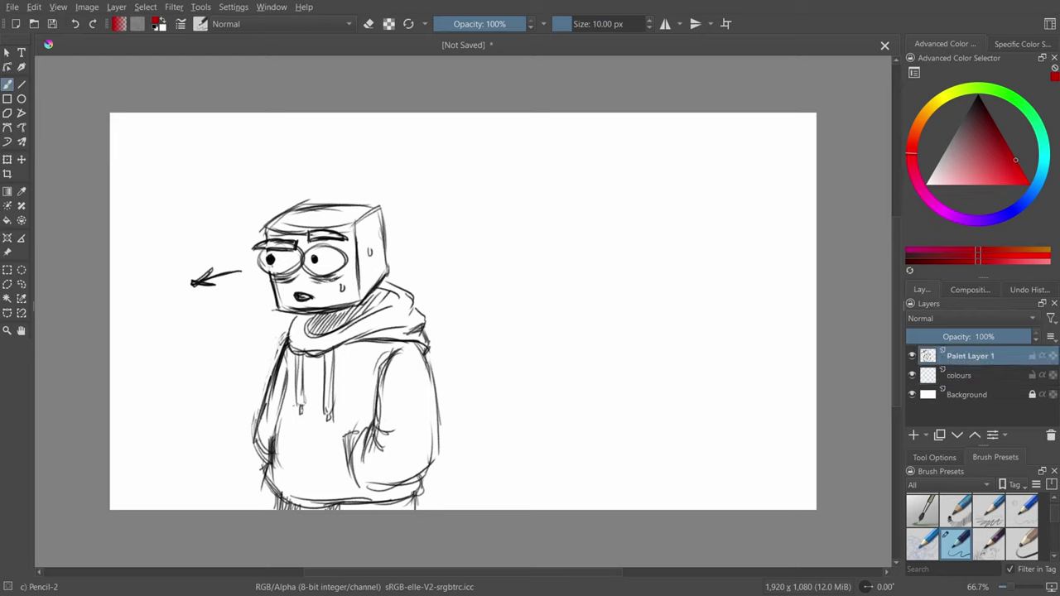
{"action": "key", "text": "d"}
{"action": "double_click", "coordinate": [965, 356]}
{"action": "type", "text": "ubix"}
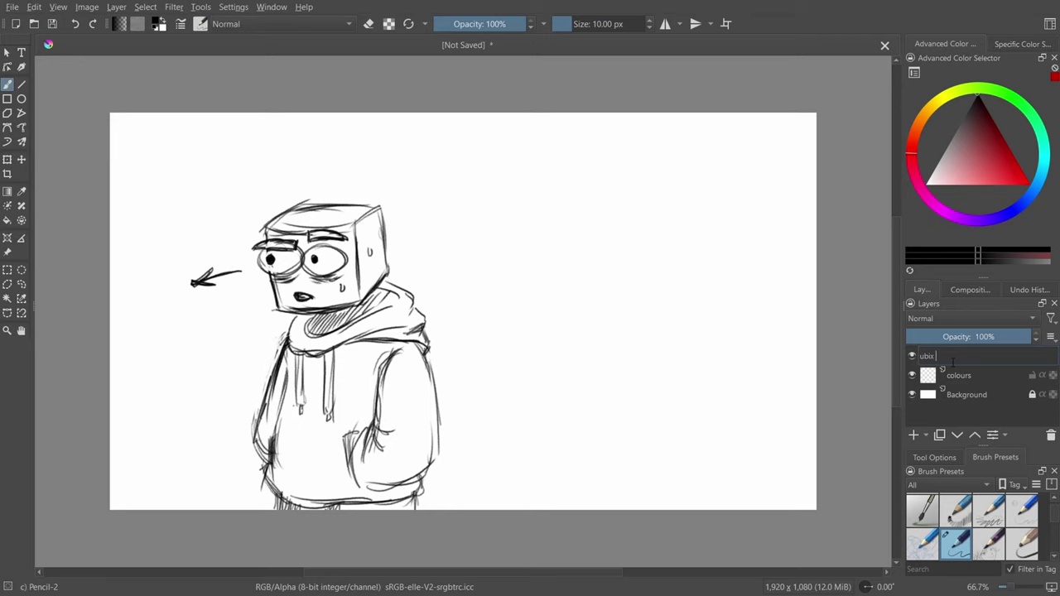
{"action": "key", "text": "Return"}
{"action": "right_click", "coordinate": [963, 361]}
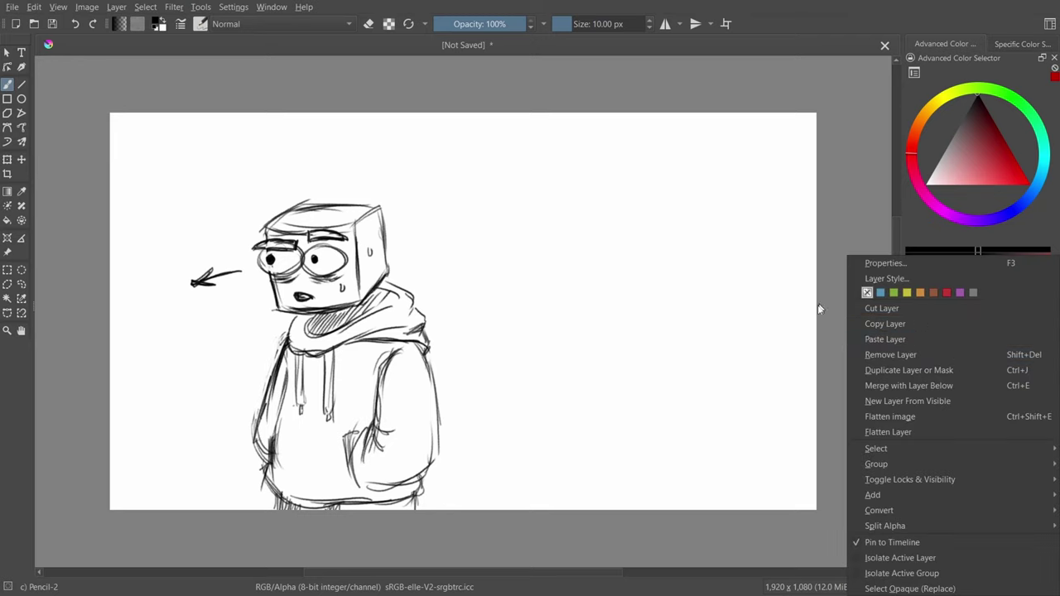
{"action": "left_click", "coordinate": [818, 308]}
Add a new paint layer above "ubix" and name it after the second character.
{"action": "key", "text": "Insert"}
{"action": "double_click", "coordinate": [949, 357]}
{"action": "key", "text": "BackSpace"}
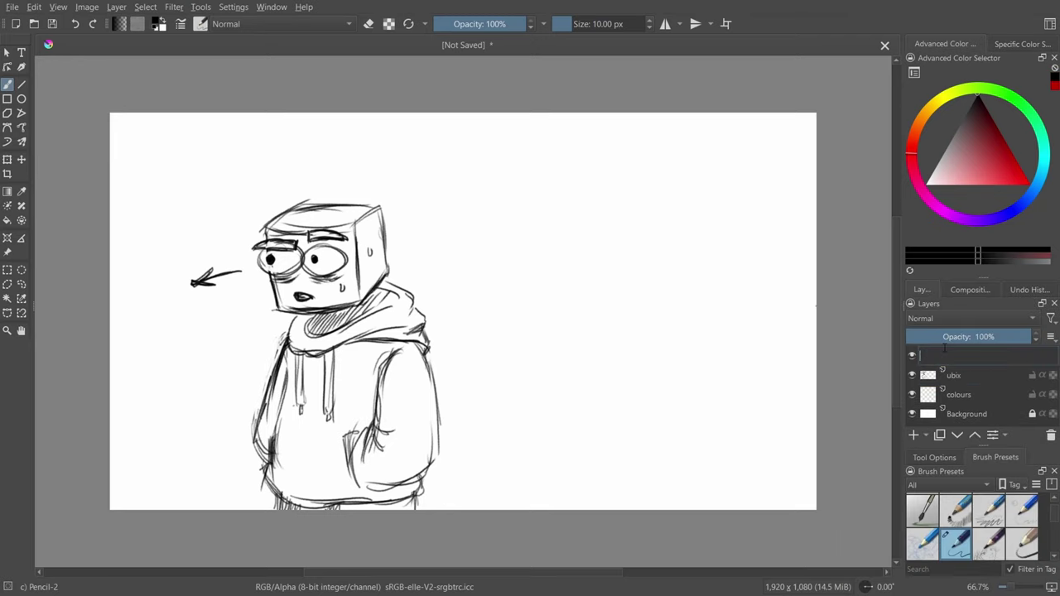
{"action": "type", "text": "background"}
{"action": "key", "text": "BackSpace"}
{"action": "key", "text": "BackSpace"}
{"action": "key", "text": "BackSpace"}
{"action": "key", "text": "BackSpace"}
{"action": "key", "text": "BackSpace"}
{"action": "key", "text": "BackSpace"}
{"action": "key", "text": "BackSpace"}
{"action": "key", "text": "BackSpace"}
{"action": "key", "text": "BackSpace"}
{"action": "key", "text": "BackSpace"}
{"action": "type", "text": "Asle"}
{"action": "key", "text": "BackSpace"}
{"action": "key", "text": "BackSpace"}
{"action": "type", "text": "al"}
{"action": "key", "text": "Return"}
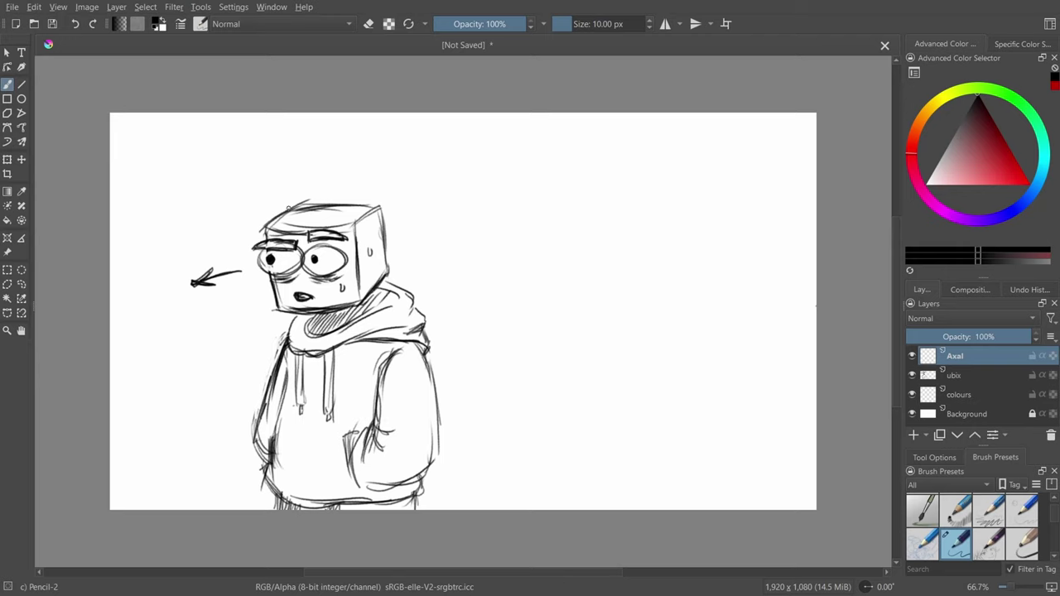
Draw a small left-pointing arrow in the space behind the box character's head.
{"action": "left_click_drag", "start_coordinate": [379, 211], "coordinate": [378, 221]}
{"action": "mouse_move", "coordinate": [481, 256]}
{"action": "left_mouse_down"}
{"action": "mouse_move", "coordinate": [440, 261]}
{"action": "mouse_move", "coordinate": [457, 269]}
{"action": "left_mouse_up"}
{"action": "mouse_move", "coordinate": [519, 244]}
{"action": "left_mouse_down"}
{"action": "mouse_move", "coordinate": [518, 204]}
{"action": "mouse_move", "coordinate": [512, 296]}
{"action": "mouse_move", "coordinate": [545, 308]}
{"action": "mouse_move", "coordinate": [537, 313]}
{"action": "mouse_move", "coordinate": [586, 294]}
{"action": "left_mouse_up"}
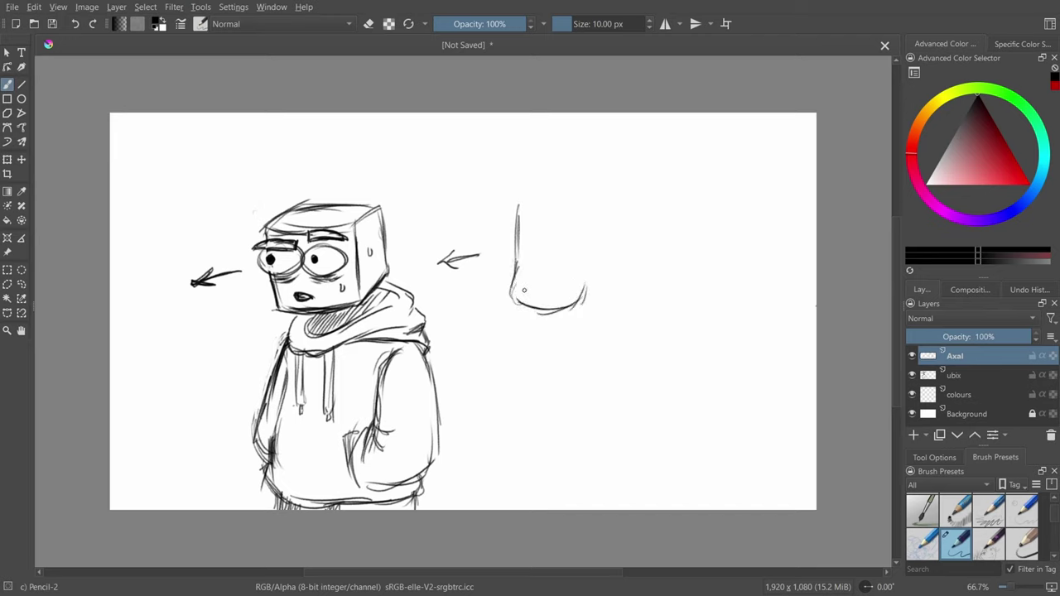
{"action": "key", "text": "ctrl+z"}
{"action": "key", "text": "ctrl+z"}
{"action": "key", "text": "ctrl+z"}
{"action": "key", "text": "ctrl+z"}
Sketch the second character's head to the right of the arrow, with a jawline and a rounded bald skull facing left.
{"action": "mouse_move", "coordinate": [518, 219]}
{"action": "left_mouse_down"}
{"action": "mouse_move", "coordinate": [519, 309]}
{"action": "mouse_move", "coordinate": [530, 313]}
{"action": "mouse_move", "coordinate": [565, 306]}
{"action": "mouse_move", "coordinate": [612, 247]}
{"action": "left_mouse_up"}
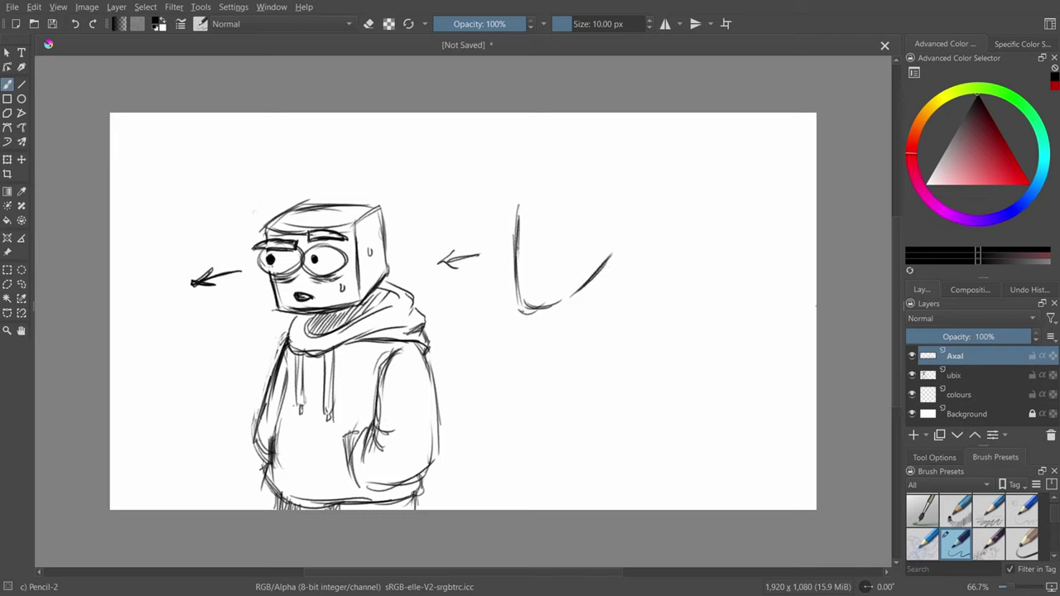
{"action": "left_click_drag", "start_coordinate": [518, 245], "coordinate": [548, 200]}
{"action": "left_click_drag", "start_coordinate": [515, 228], "coordinate": [559, 197]}
{"action": "mouse_move", "coordinate": [520, 228]}
{"action": "left_mouse_down"}
{"action": "mouse_move", "coordinate": [572, 204]}
{"action": "mouse_move", "coordinate": [526, 227]}
{"action": "mouse_move", "coordinate": [612, 225]}
{"action": "mouse_move", "coordinate": [609, 259]}
{"action": "left_mouse_up"}
Complete the back of the second character's head and sketch an ear with an inner fold at the jaw's end.
{"action": "left_click_drag", "start_coordinate": [615, 221], "coordinate": [589, 283]}
{"action": "mouse_move", "coordinate": [605, 265]}
{"action": "left_mouse_down"}
{"action": "mouse_move", "coordinate": [578, 291]}
{"action": "mouse_move", "coordinate": [604, 269]}
{"action": "mouse_move", "coordinate": [593, 260]}
{"action": "mouse_move", "coordinate": [588, 270]}
{"action": "mouse_move", "coordinate": [611, 258]}
{"action": "mouse_move", "coordinate": [598, 284]}
{"action": "mouse_move", "coordinate": [611, 280]}
{"action": "mouse_move", "coordinate": [608, 262]}
{"action": "mouse_move", "coordinate": [613, 277]}
{"action": "left_mouse_up"}
{"action": "key", "text": "e"}
{"action": "key", "text": "e"}
{"action": "left_click_drag", "start_coordinate": [602, 271], "coordinate": [600, 280]}
{"action": "key", "text": "ctrl+z"}
Erase the front line of the second character's face and sketch a nose, a moustache and a hatched beard there.
{"action": "key", "text": "e"}
{"action": "mouse_move", "coordinate": [517, 246]}
{"action": "left_mouse_down"}
{"action": "mouse_move", "coordinate": [515, 307]}
{"action": "mouse_move", "coordinate": [519, 284]}
{"action": "mouse_move", "coordinate": [521, 310]}
{"action": "mouse_move", "coordinate": [537, 299]}
{"action": "mouse_move", "coordinate": [524, 277]}
{"action": "mouse_move", "coordinate": [517, 304]}
{"action": "mouse_move", "coordinate": [505, 282]}
{"action": "mouse_move", "coordinate": [525, 311]}
{"action": "mouse_move", "coordinate": [517, 277]}
{"action": "left_mouse_up"}
{"action": "key", "text": "e"}
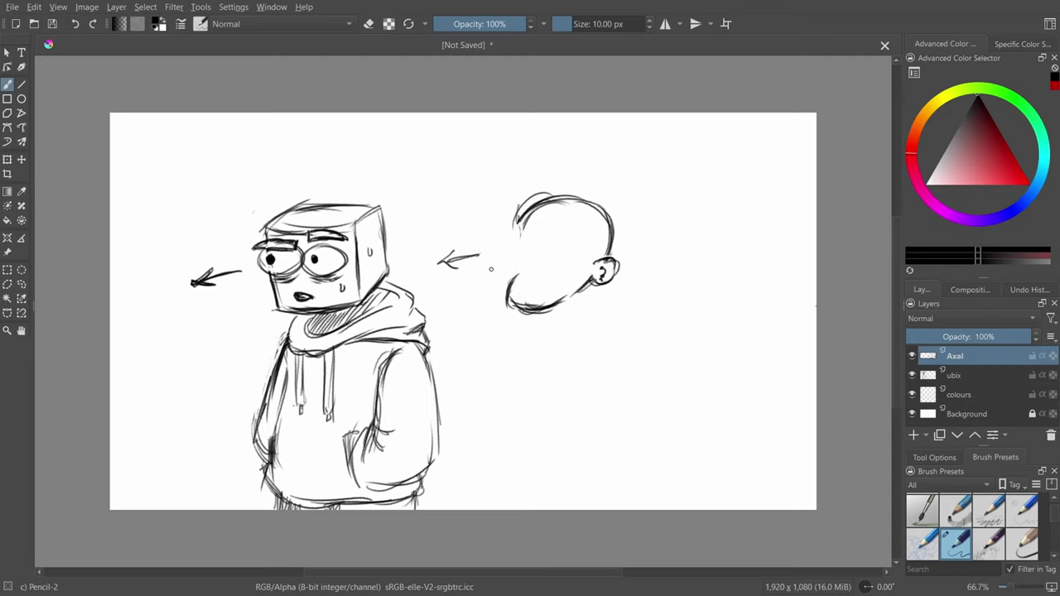
{"action": "left_click_drag", "start_coordinate": [532, 239], "coordinate": [521, 262]}
{"action": "mouse_move", "coordinate": [522, 261]}
{"action": "left_mouse_down"}
{"action": "mouse_move", "coordinate": [547, 260]}
{"action": "mouse_move", "coordinate": [520, 270]}
{"action": "mouse_move", "coordinate": [543, 263]}
{"action": "mouse_move", "coordinate": [555, 273]}
{"action": "mouse_move", "coordinate": [514, 287]}
{"action": "mouse_move", "coordinate": [520, 296]}
{"action": "mouse_move", "coordinate": [510, 301]}
{"action": "mouse_move", "coordinate": [553, 295]}
{"action": "mouse_move", "coordinate": [549, 286]}
{"action": "mouse_move", "coordinate": [509, 303]}
{"action": "mouse_move", "coordinate": [548, 289]}
{"action": "mouse_move", "coordinate": [548, 261]}
{"action": "mouse_move", "coordinate": [521, 268]}
{"action": "mouse_move", "coordinate": [548, 266]}
{"action": "left_mouse_up"}
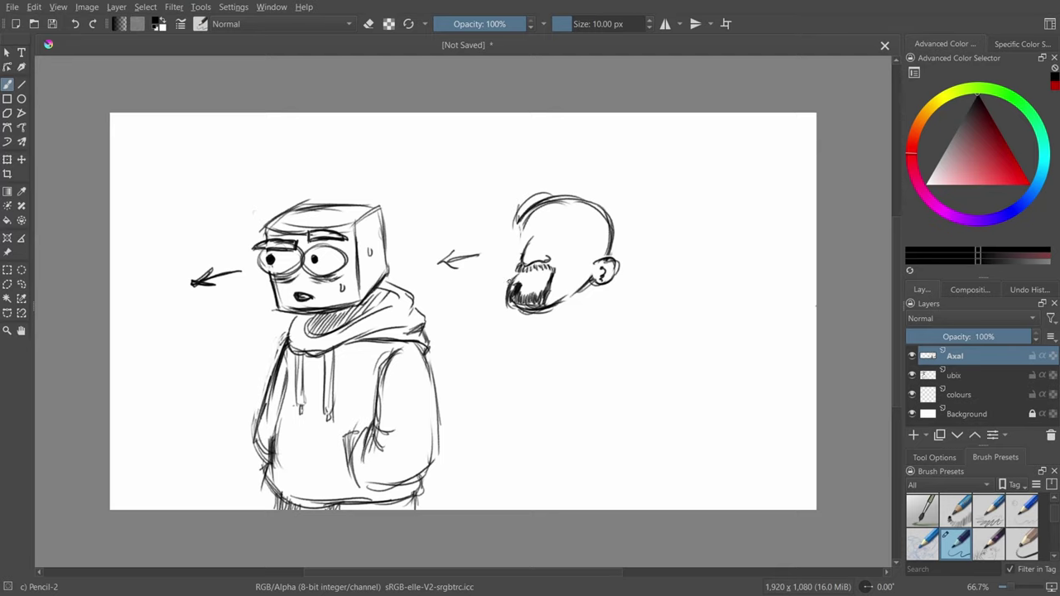
Erase part of the second character's beard edge and draw his mouth, nose line and two thick eyebrows.
{"action": "key", "text": "e"}
{"action": "left_click_drag", "start_coordinate": [519, 273], "coordinate": [514, 278]}
{"action": "key", "text": "e"}
{"action": "mouse_move", "coordinate": [515, 279]}
{"action": "left_mouse_down"}
{"action": "mouse_move", "coordinate": [529, 284]}
{"action": "mouse_move", "coordinate": [528, 275]}
{"action": "left_mouse_up"}
{"action": "mouse_move", "coordinate": [518, 226]}
{"action": "left_mouse_down"}
{"action": "mouse_move", "coordinate": [580, 244]}
{"action": "mouse_move", "coordinate": [570, 242]}
{"action": "left_mouse_up"}
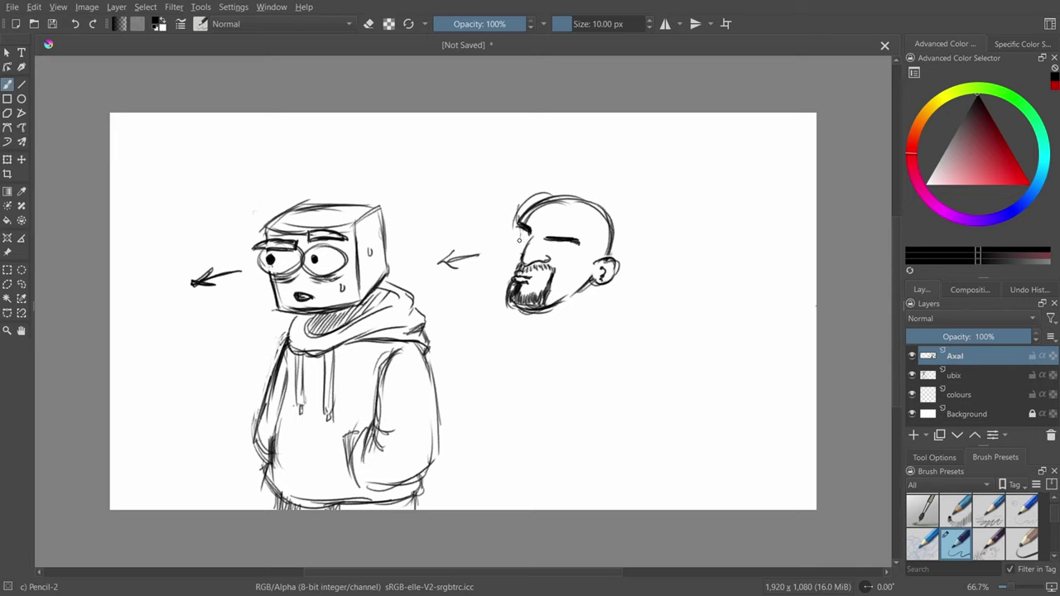
Draw the second character's two narrowed eyes with dark pupils and sketch curly hair around his skull.
{"action": "left_click_drag", "start_coordinate": [520, 234], "coordinate": [517, 257]}
{"action": "mouse_move", "coordinate": [548, 200]}
{"action": "left_mouse_down"}
{"action": "mouse_move", "coordinate": [555, 212]}
{"action": "mouse_move", "coordinate": [565, 204]}
{"action": "mouse_move", "coordinate": [536, 204]}
{"action": "mouse_move", "coordinate": [544, 185]}
{"action": "left_mouse_up"}
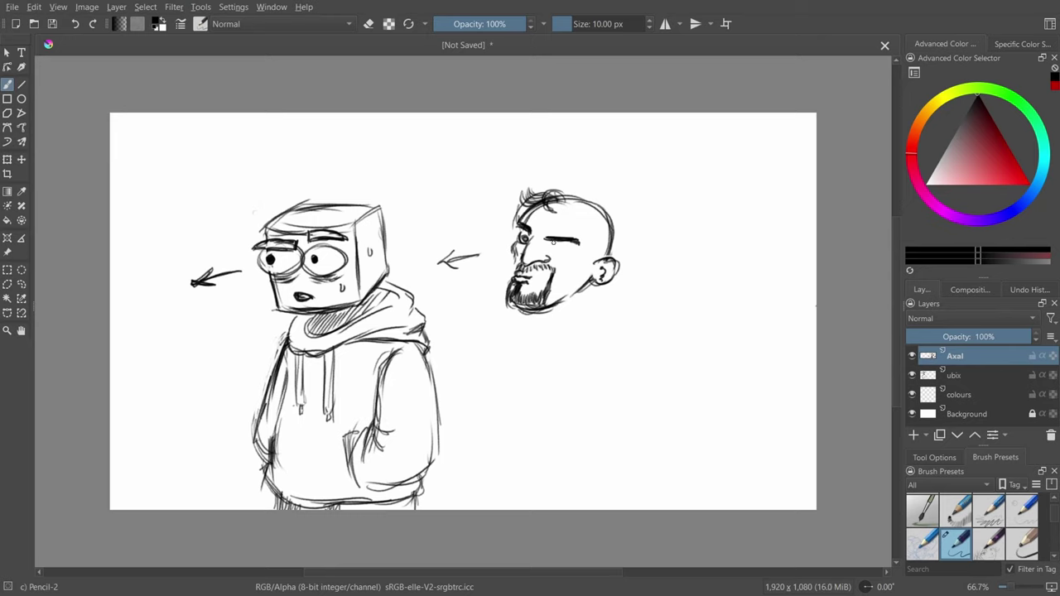
{"action": "mouse_move", "coordinate": [551, 243]}
{"action": "left_mouse_down"}
{"action": "mouse_move", "coordinate": [571, 252]}
{"action": "mouse_move", "coordinate": [529, 242]}
{"action": "mouse_move", "coordinate": [511, 204]}
{"action": "mouse_move", "coordinate": [548, 187]}
{"action": "mouse_move", "coordinate": [590, 225]}
{"action": "mouse_move", "coordinate": [561, 187]}
{"action": "mouse_move", "coordinate": [571, 182]}
{"action": "mouse_move", "coordinate": [587, 184]}
{"action": "mouse_move", "coordinate": [629, 225]}
{"action": "mouse_move", "coordinate": [580, 236]}
{"action": "mouse_move", "coordinate": [594, 254]}
{"action": "mouse_move", "coordinate": [622, 252]}
{"action": "mouse_move", "coordinate": [593, 243]}
{"action": "left_mouse_up"}
{"action": "left_click", "coordinate": [557, 248]}
{"action": "key", "text": "e"}
{"action": "key", "text": "e"}
{"action": "mouse_move", "coordinate": [584, 219]}
{"action": "left_mouse_down"}
{"action": "mouse_move", "coordinate": [590, 252]}
{"action": "mouse_move", "coordinate": [589, 241]}
{"action": "left_mouse_up"}
Erase the second character's curly hair, skull outline and ear with a resized eraser, keeping his face and beard.
{"action": "key", "text": "e"}
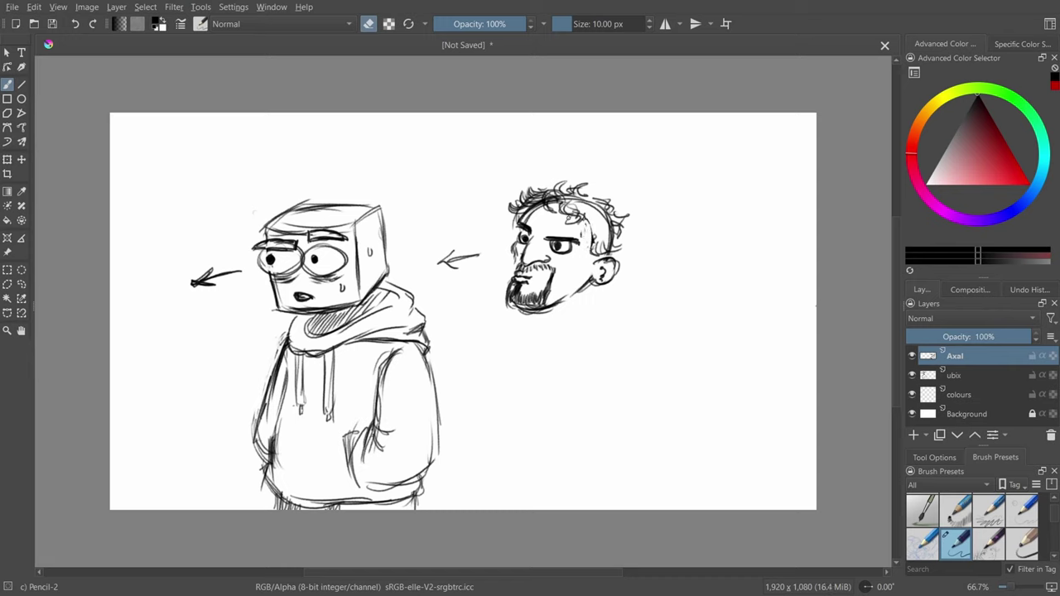
{"action": "left_click", "coordinate": [590, 23]}
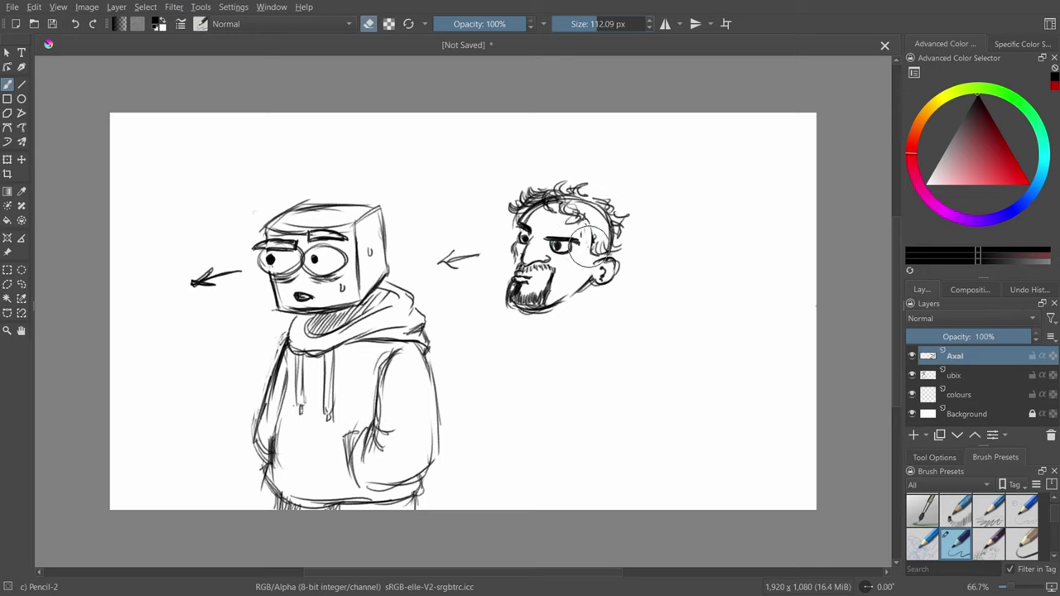
{"action": "left_click", "coordinate": [586, 24]}
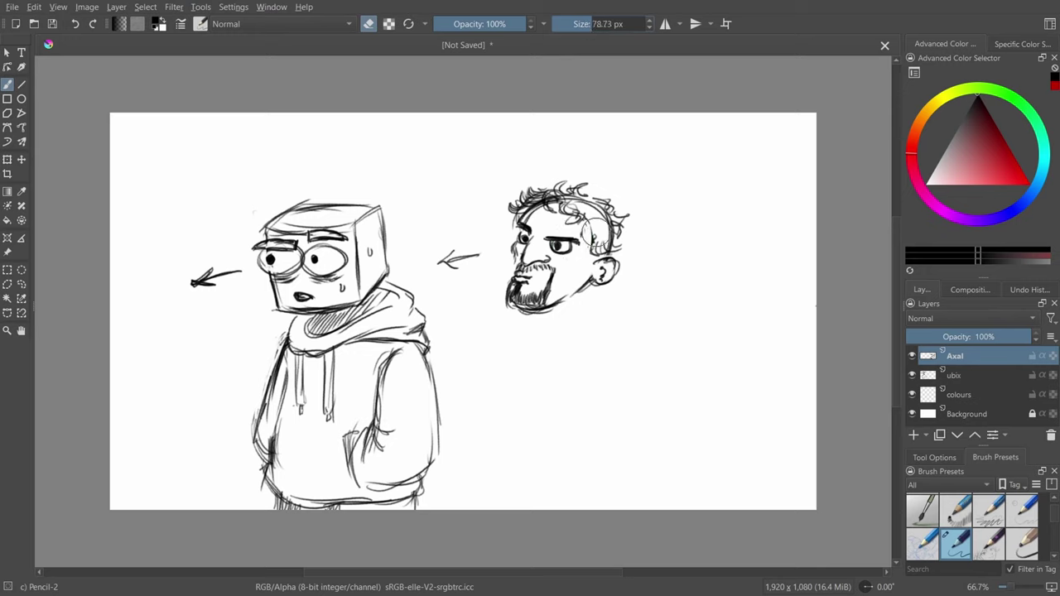
{"action": "mouse_move", "coordinate": [590, 232]}
{"action": "left_mouse_down"}
{"action": "mouse_move", "coordinate": [555, 204]}
{"action": "mouse_move", "coordinate": [527, 200]}
{"action": "mouse_move", "coordinate": [596, 193]}
{"action": "mouse_move", "coordinate": [598, 215]}
{"action": "left_mouse_up"}
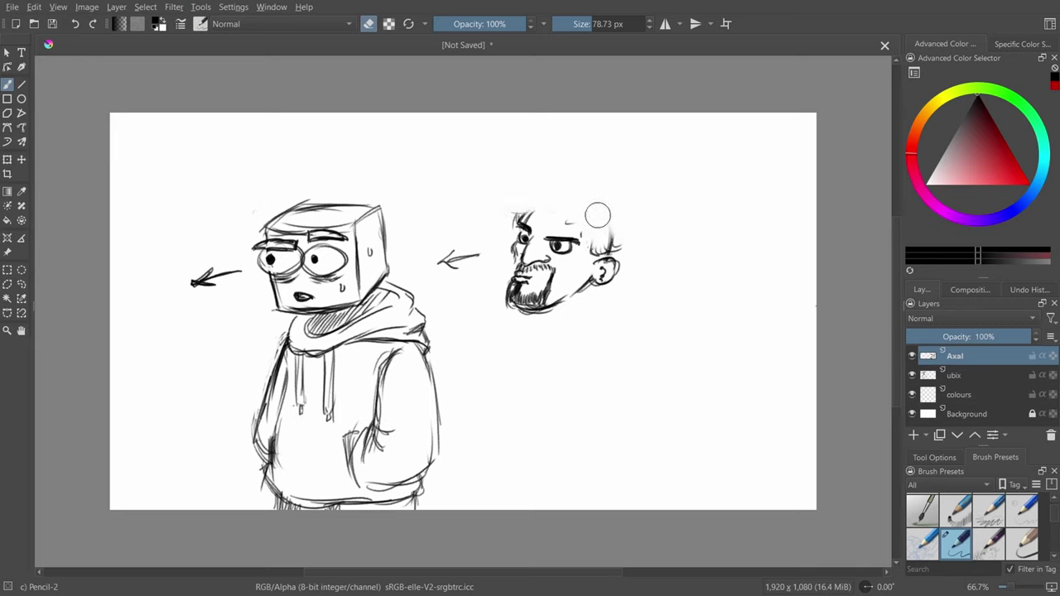
{"action": "left_click", "coordinate": [593, 24]}
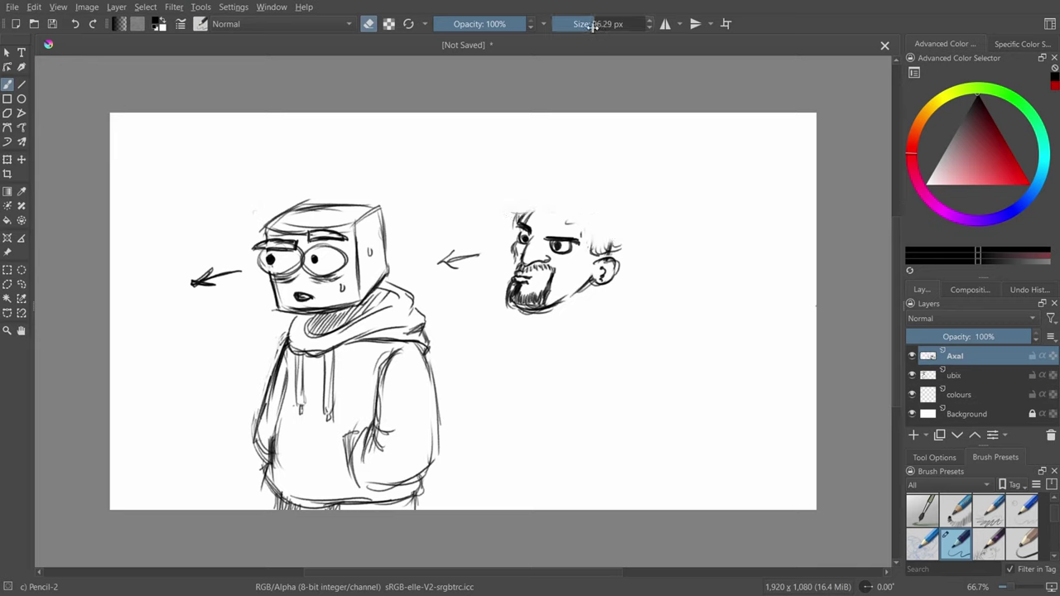
{"action": "left_click_drag", "start_coordinate": [593, 24], "coordinate": [552, 24]}
{"action": "left_click_drag", "start_coordinate": [613, 262], "coordinate": [604, 250]}
{"action": "left_click_drag", "start_coordinate": [572, 23], "coordinate": [575, 23]}
{"action": "mouse_move", "coordinate": [607, 274]}
{"action": "left_mouse_down"}
{"action": "mouse_move", "coordinate": [607, 251]}
{"action": "mouse_move", "coordinate": [618, 255]}
{"action": "mouse_move", "coordinate": [601, 284]}
{"action": "mouse_move", "coordinate": [584, 223]}
{"action": "mouse_move", "coordinate": [525, 213]}
{"action": "left_mouse_up"}
Redraw the second character's skull with a thin brush and add a round headphone cup over his ear at 6.29 px.
{"action": "left_click", "coordinate": [583, 25]}
{"action": "left_click_drag", "start_coordinate": [575, 25], "coordinate": [564, 25]}
{"action": "key", "text": "e"}
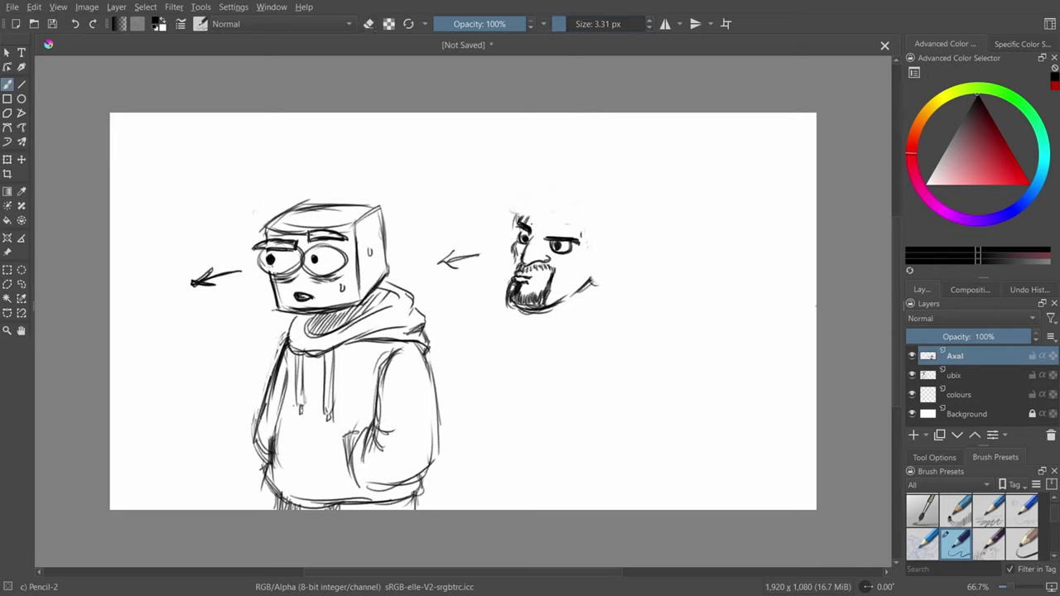
{"action": "mouse_move", "coordinate": [515, 218]}
{"action": "left_mouse_down"}
{"action": "mouse_move", "coordinate": [510, 254]}
{"action": "mouse_move", "coordinate": [530, 192]}
{"action": "mouse_move", "coordinate": [563, 186]}
{"action": "mouse_move", "coordinate": [596, 202]}
{"action": "mouse_move", "coordinate": [593, 240]}
{"action": "left_mouse_up"}
{"action": "left_click", "coordinate": [568, 25]}
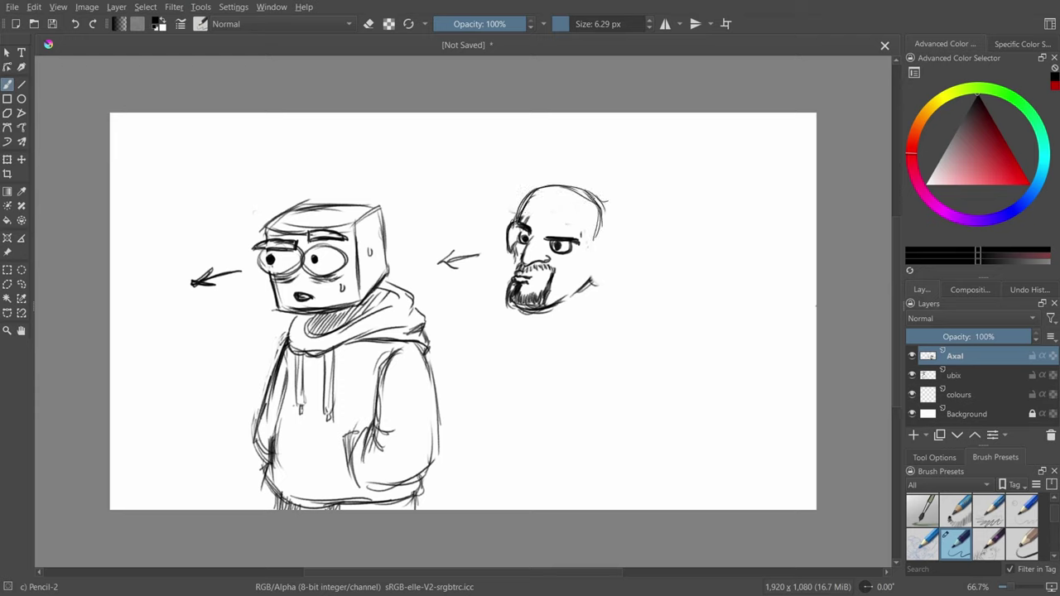
{"action": "left_click_drag", "start_coordinate": [592, 193], "coordinate": [613, 239]}
{"action": "mouse_move", "coordinate": [603, 242]}
{"action": "left_mouse_down"}
{"action": "mouse_move", "coordinate": [592, 266]}
{"action": "mouse_move", "coordinate": [613, 262]}
{"action": "left_mouse_up"}
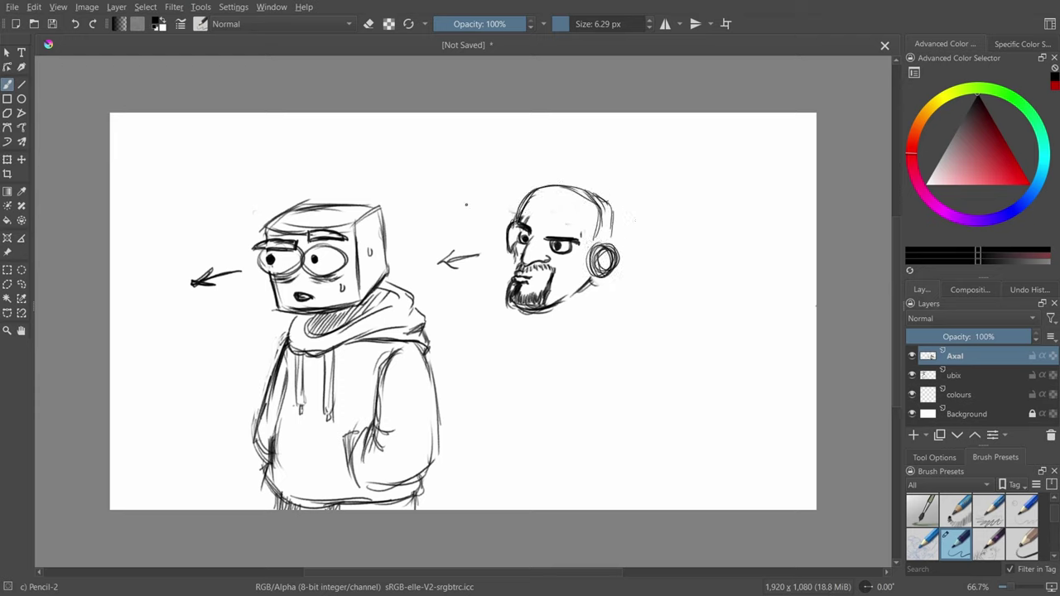
Add forehead wrinkles, short spiky front hair, cheek stubble and the start of the neck to the second character.
{"action": "left_click_drag", "start_coordinate": [524, 217], "coordinate": [540, 192]}
{"action": "mouse_move", "coordinate": [530, 202]}
{"action": "left_mouse_down"}
{"action": "mouse_move", "coordinate": [550, 196]}
{"action": "mouse_move", "coordinate": [572, 222]}
{"action": "left_mouse_up"}
{"action": "mouse_move", "coordinate": [535, 219]}
{"action": "left_mouse_down"}
{"action": "mouse_move", "coordinate": [569, 216]}
{"action": "mouse_move", "coordinate": [560, 178]}
{"action": "left_mouse_up"}
{"action": "mouse_move", "coordinate": [558, 193]}
{"action": "left_mouse_down"}
{"action": "mouse_move", "coordinate": [572, 177]}
{"action": "mouse_move", "coordinate": [591, 229]}
{"action": "mouse_move", "coordinate": [560, 289]}
{"action": "mouse_move", "coordinate": [581, 275]}
{"action": "mouse_move", "coordinate": [554, 291]}
{"action": "mouse_move", "coordinate": [576, 312]}
{"action": "left_mouse_up"}
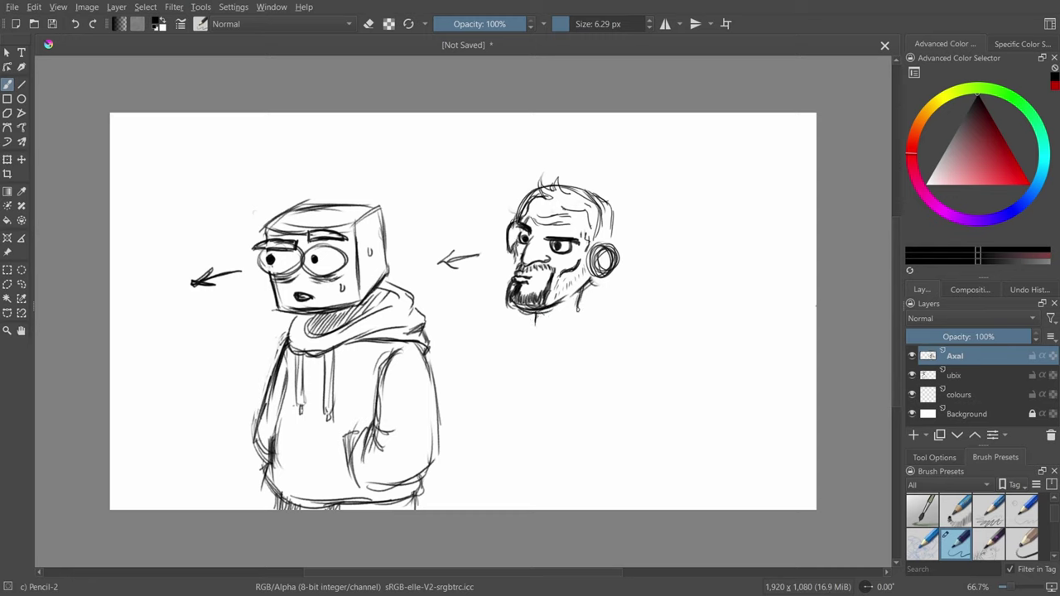
{"action": "left_click_drag", "start_coordinate": [516, 244], "coordinate": [516, 262]}
{"action": "left_click_drag", "start_coordinate": [517, 251], "coordinate": [519, 268]}
{"action": "mouse_move", "coordinate": [523, 197]}
{"action": "left_mouse_down"}
{"action": "mouse_move", "coordinate": [545, 177]}
{"action": "mouse_move", "coordinate": [561, 180]}
{"action": "left_mouse_up"}
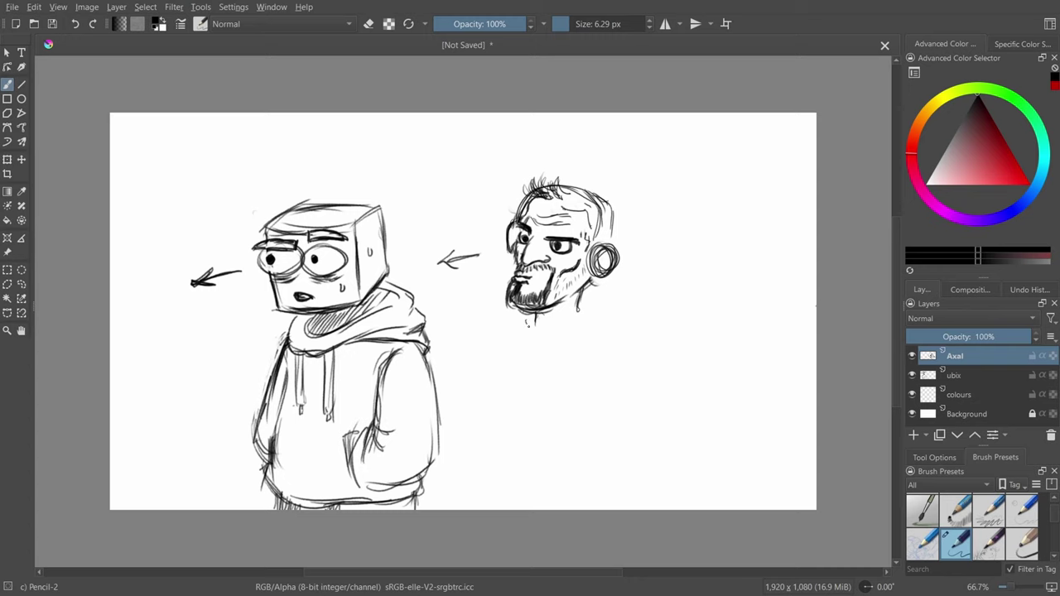
Sketch a hood collar wrapping around the second character's neck.
{"action": "left_click_drag", "start_coordinate": [528, 326], "coordinate": [595, 309]}
{"action": "mouse_move", "coordinate": [530, 333]}
{"action": "left_mouse_down"}
{"action": "mouse_move", "coordinate": [594, 311]}
{"action": "mouse_move", "coordinate": [621, 291]}
{"action": "mouse_move", "coordinate": [628, 298]}
{"action": "mouse_move", "coordinate": [627, 324]}
{"action": "mouse_move", "coordinate": [530, 346]}
{"action": "left_mouse_up"}
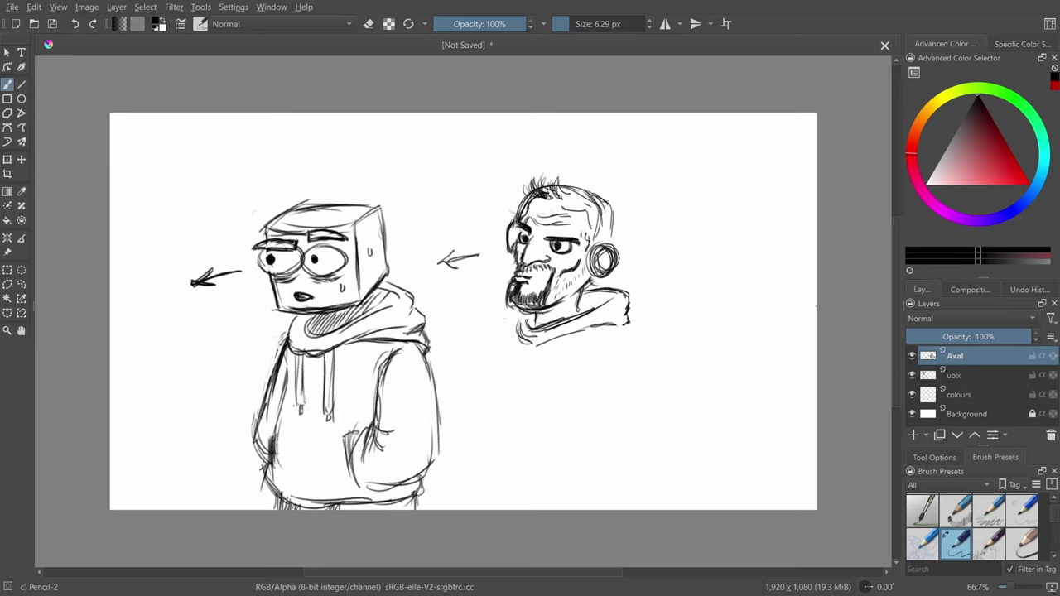
Lower the ubix layer's opacity to 37% and make the Axal layer active again.
{"action": "left_click", "coordinate": [954, 375]}
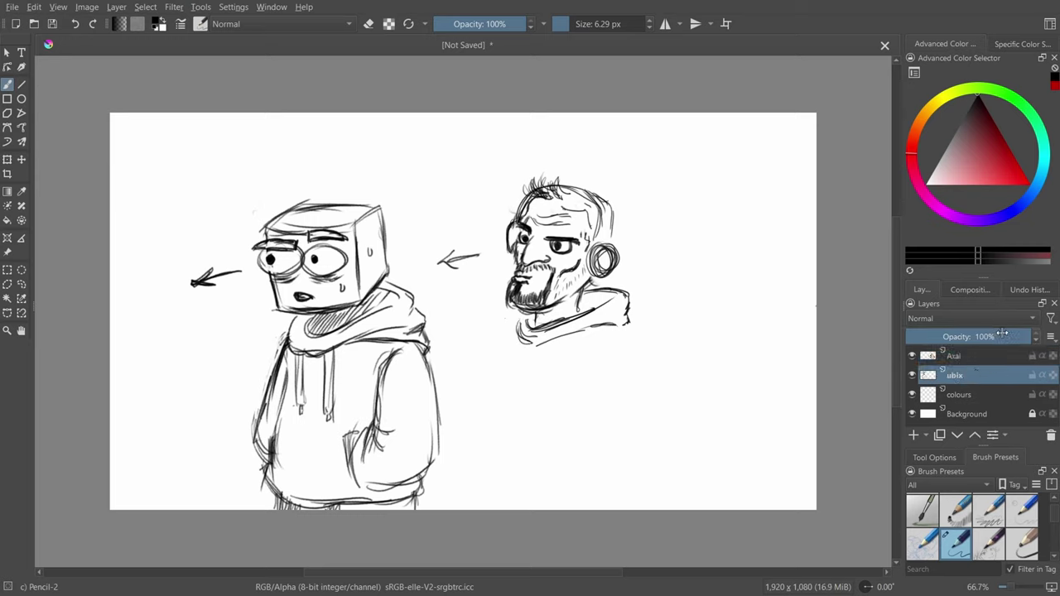
{"action": "left_click_drag", "start_coordinate": [1006, 336], "coordinate": [951, 339]}
{"action": "left_click", "coordinate": [956, 357]}
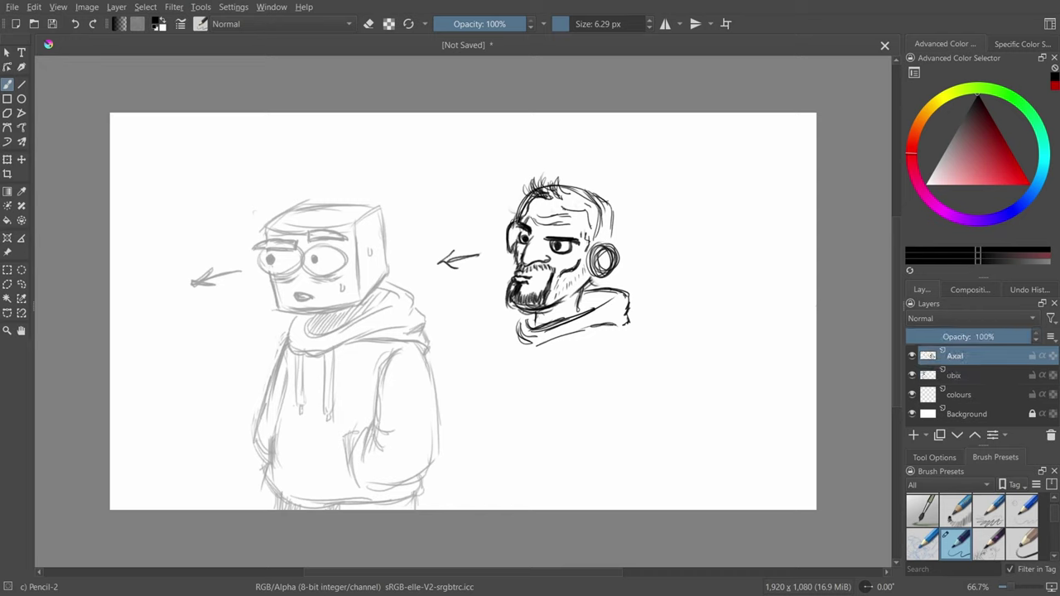
Sketch the second character's arm reaching to the box character with a pointing hand, plus the front edge of his torso.
{"action": "mouse_move", "coordinate": [495, 317]}
{"action": "left_mouse_down"}
{"action": "mouse_move", "coordinate": [507, 317]}
{"action": "mouse_move", "coordinate": [397, 332]}
{"action": "mouse_move", "coordinate": [508, 320]}
{"action": "left_mouse_up"}
{"action": "mouse_move", "coordinate": [408, 377]}
{"action": "left_mouse_down"}
{"action": "mouse_move", "coordinate": [500, 374]}
{"action": "mouse_move", "coordinate": [479, 454]}
{"action": "mouse_move", "coordinate": [507, 477]}
{"action": "mouse_move", "coordinate": [496, 385]}
{"action": "mouse_move", "coordinate": [507, 351]}
{"action": "left_mouse_up"}
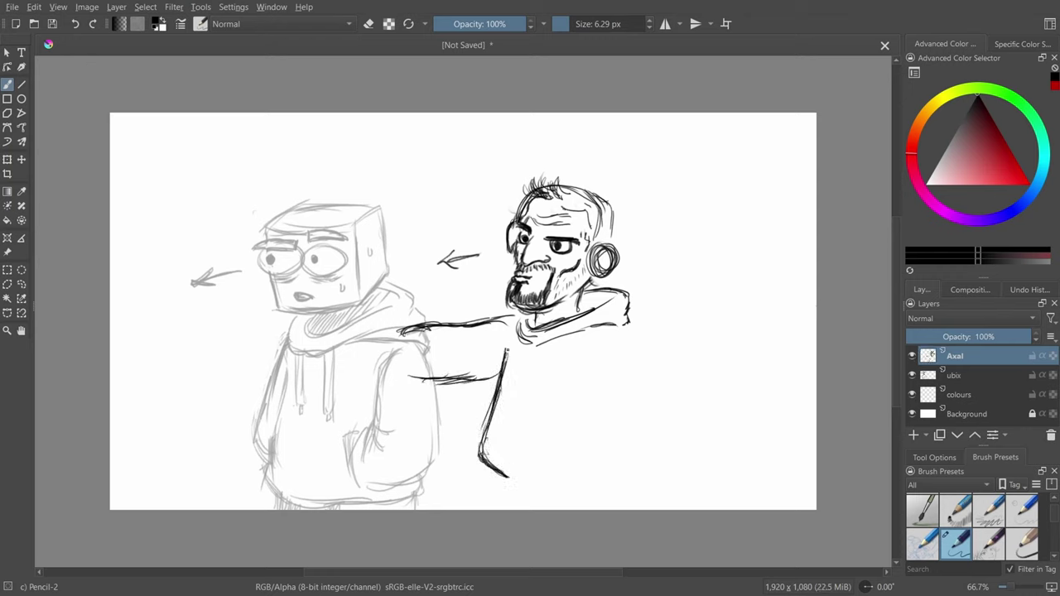
{"action": "mouse_move", "coordinate": [401, 335]}
{"action": "left_mouse_down"}
{"action": "mouse_move", "coordinate": [406, 368]}
{"action": "mouse_move", "coordinate": [374, 336]}
{"action": "mouse_move", "coordinate": [352, 340]}
{"action": "mouse_move", "coordinate": [377, 354]}
{"action": "mouse_move", "coordinate": [363, 367]}
{"action": "mouse_move", "coordinate": [373, 350]}
{"action": "mouse_move", "coordinate": [388, 362]}
{"action": "mouse_move", "coordinate": [377, 376]}
{"action": "mouse_move", "coordinate": [405, 373]}
{"action": "mouse_move", "coordinate": [360, 372]}
{"action": "mouse_move", "coordinate": [375, 371]}
{"action": "left_mouse_up"}
{"action": "left_click_drag", "start_coordinate": [370, 370], "coordinate": [380, 366]}
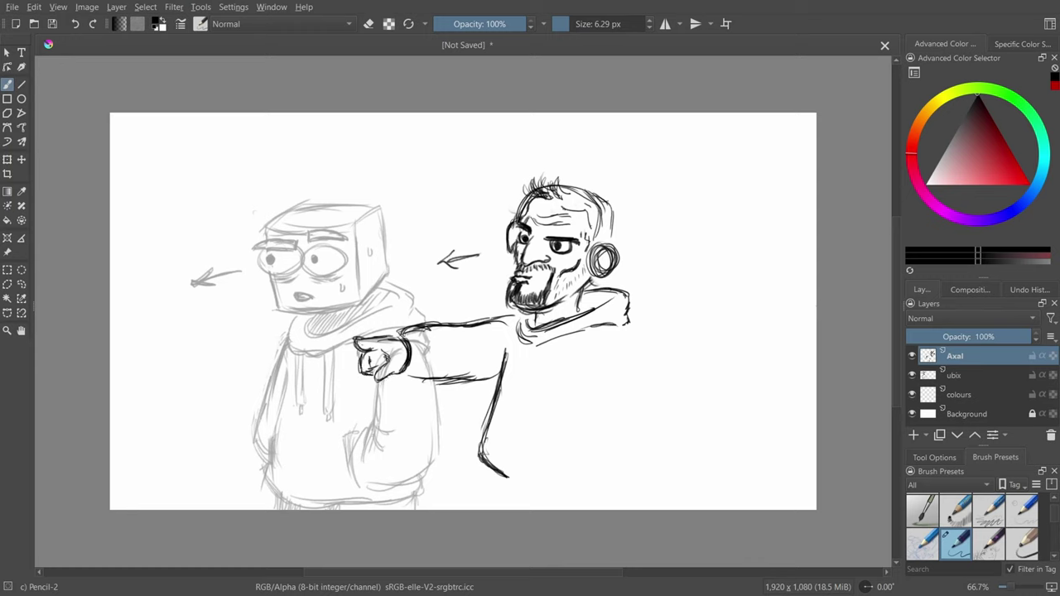
{"action": "mouse_move", "coordinate": [371, 353]}
{"action": "left_mouse_down"}
{"action": "mouse_move", "coordinate": [362, 373]}
{"action": "mouse_move", "coordinate": [383, 352]}
{"action": "left_mouse_up"}
Sketch the second character's near sleeve bent at the elbow, with the forearm running into the hoodie pocket.
{"action": "left_click_drag", "start_coordinate": [570, 424], "coordinate": [588, 464]}
{"action": "left_click_drag", "start_coordinate": [497, 419], "coordinate": [491, 444]}
{"action": "mouse_move", "coordinate": [642, 343]}
{"action": "left_mouse_down"}
{"action": "mouse_move", "coordinate": [608, 348]}
{"action": "mouse_move", "coordinate": [644, 350]}
{"action": "mouse_move", "coordinate": [635, 346]}
{"action": "left_mouse_up"}
{"action": "key", "text": "ctrl+z"}
{"action": "key", "text": "ctrl+z"}
{"action": "mouse_move", "coordinate": [601, 342]}
{"action": "left_mouse_down"}
{"action": "mouse_move", "coordinate": [634, 344]}
{"action": "mouse_move", "coordinate": [665, 427]}
{"action": "mouse_move", "coordinate": [636, 454]}
{"action": "left_mouse_up"}
{"action": "mouse_move", "coordinate": [665, 421]}
{"action": "left_mouse_down"}
{"action": "mouse_move", "coordinate": [620, 466]}
{"action": "mouse_move", "coordinate": [578, 421]}
{"action": "mouse_move", "coordinate": [626, 409]}
{"action": "mouse_move", "coordinate": [611, 411]}
{"action": "left_mouse_up"}
{"action": "mouse_move", "coordinate": [602, 368]}
{"action": "left_mouse_down"}
{"action": "mouse_move", "coordinate": [608, 340]}
{"action": "mouse_move", "coordinate": [638, 332]}
{"action": "left_mouse_up"}
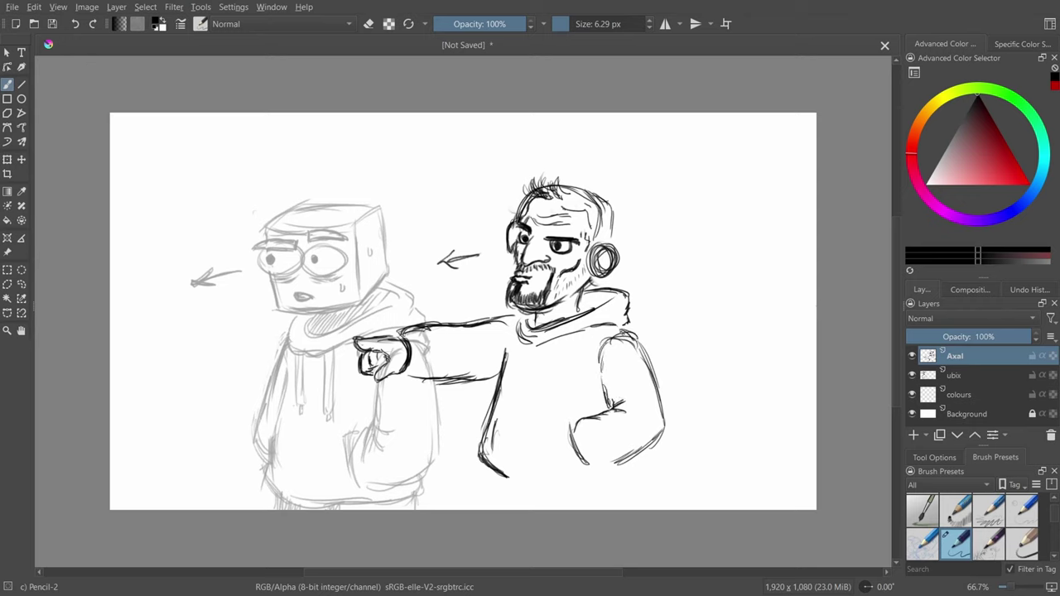
Thicken the pocket opening and torso edge of the second character's hoodie and draw two drawstrings below the collar.
{"action": "left_click_drag", "start_coordinate": [573, 424], "coordinate": [593, 472]}
{"action": "left_click_drag", "start_coordinate": [500, 420], "coordinate": [495, 444]}
{"action": "left_click_drag", "start_coordinate": [522, 336], "coordinate": [518, 391]}
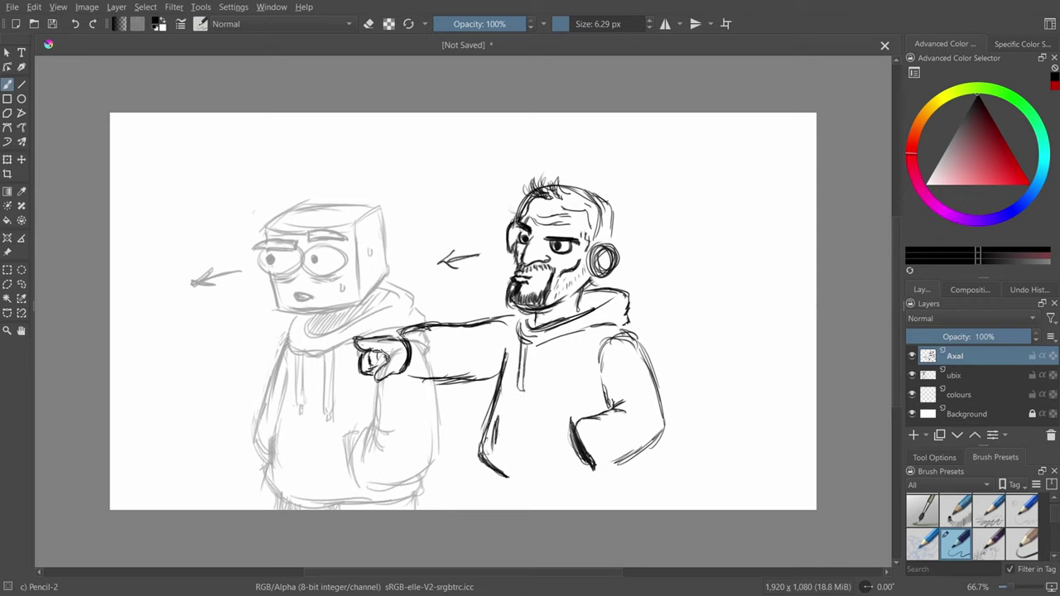
{"action": "mouse_move", "coordinate": [542, 348]}
{"action": "left_mouse_down"}
{"action": "mouse_move", "coordinate": [540, 395]}
{"action": "mouse_move", "coordinate": [548, 371]}
{"action": "left_mouse_up"}
{"action": "mouse_move", "coordinate": [549, 342]}
{"action": "left_mouse_down"}
{"action": "mouse_move", "coordinate": [547, 384]}
{"action": "mouse_move", "coordinate": [541, 361]}
{"action": "left_mouse_up"}
Draw the bottom hem of the second character's hoodie and the tops of the trousers beneath it.
{"action": "mouse_move", "coordinate": [596, 468]}
{"action": "left_mouse_down"}
{"action": "mouse_move", "coordinate": [640, 456]}
{"action": "mouse_move", "coordinate": [616, 486]}
{"action": "left_mouse_up"}
{"action": "left_click_drag", "start_coordinate": [511, 480], "coordinate": [593, 487]}
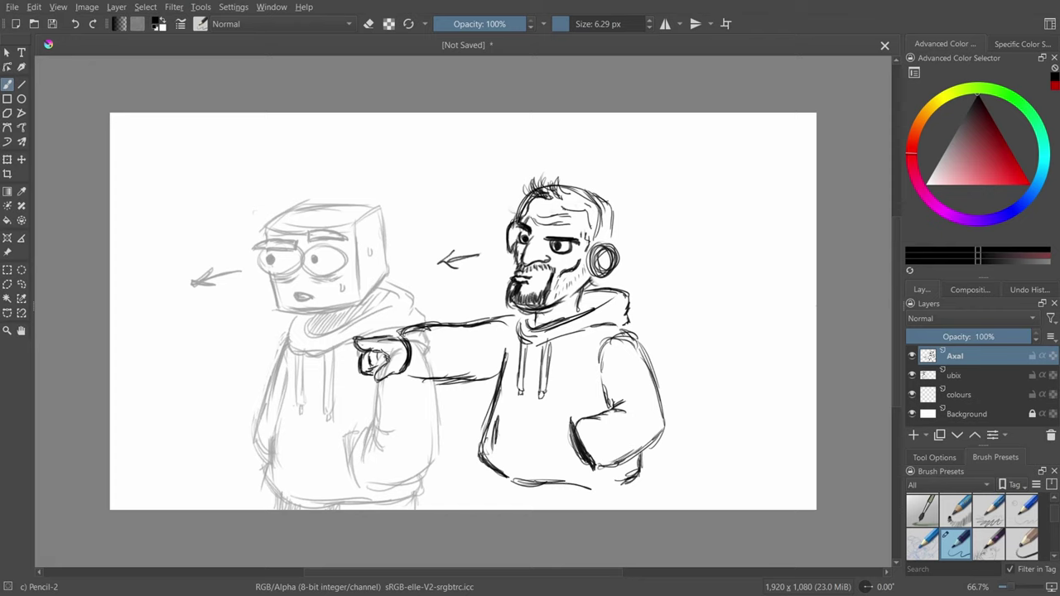
{"action": "left_click_drag", "start_coordinate": [545, 484], "coordinate": [600, 486]}
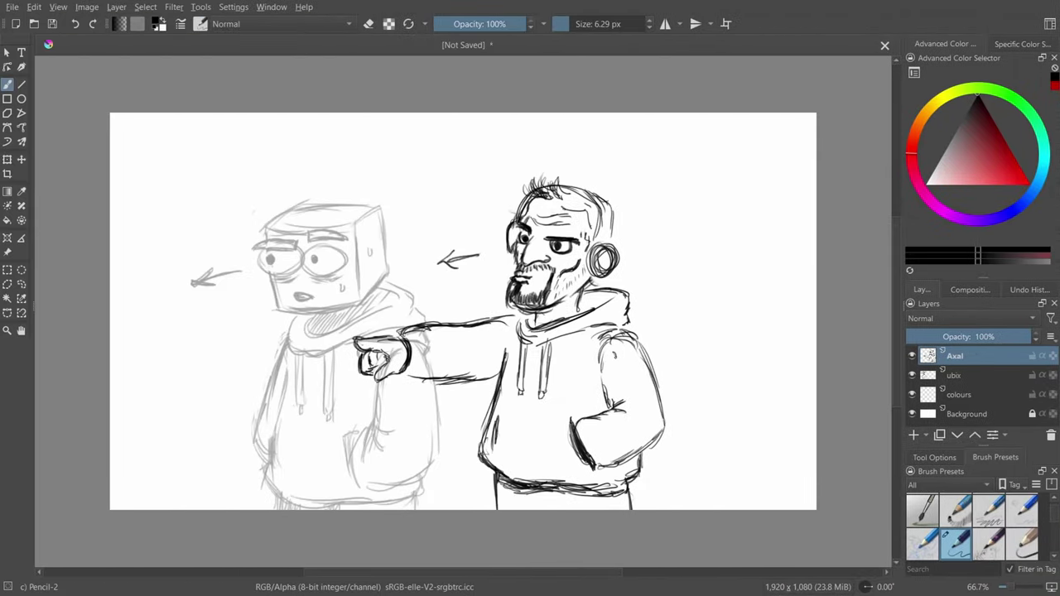
{"action": "mouse_move", "coordinate": [613, 351]}
{"action": "left_mouse_down"}
{"action": "mouse_move", "coordinate": [617, 399]}
{"action": "mouse_move", "coordinate": [636, 400]}
{"action": "left_mouse_up"}
{"action": "key", "text": "ctrl+z"}
{"action": "key", "text": "ctrl+z"}
{"action": "key", "text": "ctrl+z"}
{"action": "key", "text": "ctrl+z"}
Hatch the inside of the second character's hood around his neck.
{"action": "left_click_drag", "start_coordinate": [533, 315], "coordinate": [529, 326]}
{"action": "mouse_move", "coordinate": [583, 296]}
{"action": "left_mouse_down"}
{"action": "mouse_move", "coordinate": [589, 311]}
{"action": "mouse_move", "coordinate": [608, 303]}
{"action": "mouse_move", "coordinate": [601, 310]}
{"action": "left_mouse_up"}
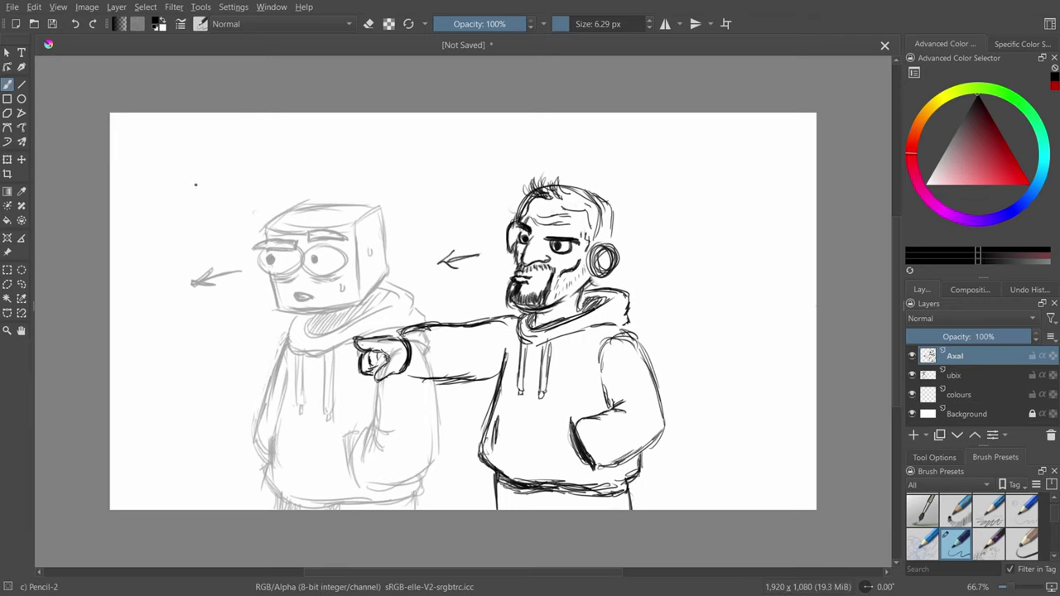
{"action": "mouse_move", "coordinate": [195, 184]}
{"action": "left_mouse_down"}
{"action": "mouse_move", "coordinate": [237, 203]}
{"action": "mouse_move", "coordinate": [226, 211]}
{"action": "left_mouse_up"}
{"action": "key", "text": "ctrl+z"}
{"action": "key", "text": "ctrl+z"}
Touch up the near sleeve, then erase and redraw the bridge of the second character's nose between the eyebrows.
{"action": "left_click_drag", "start_coordinate": [609, 342], "coordinate": [600, 365]}
{"action": "key", "text": "e"}
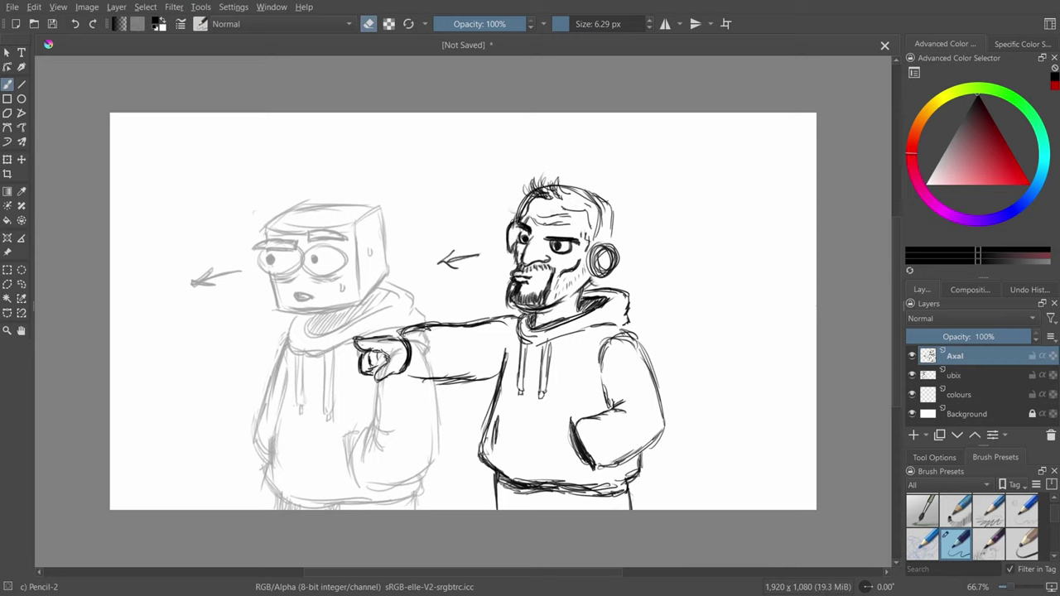
{"action": "mouse_move", "coordinate": [529, 236]}
{"action": "left_mouse_down"}
{"action": "mouse_move", "coordinate": [527, 246]}
{"action": "mouse_move", "coordinate": [537, 234]}
{"action": "left_mouse_up"}
{"action": "key", "text": "e"}
{"action": "left_click_drag", "start_coordinate": [542, 248], "coordinate": [539, 235]}
On the ubix layer, erase the box character's lines that lie under the second character's pointing arm.
{"action": "key", "text": "Page_Down"}
{"action": "key", "text": "e"}
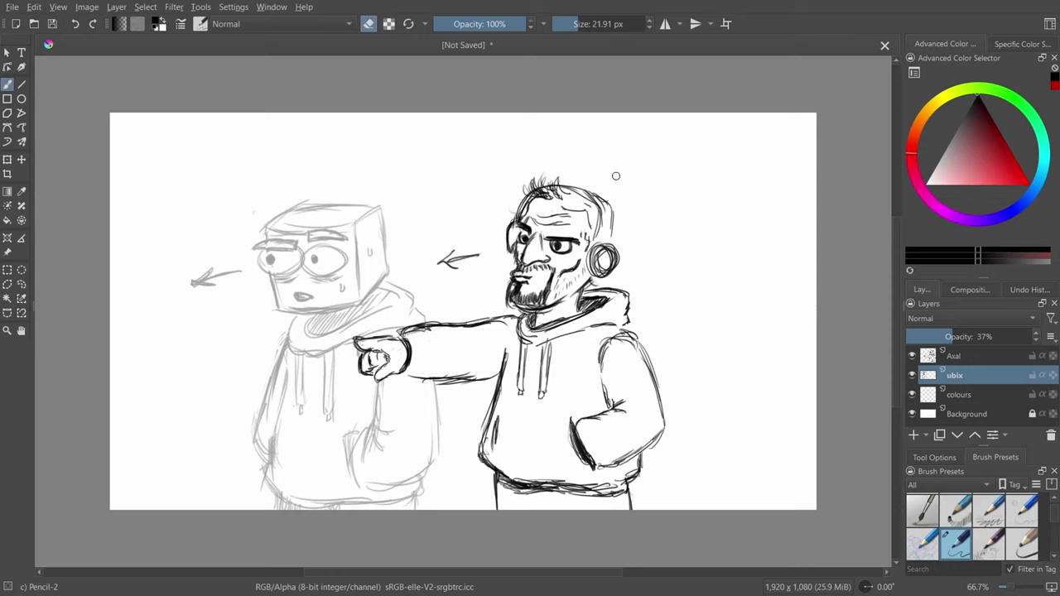
Add short hair strokes across the second character's hairline on the Axal layer with a finer brush.
{"action": "left_click_drag", "start_coordinate": [573, 23], "coordinate": [566, 25]}
{"action": "key", "text": "Page_Up"}
{"action": "mouse_move", "coordinate": [540, 195]}
{"action": "left_mouse_down"}
{"action": "mouse_move", "coordinate": [547, 184]}
{"action": "mouse_move", "coordinate": [591, 224]}
{"action": "left_mouse_up"}
{"action": "key", "text": "e"}
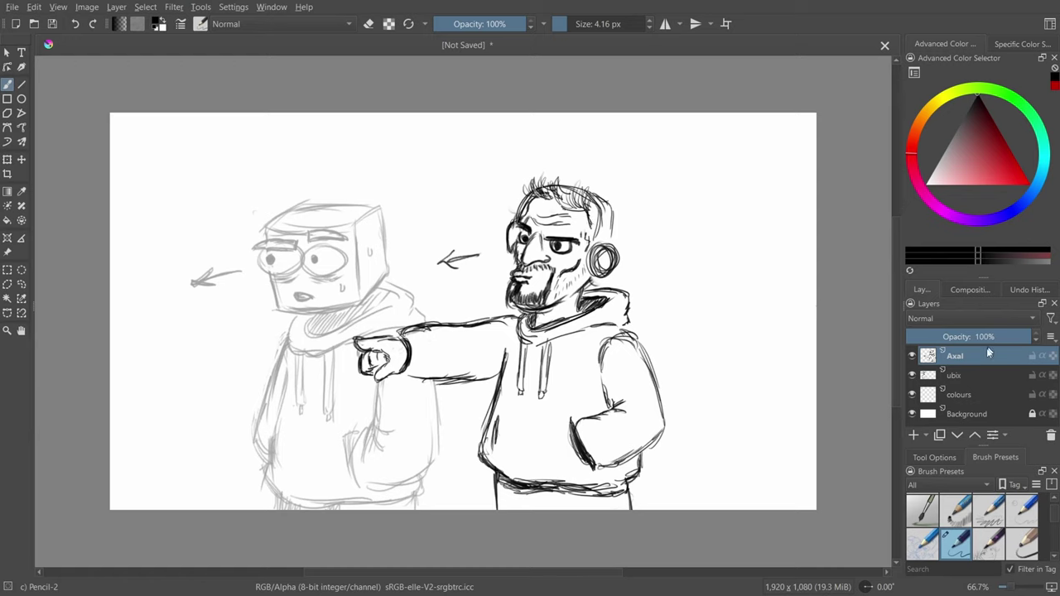
Restore the ubix layer's opacity to 100%.
{"action": "left_click", "coordinate": [983, 373]}
{"action": "left_click_drag", "start_coordinate": [963, 339], "coordinate": [1032, 348]}
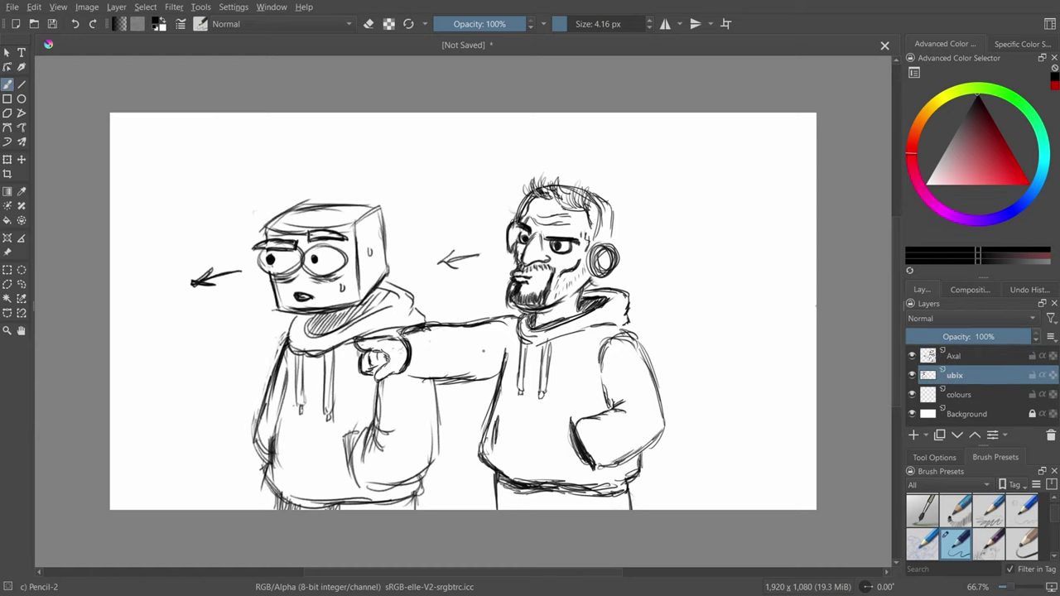
Add a new paint layer directly above the colours layer and name it "boom boom".
{"action": "left_click", "coordinate": [959, 395]}
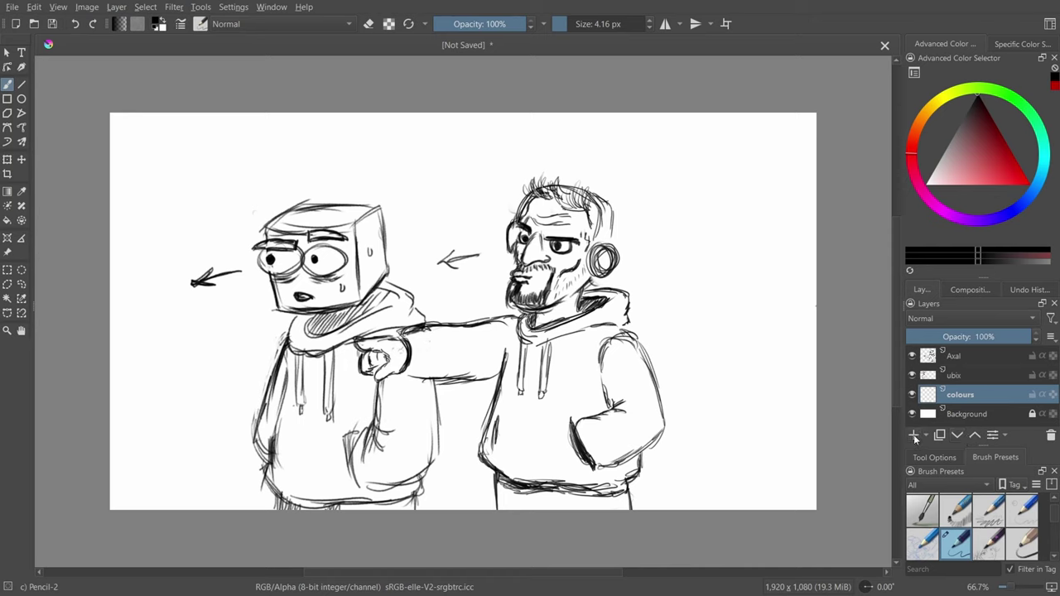
{"action": "left_click", "coordinate": [914, 436]}
{"action": "double_click", "coordinate": [961, 395]}
{"action": "type", "text": "boom"}
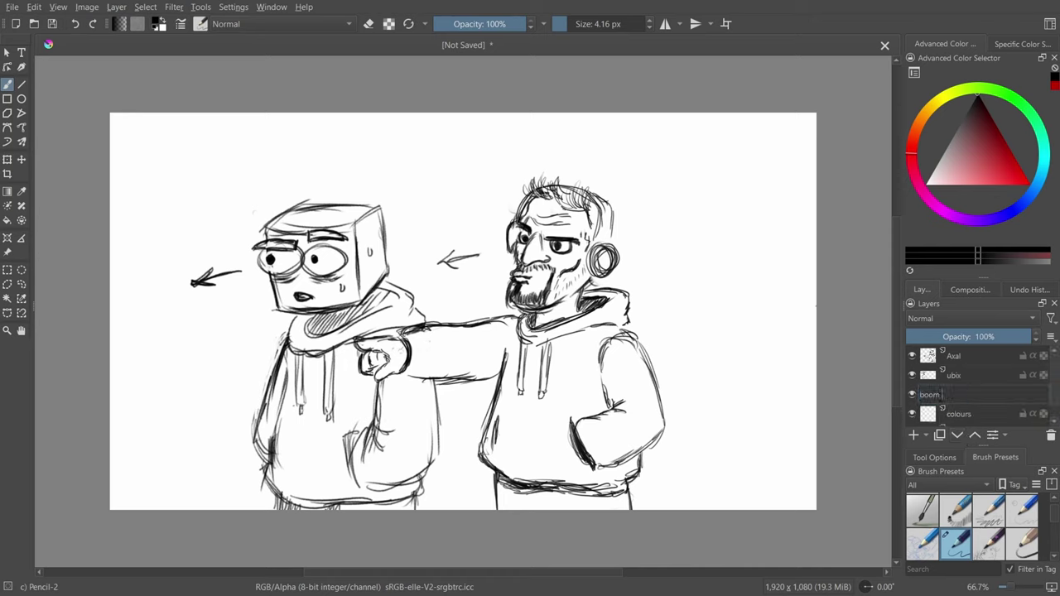
{"action": "type", "text": " boom"}
{"action": "key", "text": "Return"}
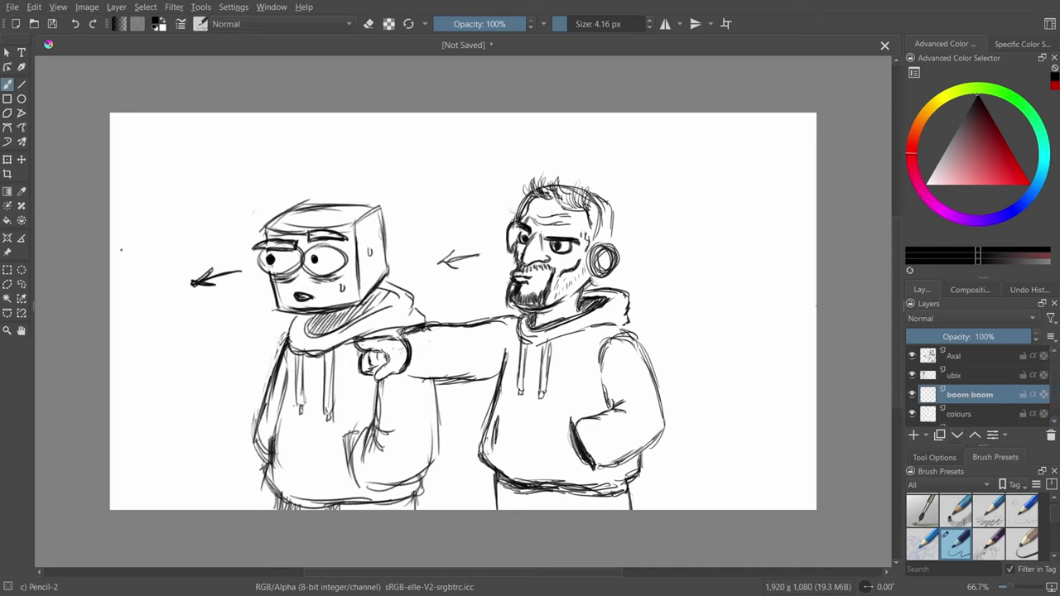
{"action": "mouse_move", "coordinate": [111, 247]}
{"action": "left_mouse_down"}
{"action": "mouse_move", "coordinate": [137, 248]}
{"action": "mouse_move", "coordinate": [143, 272]}
{"action": "left_mouse_up"}
{"action": "left_click_drag", "start_coordinate": [112, 245], "coordinate": [146, 291]}
{"action": "key", "text": "ctrl+z"}
{"action": "key", "text": "ctrl+z"}
{"action": "key", "text": "ctrl+z"}
Set the brush size to 6.29 px and draw a curved explosion cloud edge at the canvas's left border.
{"action": "left_click_drag", "start_coordinate": [569, 25], "coordinate": [585, 24]}
{"action": "mouse_move", "coordinate": [112, 231]}
{"action": "left_mouse_down"}
{"action": "mouse_move", "coordinate": [141, 256]}
{"action": "mouse_move", "coordinate": [110, 265]}
{"action": "mouse_move", "coordinate": [126, 303]}
{"action": "left_mouse_up"}
{"action": "key", "text": "ctrl+z"}
{"action": "key", "text": "ctrl+z"}
{"action": "key", "text": "bracketleft"}
{"action": "key", "text": "bracketleft"}
{"action": "key", "text": "bracketleft"}
{"action": "key", "text": "bracketleft"}
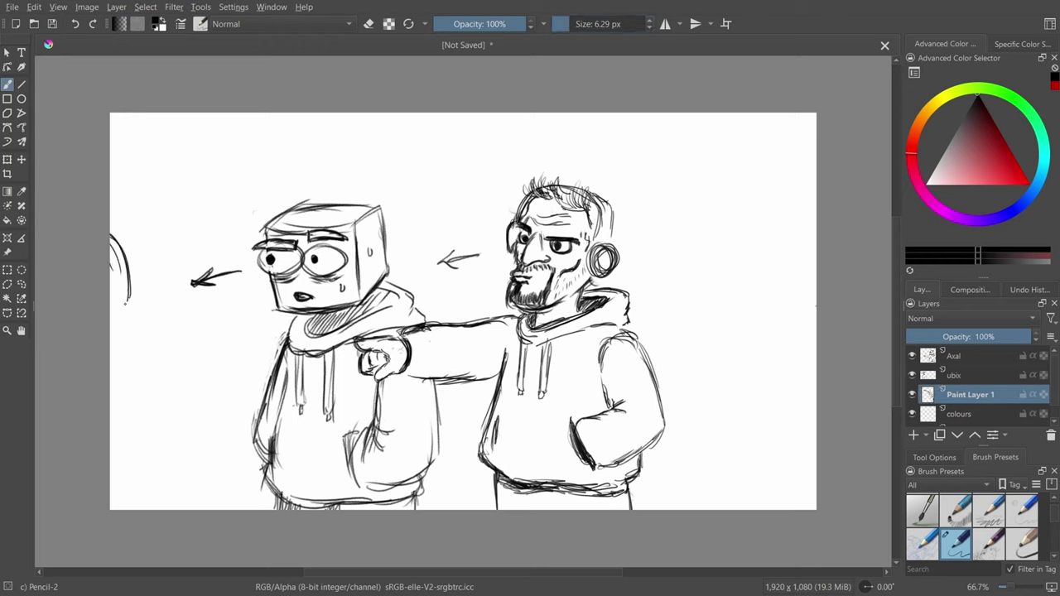
Sketch rounded explosion cloud outlines beside and behind the box character's hoodie, down to the canvas's lower edge.
{"action": "mouse_move", "coordinate": [121, 253]}
{"action": "left_mouse_down"}
{"action": "mouse_move", "coordinate": [129, 302]}
{"action": "mouse_move", "coordinate": [189, 355]}
{"action": "left_mouse_up"}
{"action": "left_click_drag", "start_coordinate": [126, 318], "coordinate": [199, 381]}
{"action": "left_click_drag", "start_coordinate": [176, 323], "coordinate": [192, 394]}
{"action": "mouse_move", "coordinate": [224, 348]}
{"action": "left_mouse_down"}
{"action": "mouse_move", "coordinate": [240, 330]}
{"action": "mouse_move", "coordinate": [276, 325]}
{"action": "left_mouse_up"}
{"action": "left_click_drag", "start_coordinate": [219, 356], "coordinate": [280, 330]}
{"action": "left_click_drag", "start_coordinate": [192, 455], "coordinate": [259, 507]}
{"action": "left_click_drag", "start_coordinate": [210, 447], "coordinate": [262, 497]}
Draw jagged diagonal blast streaks rising from the clouds toward the canvas's upper left area.
{"action": "left_click_drag", "start_coordinate": [162, 232], "coordinate": [134, 272]}
{"action": "mouse_move", "coordinate": [154, 251]}
{"action": "left_mouse_down"}
{"action": "mouse_move", "coordinate": [142, 274]}
{"action": "mouse_move", "coordinate": [212, 193]}
{"action": "left_mouse_up"}
{"action": "mouse_move", "coordinate": [186, 241]}
{"action": "left_mouse_down"}
{"action": "mouse_move", "coordinate": [225, 183]}
{"action": "mouse_move", "coordinate": [220, 213]}
{"action": "left_mouse_up"}
{"action": "mouse_move", "coordinate": [184, 265]}
{"action": "left_mouse_down"}
{"action": "mouse_move", "coordinate": [222, 217]}
{"action": "mouse_move", "coordinate": [167, 301]}
{"action": "left_mouse_up"}
{"action": "left_click_drag", "start_coordinate": [183, 287], "coordinate": [159, 315]}
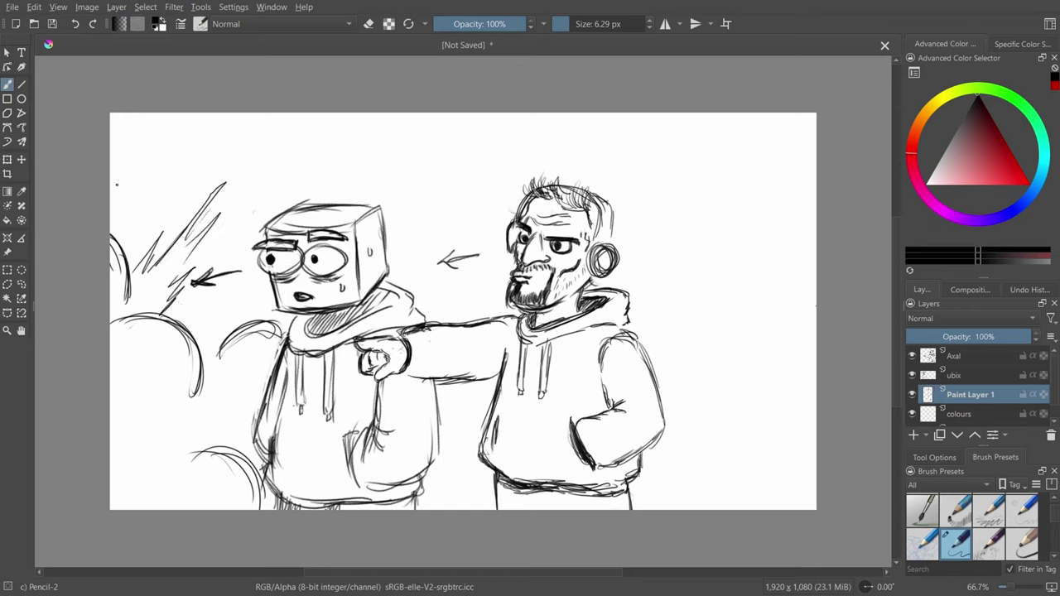
{"action": "left_click_drag", "start_coordinate": [117, 185], "coordinate": [132, 125]}
Fill the gap between the lower clouds and the box character's hoodie with jagged diagonal blast streaks.
{"action": "left_click_drag", "start_coordinate": [179, 443], "coordinate": [230, 373]}
{"action": "left_click_drag", "start_coordinate": [198, 417], "coordinate": [253, 361]}
{"action": "left_click_drag", "start_coordinate": [225, 398], "coordinate": [272, 340]}
{"action": "left_click_drag", "start_coordinate": [203, 434], "coordinate": [261, 361]}
{"action": "mouse_move", "coordinate": [220, 437]}
{"action": "left_mouse_down"}
{"action": "mouse_move", "coordinate": [249, 399]}
{"action": "mouse_move", "coordinate": [238, 416]}
{"action": "left_mouse_up"}
{"action": "left_click_drag", "start_coordinate": [164, 429], "coordinate": [184, 450]}
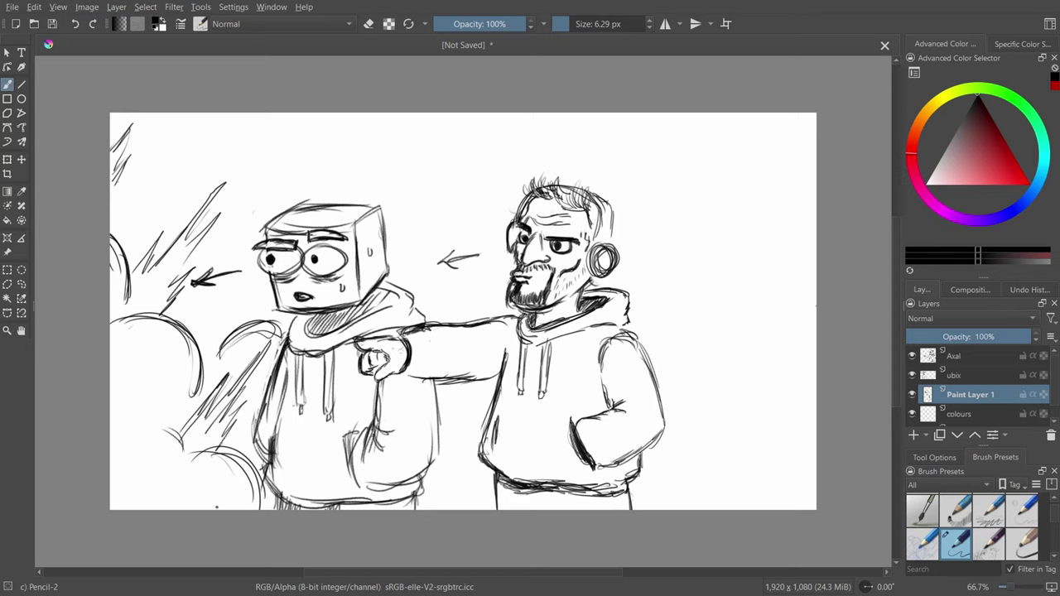
Add diagonal blast streaks along the canvas's lower edge across the box character and in the gaps between both characters.
{"action": "left_click_drag", "start_coordinate": [227, 509], "coordinate": [316, 463]}
{"action": "key", "text": "e"}
{"action": "mouse_move", "coordinate": [286, 509]}
{"action": "left_mouse_down"}
{"action": "mouse_move", "coordinate": [315, 495]}
{"action": "mouse_move", "coordinate": [285, 495]}
{"action": "left_mouse_up"}
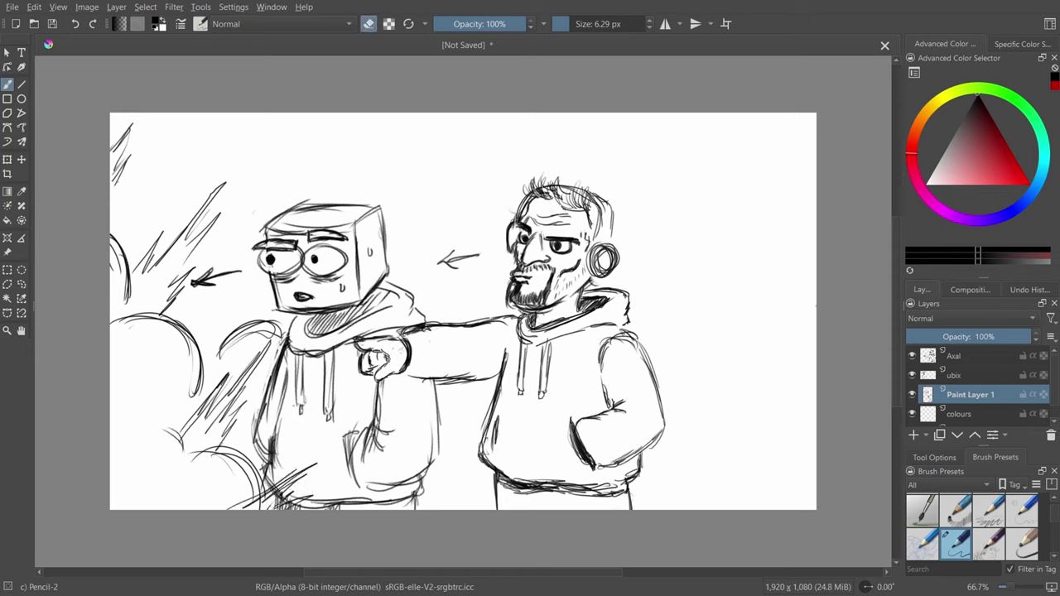
{"action": "mouse_move", "coordinate": [307, 139]}
{"action": "left_mouse_down"}
{"action": "mouse_move", "coordinate": [282, 155]}
{"action": "mouse_move", "coordinate": [288, 172]}
{"action": "mouse_move", "coordinate": [314, 161]}
{"action": "left_mouse_up"}
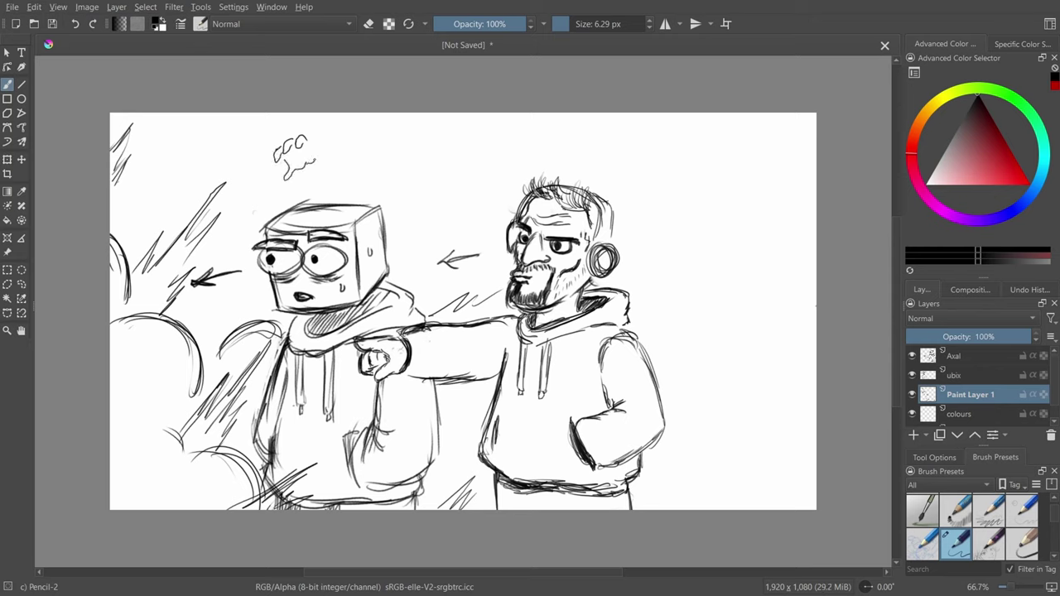
{"action": "key", "text": "ctrl+z"}
{"action": "key", "text": "ctrl+z"}
{"action": "key", "text": "ctrl+z"}
{"action": "key", "text": "ctrl+z"}
{"action": "key", "text": "ctrl+z"}
{"action": "key", "text": "ctrl+z"}
{"action": "key", "text": "ctrl+z"}
Sketch a small scribbled piece of flying debris with a short trail above the box character's head.
{"action": "mouse_move", "coordinate": [291, 136]}
{"action": "left_mouse_down"}
{"action": "mouse_move", "coordinate": [312, 140]}
{"action": "mouse_move", "coordinate": [305, 152]}
{"action": "mouse_move", "coordinate": [316, 144]}
{"action": "mouse_move", "coordinate": [298, 132]}
{"action": "mouse_move", "coordinate": [282, 137]}
{"action": "mouse_move", "coordinate": [311, 125]}
{"action": "mouse_move", "coordinate": [319, 139]}
{"action": "mouse_move", "coordinate": [277, 164]}
{"action": "left_mouse_up"}
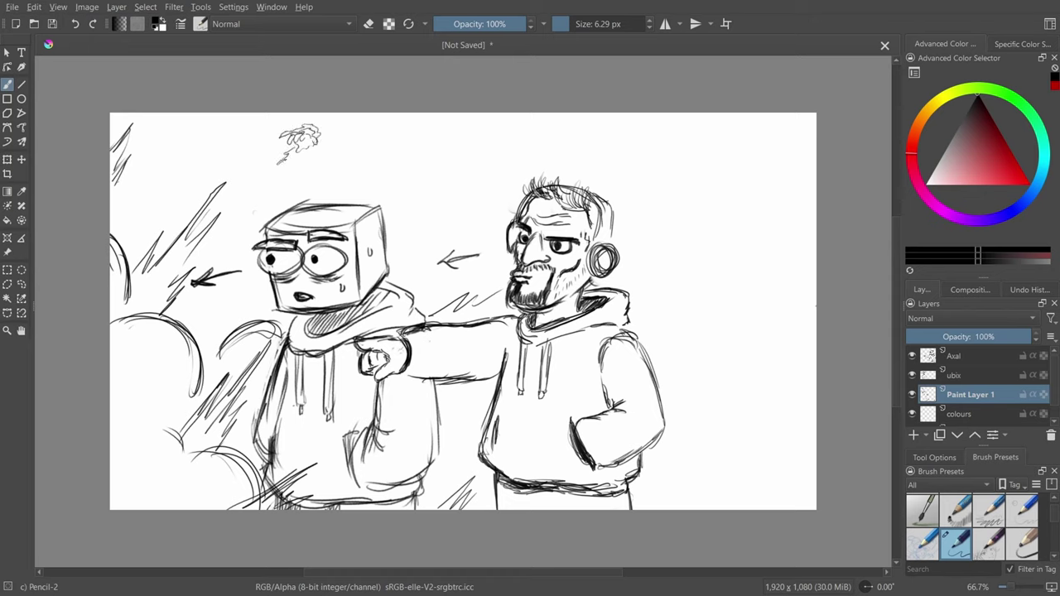
Rename Paint Layer 1 as back.
{"action": "double_click", "coordinate": [953, 395]}
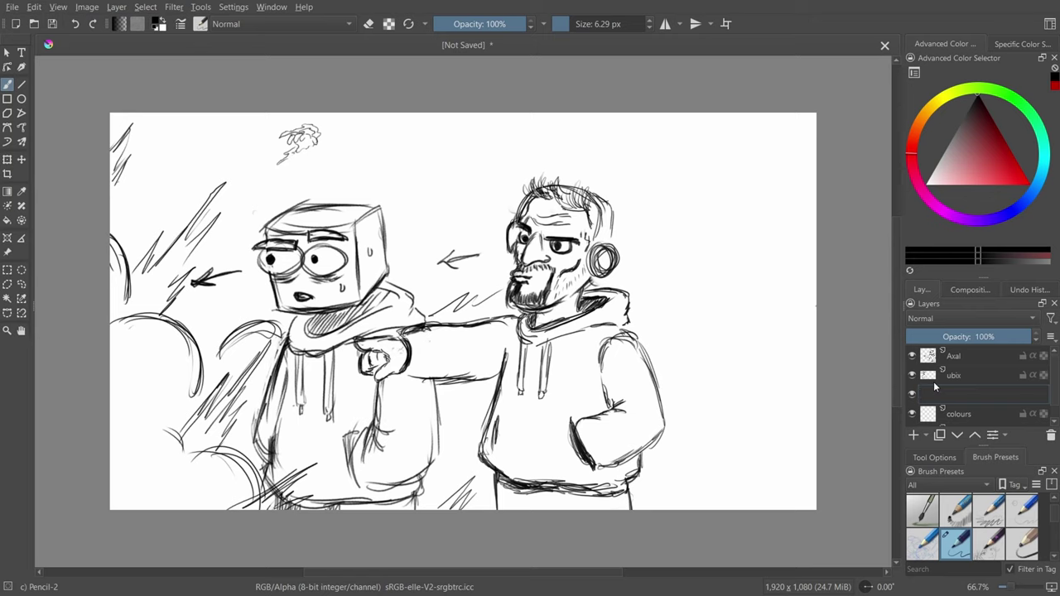
{"action": "key", "text": "Return"}
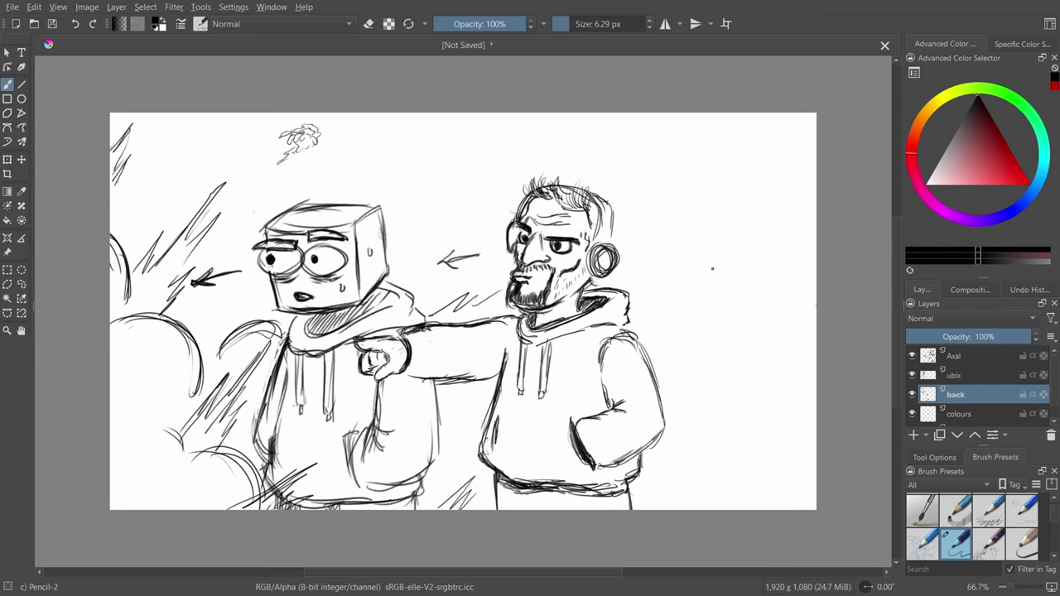
Sketch a small screaming face with both hands raised beside it in the empty area behind the bearded character.
{"action": "key", "text": "1"}
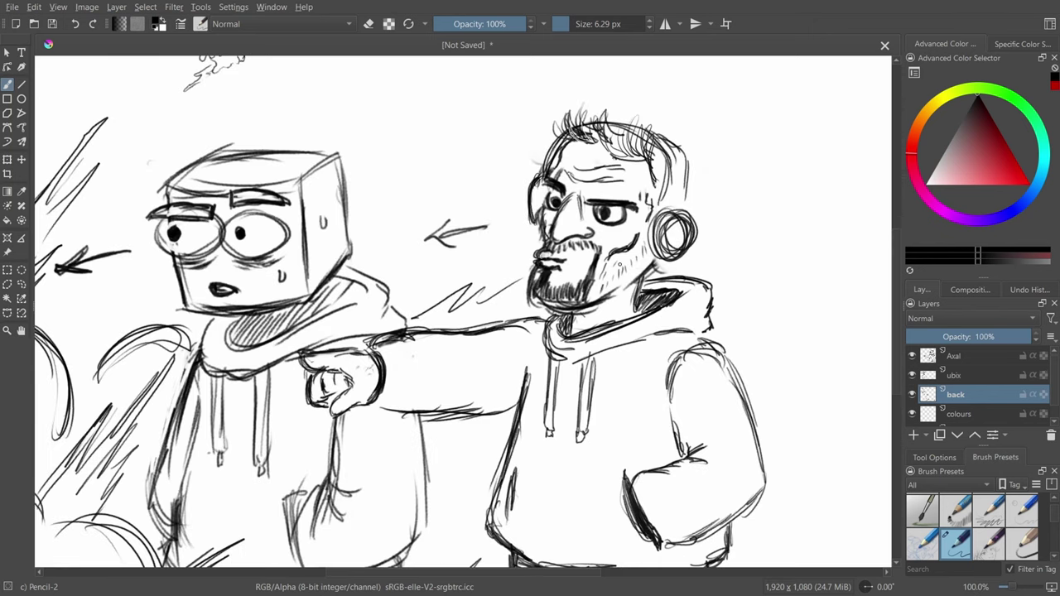
{"action": "key", "text": "e"}
{"action": "left_click", "coordinate": [7, 52]}
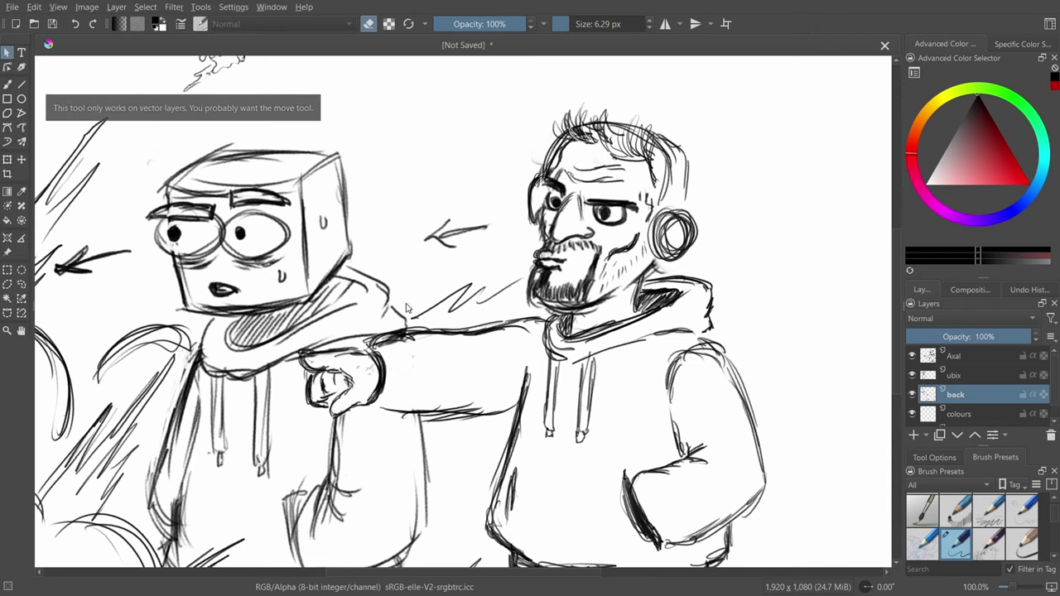
{"action": "left_click_drag", "start_coordinate": [772, 284], "coordinate": [612, 287]}
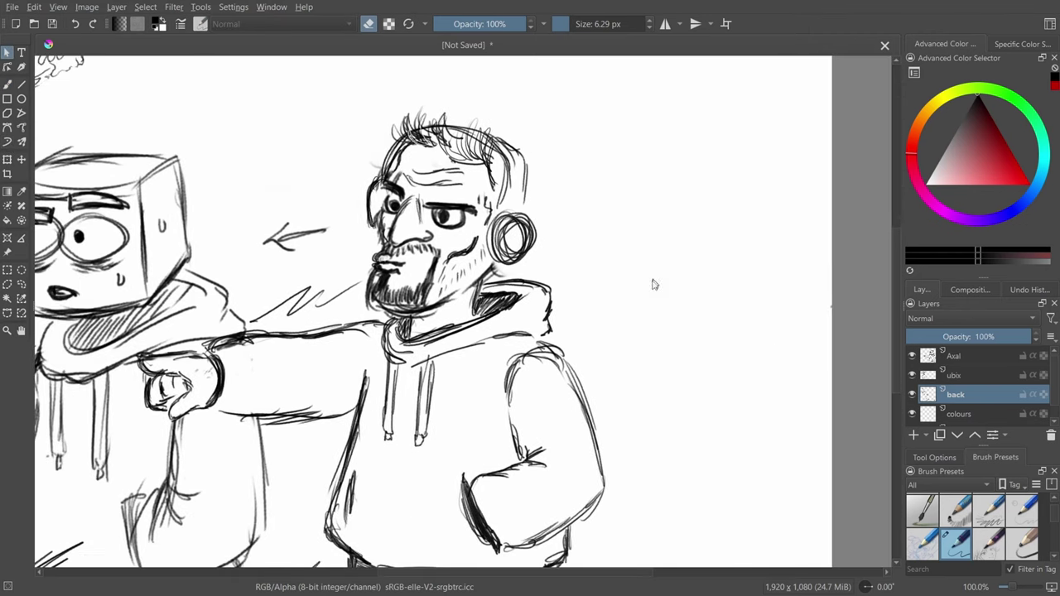
{"action": "key", "text": "e"}
{"action": "key", "text": "b"}
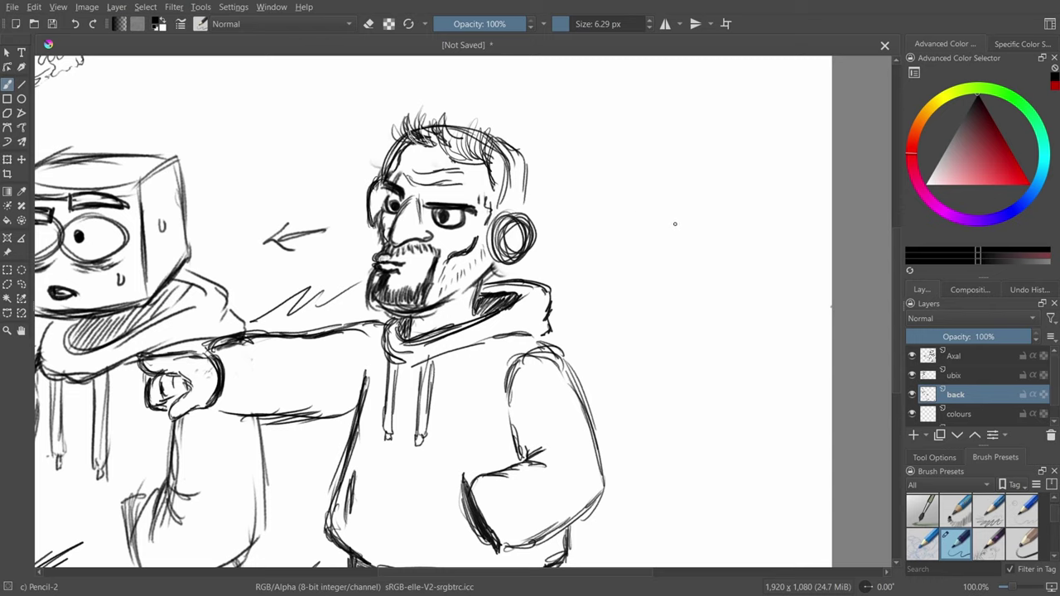
{"action": "mouse_move", "coordinate": [682, 219]}
{"action": "left_mouse_down"}
{"action": "mouse_move", "coordinate": [693, 238]}
{"action": "mouse_move", "coordinate": [694, 223]}
{"action": "mouse_move", "coordinate": [677, 244]}
{"action": "mouse_move", "coordinate": [679, 222]}
{"action": "mouse_move", "coordinate": [694, 222]}
{"action": "mouse_move", "coordinate": [700, 240]}
{"action": "mouse_move", "coordinate": [684, 245]}
{"action": "mouse_move", "coordinate": [694, 228]}
{"action": "left_mouse_up"}
{"action": "key", "text": "ctrl+z"}
{"action": "key", "text": "ctrl+z"}
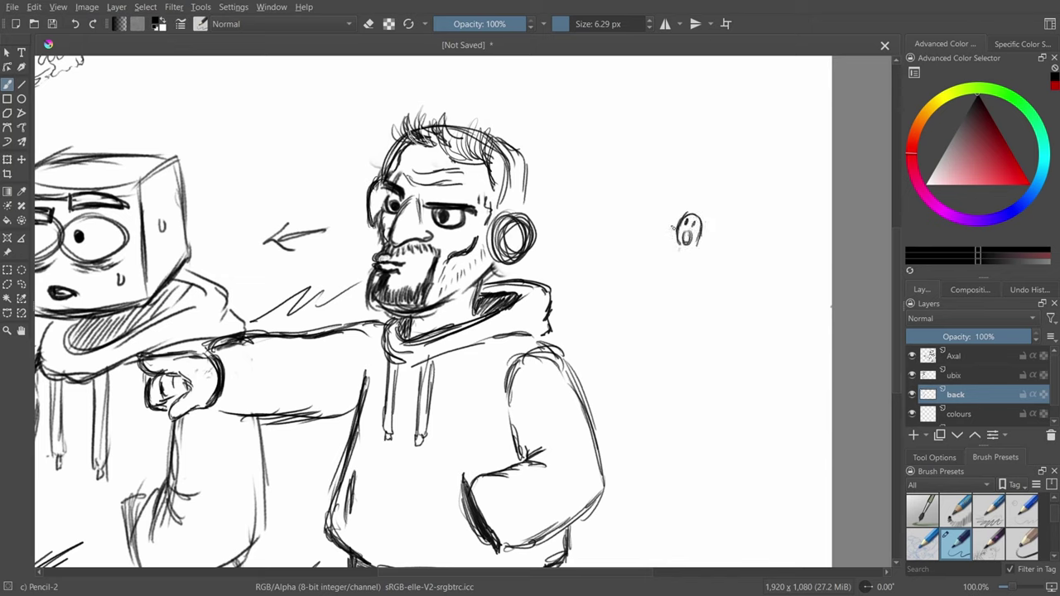
{"action": "mouse_move", "coordinate": [674, 225]}
{"action": "left_mouse_down"}
{"action": "mouse_move", "coordinate": [668, 246]}
{"action": "mouse_move", "coordinate": [698, 270]}
{"action": "mouse_move", "coordinate": [713, 236]}
{"action": "left_mouse_up"}
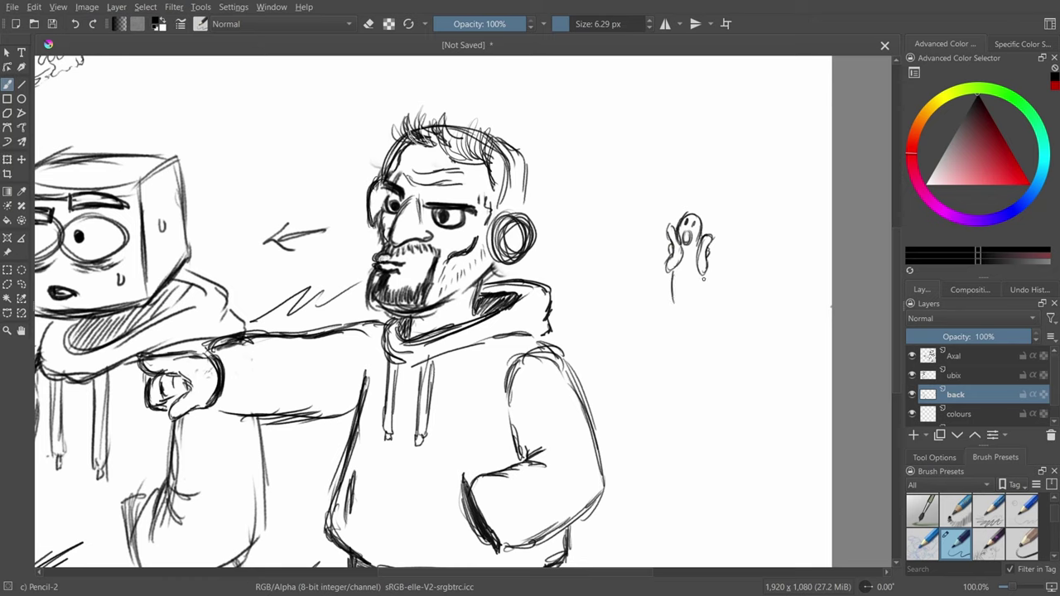
Draw the screaming figure's torso and legs with feet, and hatch one leg.
{"action": "mouse_move", "coordinate": [701, 272]}
{"action": "left_mouse_down"}
{"action": "mouse_move", "coordinate": [708, 297]}
{"action": "mouse_move", "coordinate": [696, 324]}
{"action": "mouse_move", "coordinate": [710, 330]}
{"action": "left_mouse_up"}
{"action": "left_click_drag", "start_coordinate": [706, 283], "coordinate": [711, 329]}
{"action": "left_click_drag", "start_coordinate": [672, 287], "coordinate": [669, 330]}
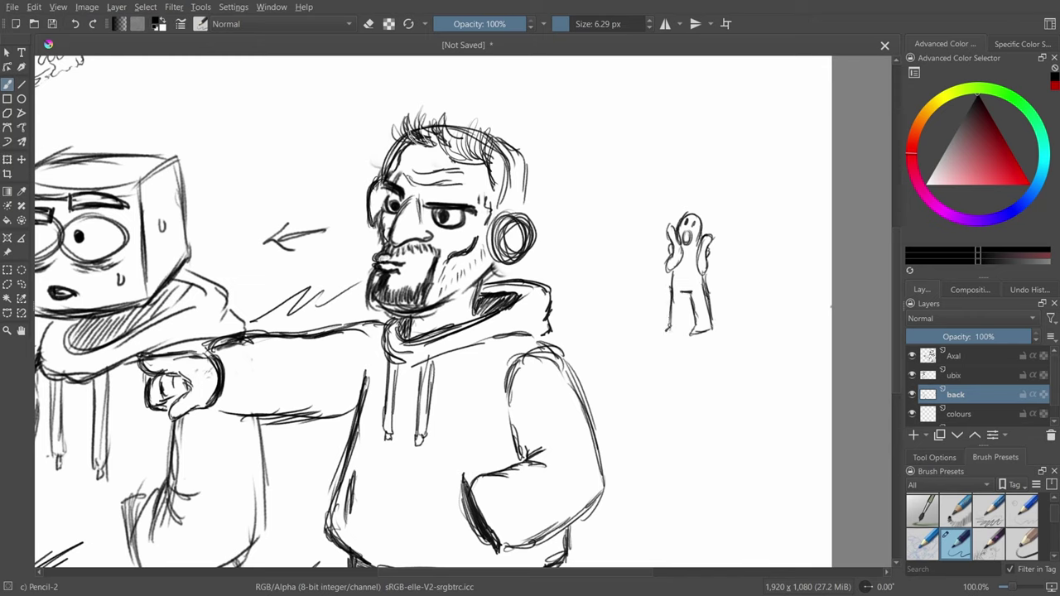
{"action": "left_click_drag", "start_coordinate": [686, 293], "coordinate": [668, 333]}
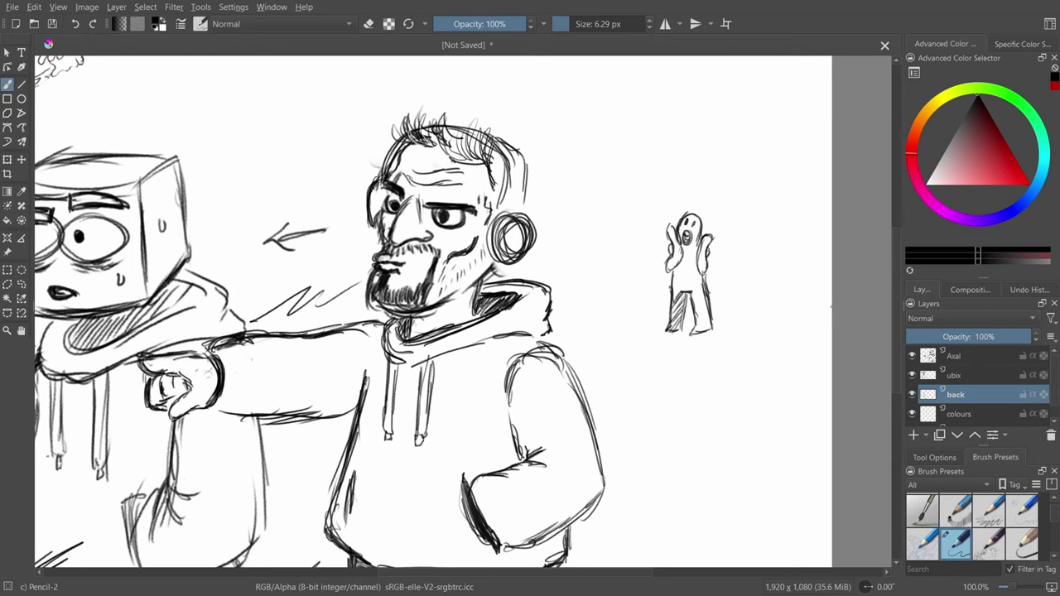
Sketch a second panicking figure with raised hands and spread legs between the first figure and the bearded character.
{"action": "key", "text": "minus"}
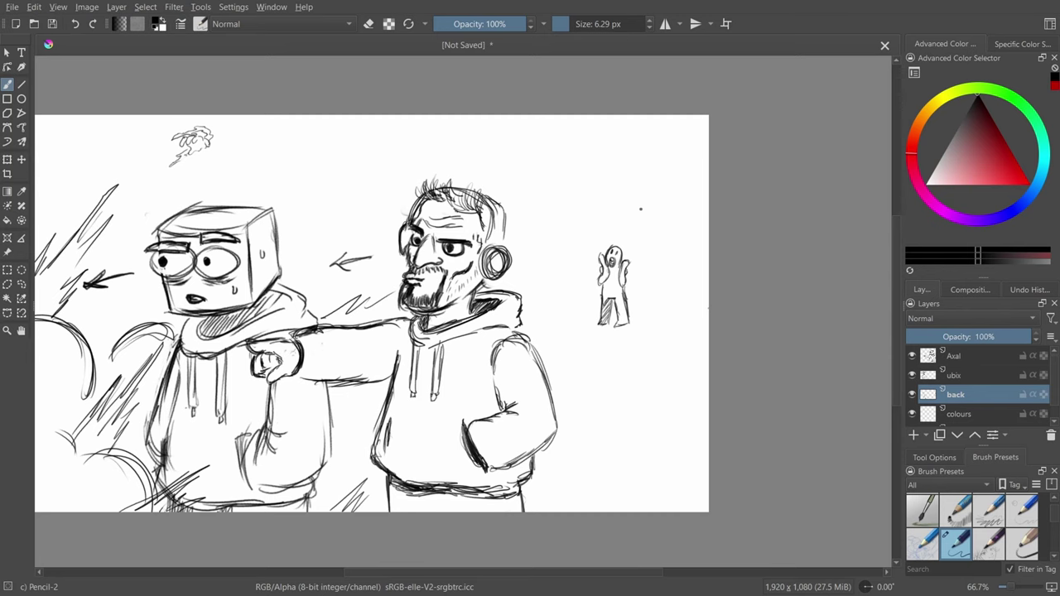
{"action": "key", "text": "plus"}
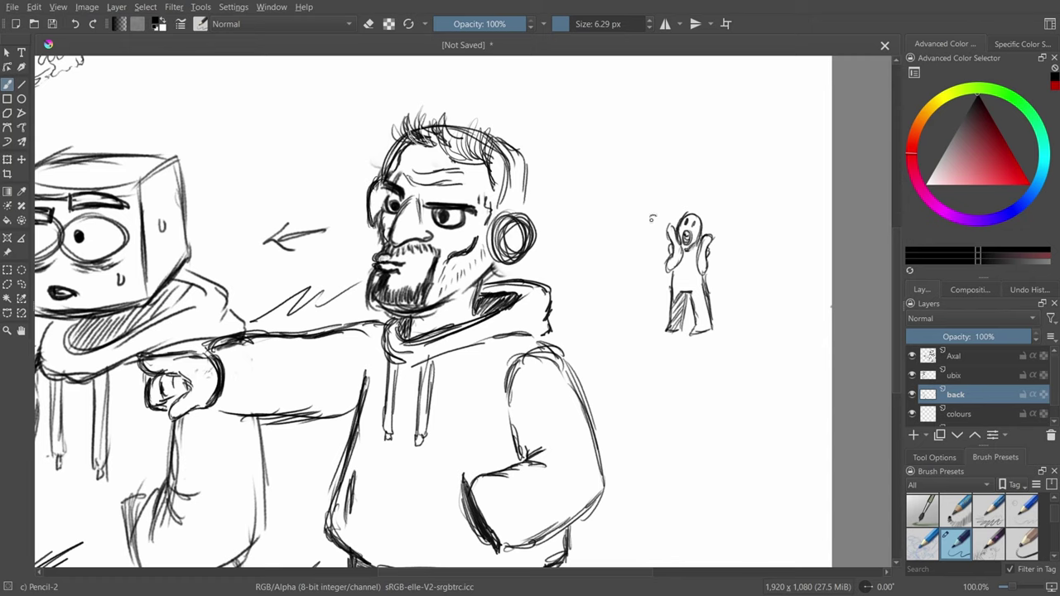
{"action": "left_click_drag", "start_coordinate": [654, 217], "coordinate": [642, 237]}
{"action": "left_click_drag", "start_coordinate": [654, 216], "coordinate": [663, 210]}
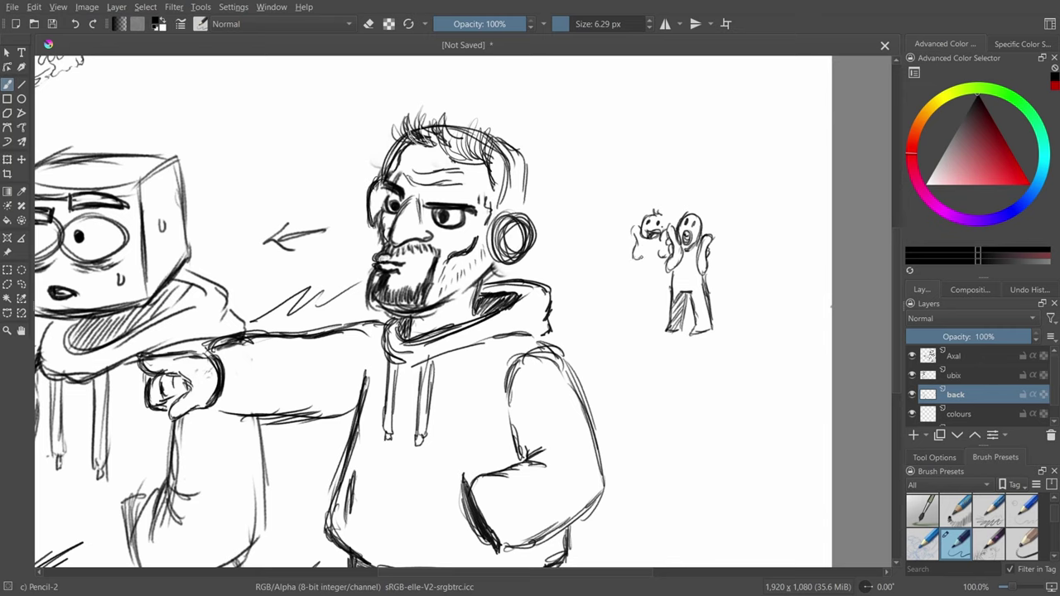
{"action": "left_click_drag", "start_coordinate": [639, 263], "coordinate": [632, 298]}
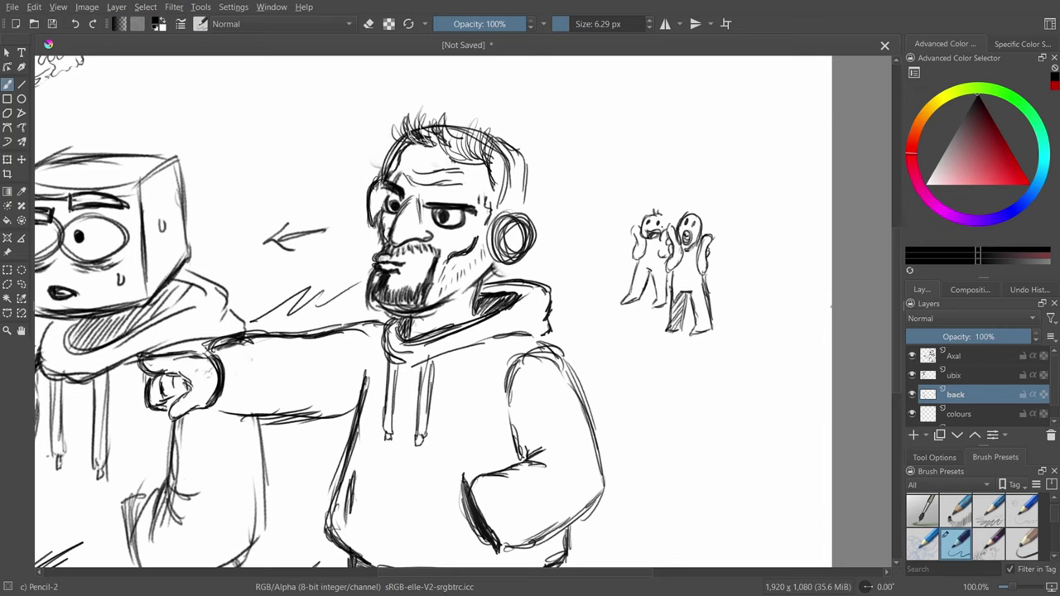
{"action": "key", "text": "ctrl+minus"}
{"action": "key", "text": "ctrl+minus"}
{"action": "key", "text": "plus"}
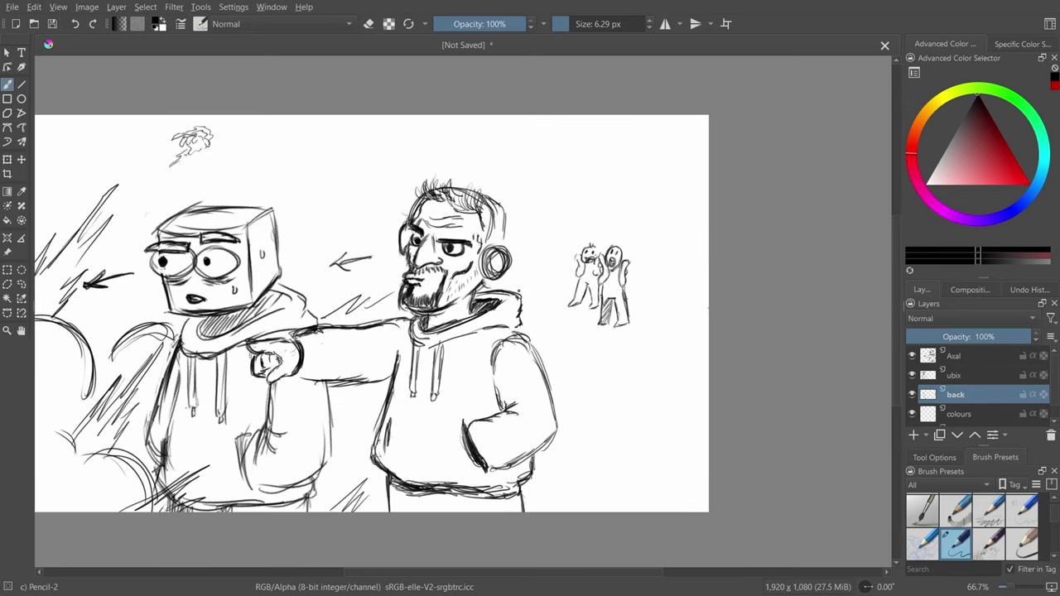
{"action": "left_click_drag", "start_coordinate": [501, 306], "coordinate": [680, 325]}
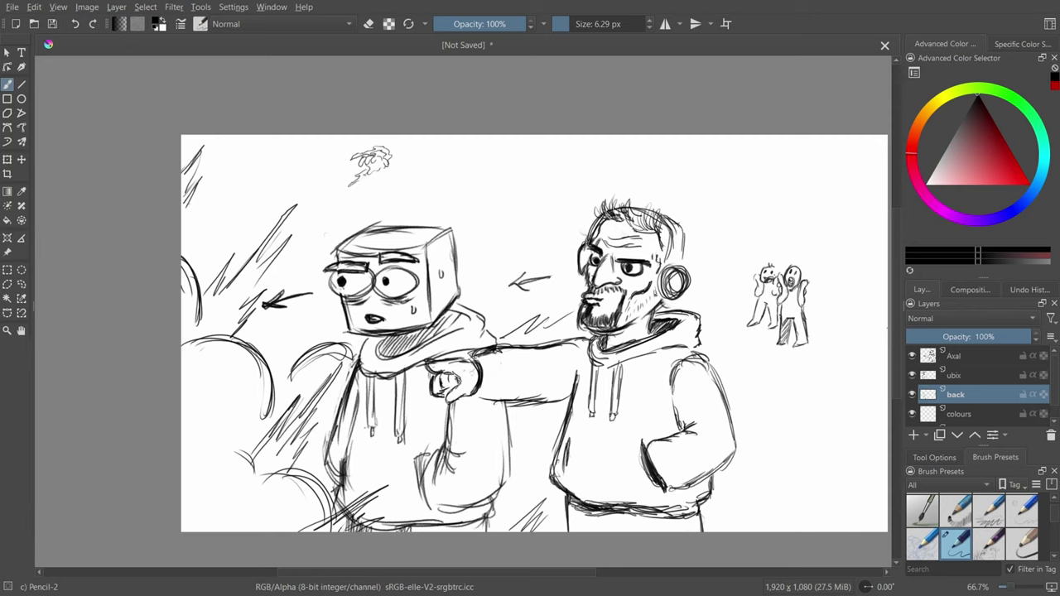
{"action": "key", "text": "l"}
{"action": "left_click", "coordinate": [21, 284]}
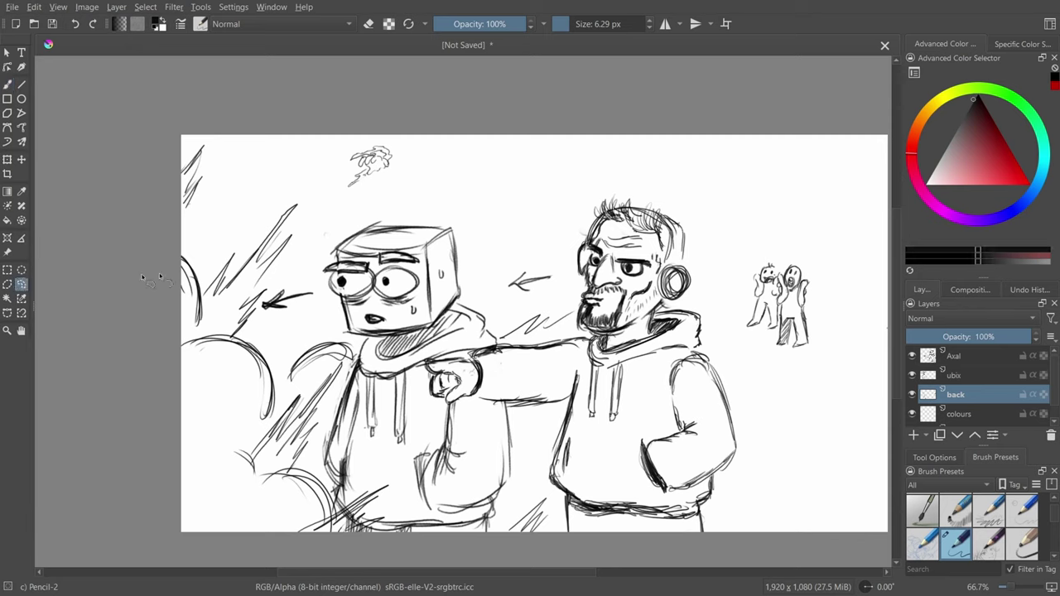
{"action": "mouse_move", "coordinate": [754, 249]}
{"action": "left_mouse_down"}
{"action": "mouse_move", "coordinate": [773, 357]}
{"action": "mouse_move", "coordinate": [817, 353]}
{"action": "mouse_move", "coordinate": [827, 272]}
{"action": "mouse_move", "coordinate": [753, 246]}
{"action": "left_mouse_up"}
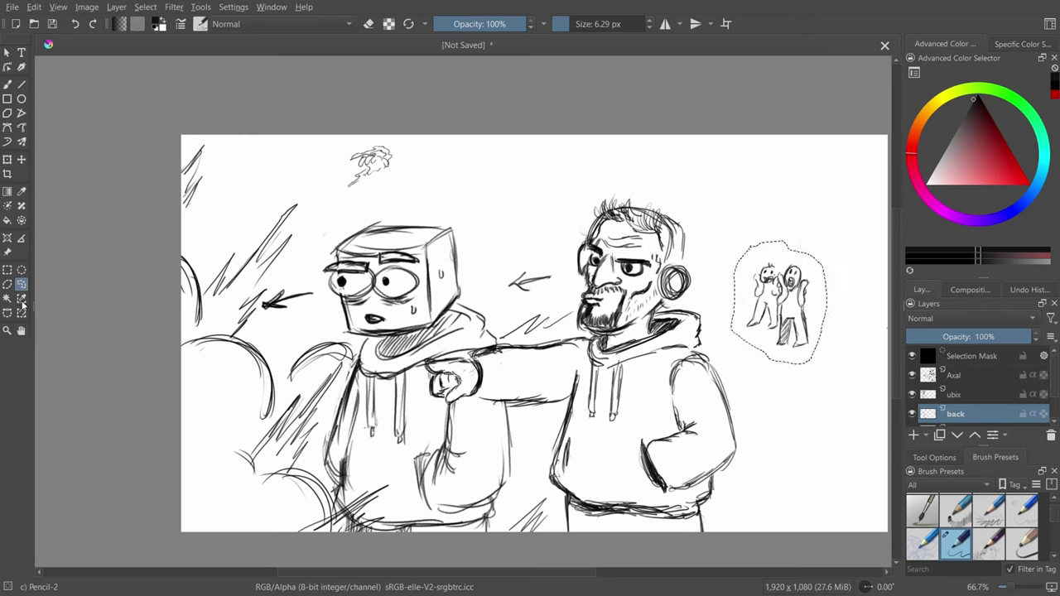
{"action": "key", "text": "b"}
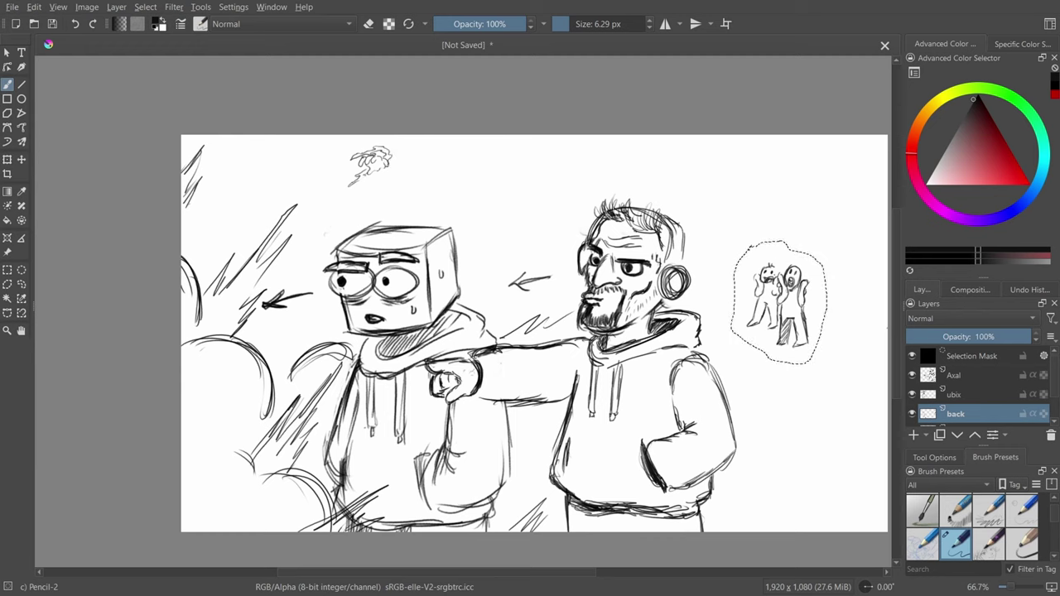
{"action": "left_click", "coordinate": [145, 7]}
{"action": "left_click", "coordinate": [210, 36]}
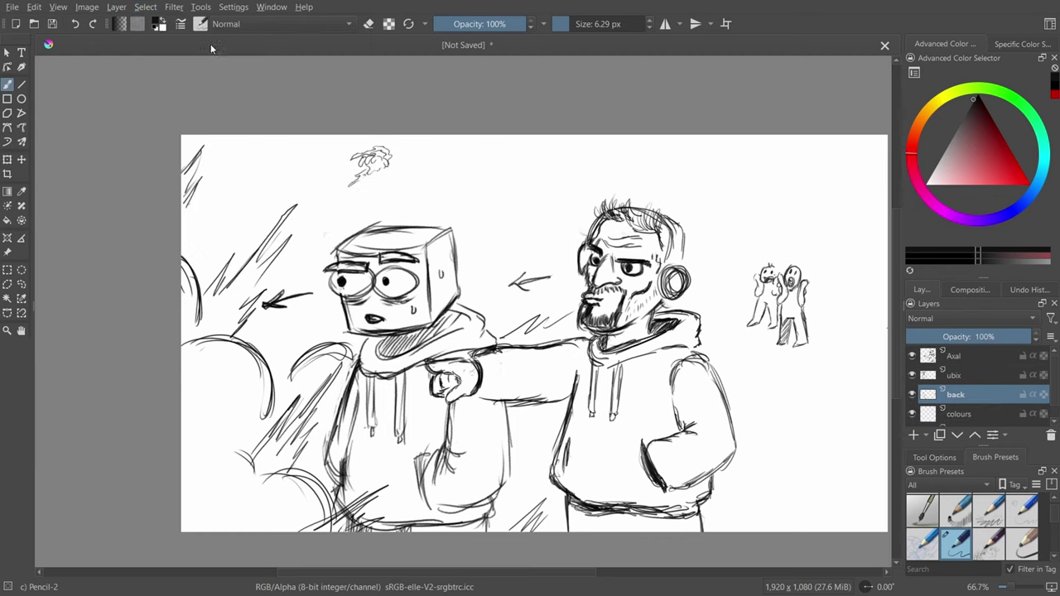
{"action": "left_click", "coordinate": [146, 7]}
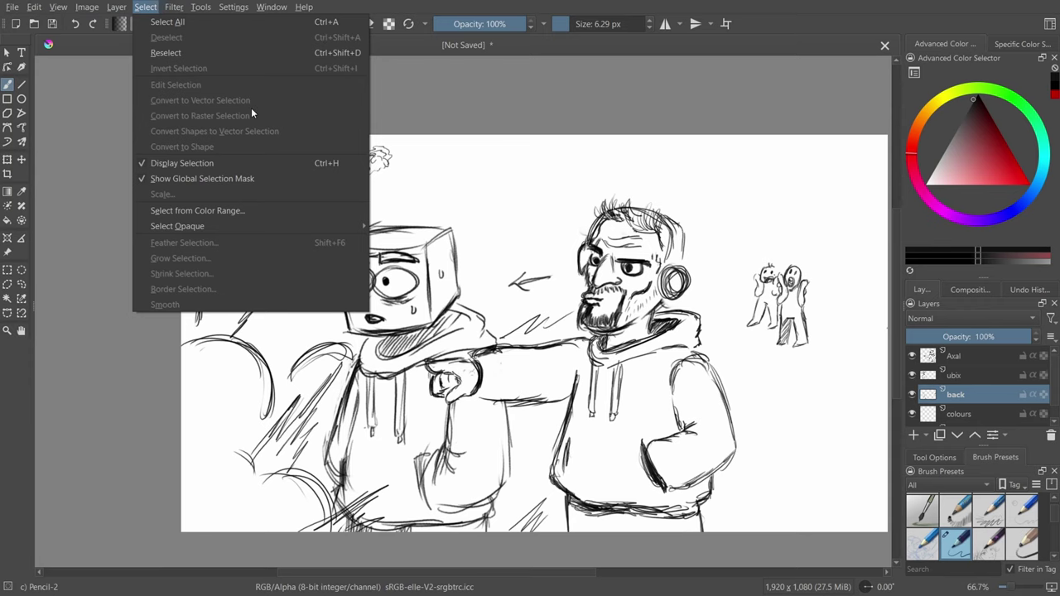
{"action": "key", "text": "Escape"}
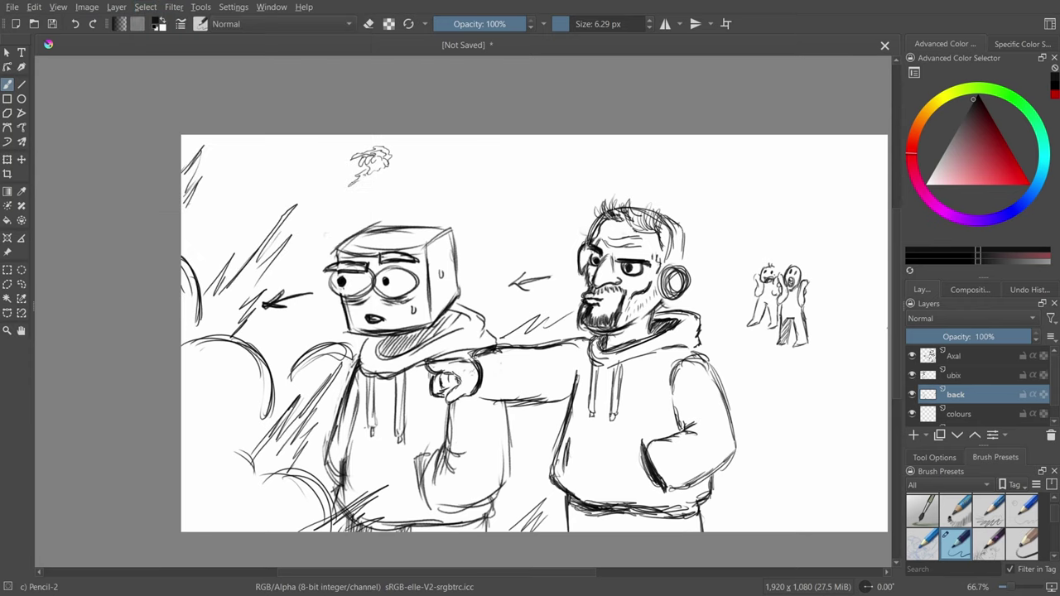
{"action": "key", "text": "ctrl+plus"}
{"action": "key", "text": "ctrl+minus"}
{"action": "key", "text": "ctrl+minus"}
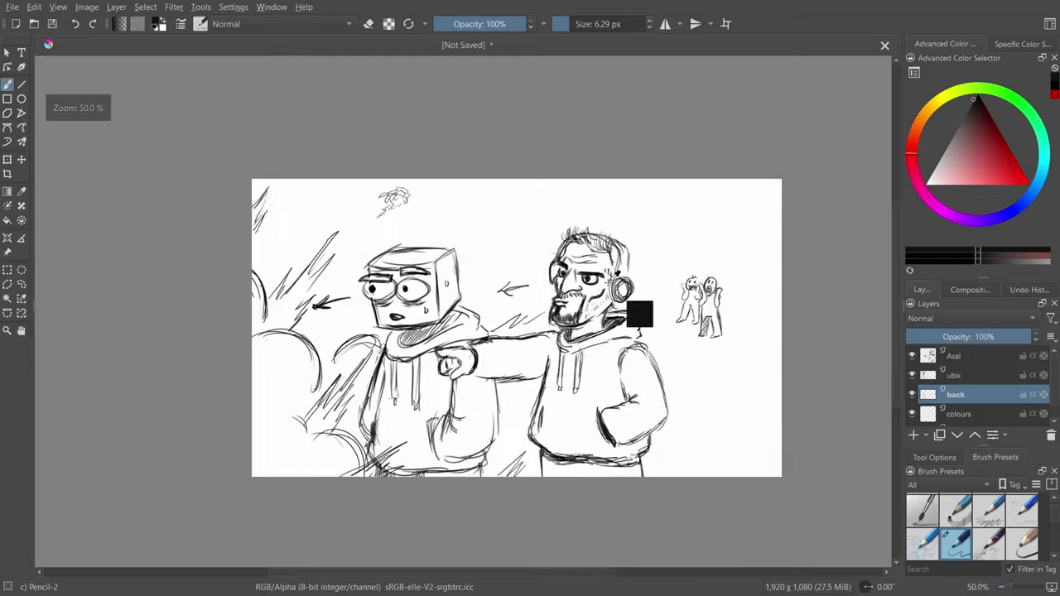
{"action": "key", "text": "ctrl+plus"}
{"action": "key", "text": "ctrl+minus"}
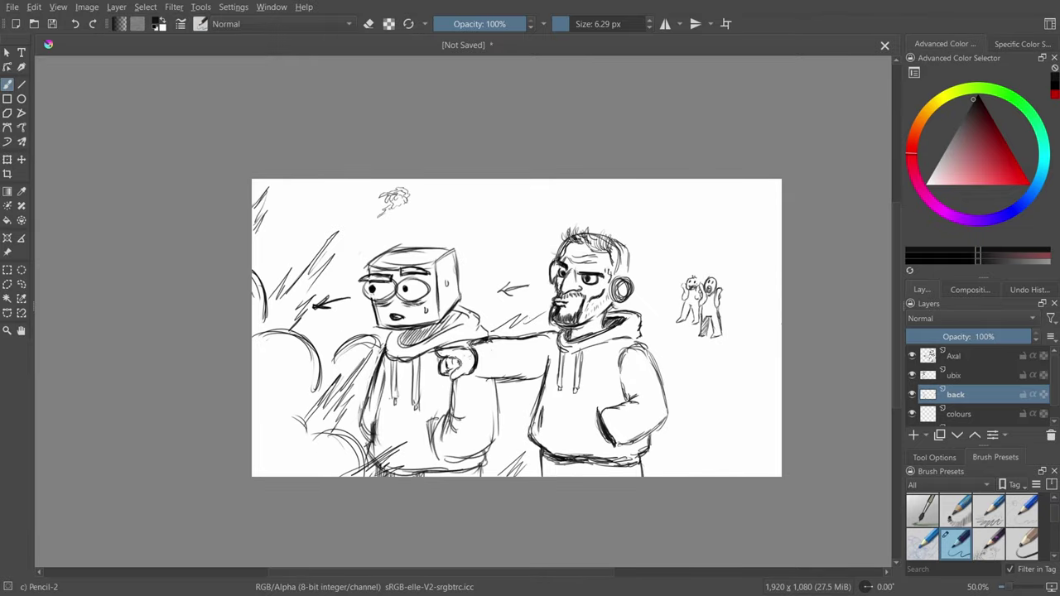
{"action": "key", "text": "ctrl+plus"}
{"action": "key", "text": "ctrl+plus"}
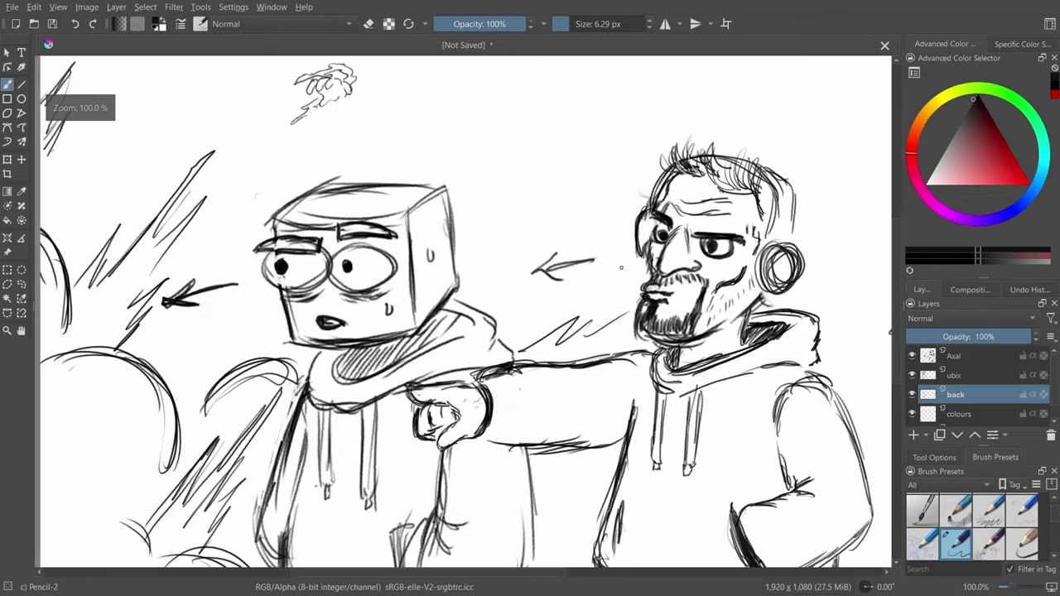
On the Axal layer, add a short curved line at the inner corner of the bearded character's eye, beside the nose.
{"action": "left_click", "coordinate": [974, 362]}
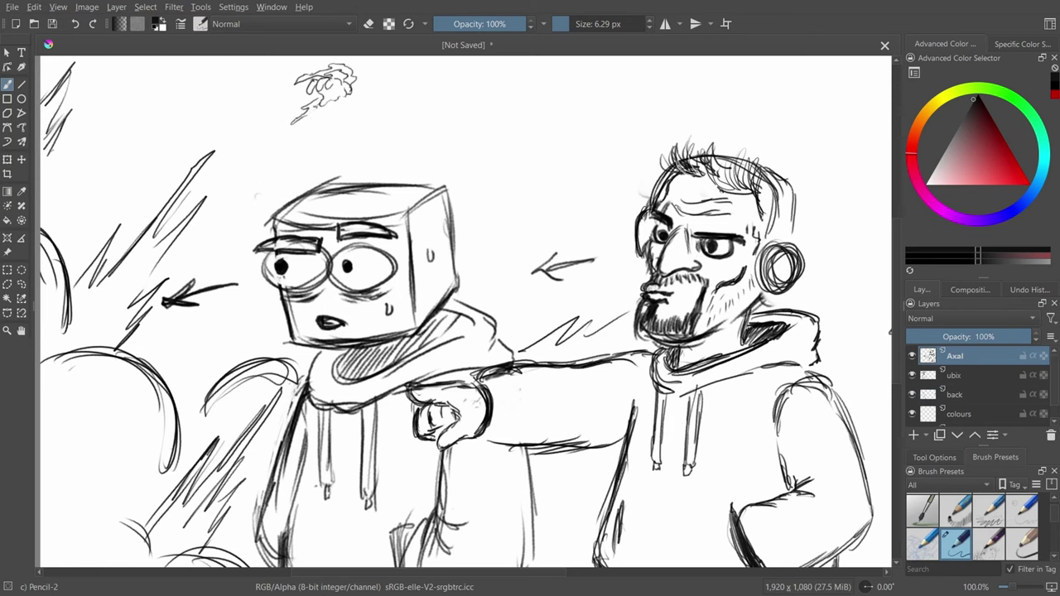
{"action": "left_click_drag", "start_coordinate": [700, 240], "coordinate": [704, 255]}
{"action": "key", "text": "minus"}
{"action": "key", "text": "minus"}
{"action": "key", "text": "plus"}
{"action": "key", "text": "plus"}
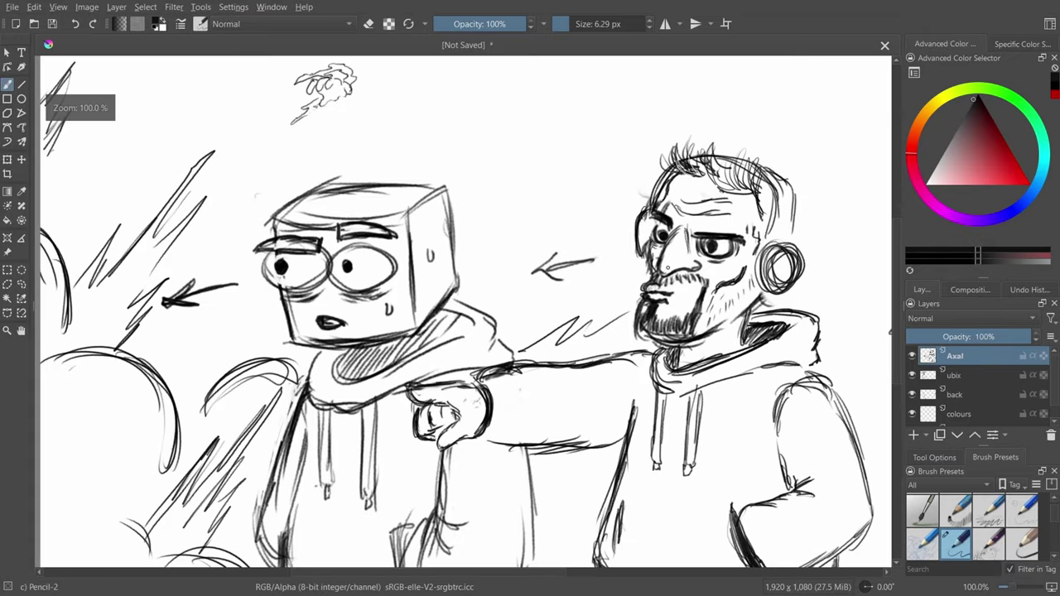
{"action": "key", "text": "minus"}
{"action": "key", "text": "plus"}
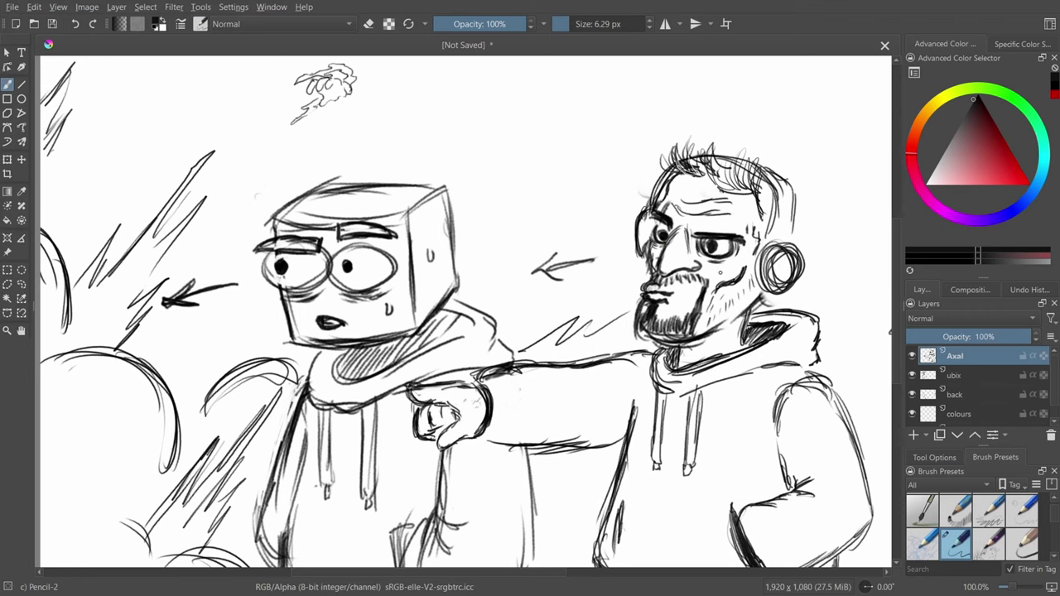
{"action": "key", "text": "minus"}
{"action": "key", "text": "minus"}
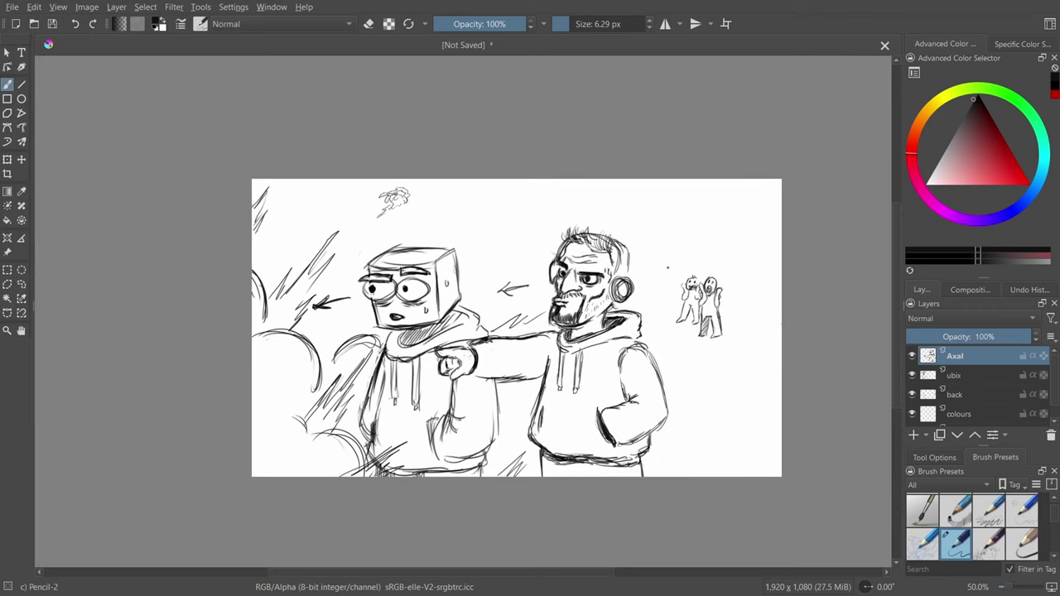
{"action": "key", "text": "plus"}
{"action": "key", "text": "plus"}
{"action": "key", "text": "minus"}
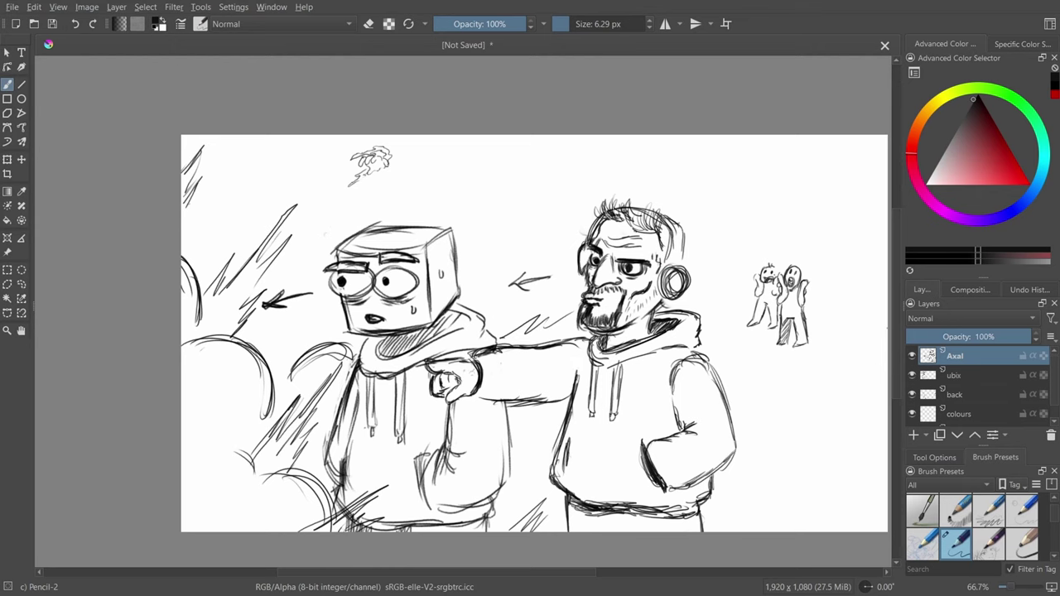
Make the colours layer active and choose a pale orange-beige skin tone as the brush colour.
{"action": "left_click_drag", "start_coordinate": [476, 349], "coordinate": [387, 305]}
{"action": "left_click", "coordinate": [952, 396]}
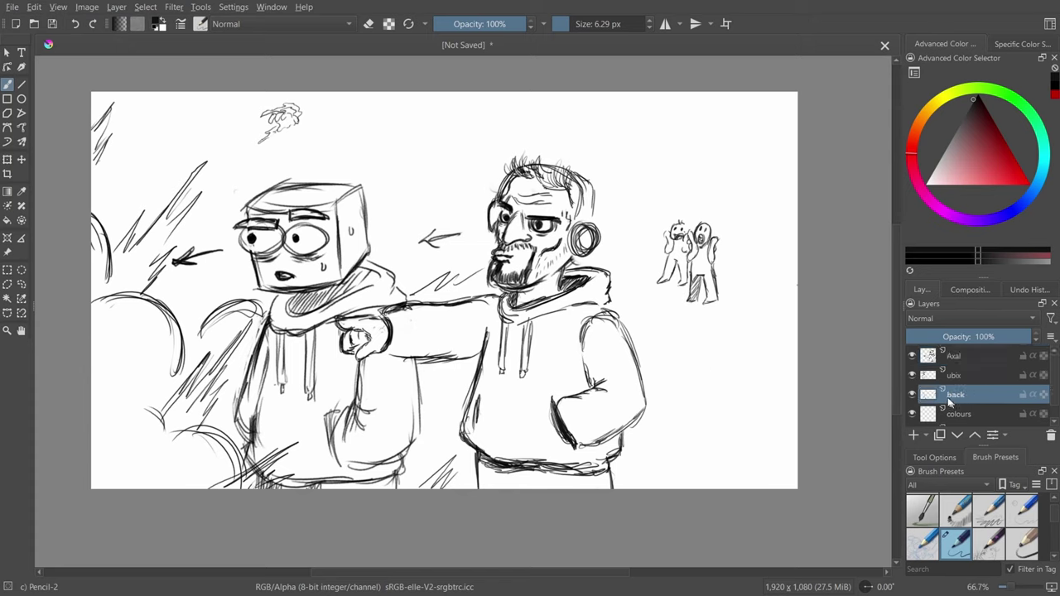
{"action": "left_click", "coordinate": [956, 419]}
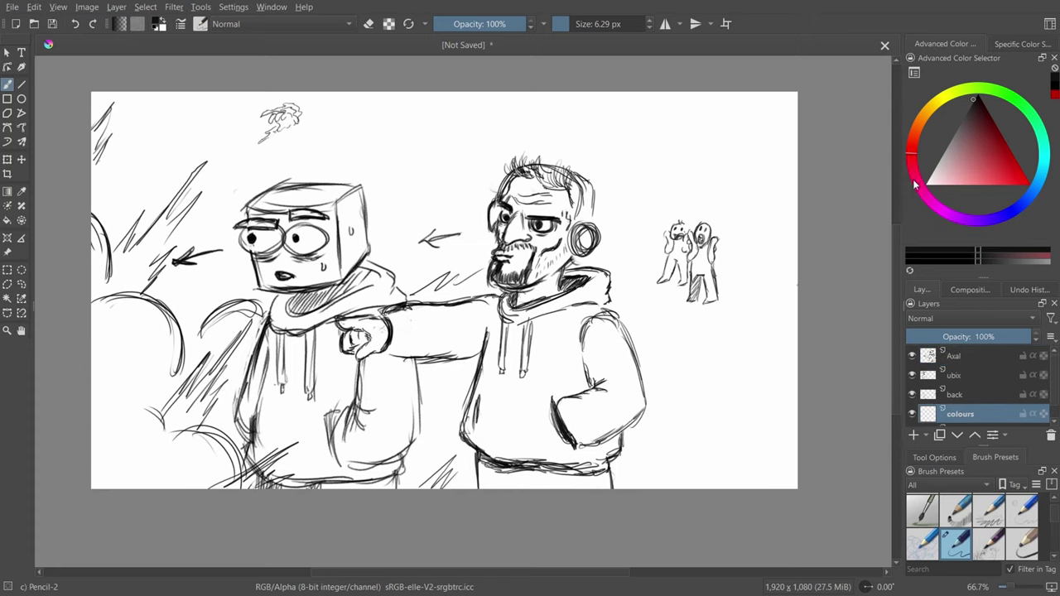
{"action": "left_click_drag", "start_coordinate": [916, 170], "coordinate": [935, 123]}
{"action": "mouse_move", "coordinate": [967, 164]}
{"action": "left_mouse_down"}
{"action": "mouse_move", "coordinate": [958, 168]}
{"action": "mouse_move", "coordinate": [960, 152]}
{"action": "left_mouse_up"}
{"action": "left_click", "coordinate": [940, 99]}
{"action": "left_click", "coordinate": [967, 158]}
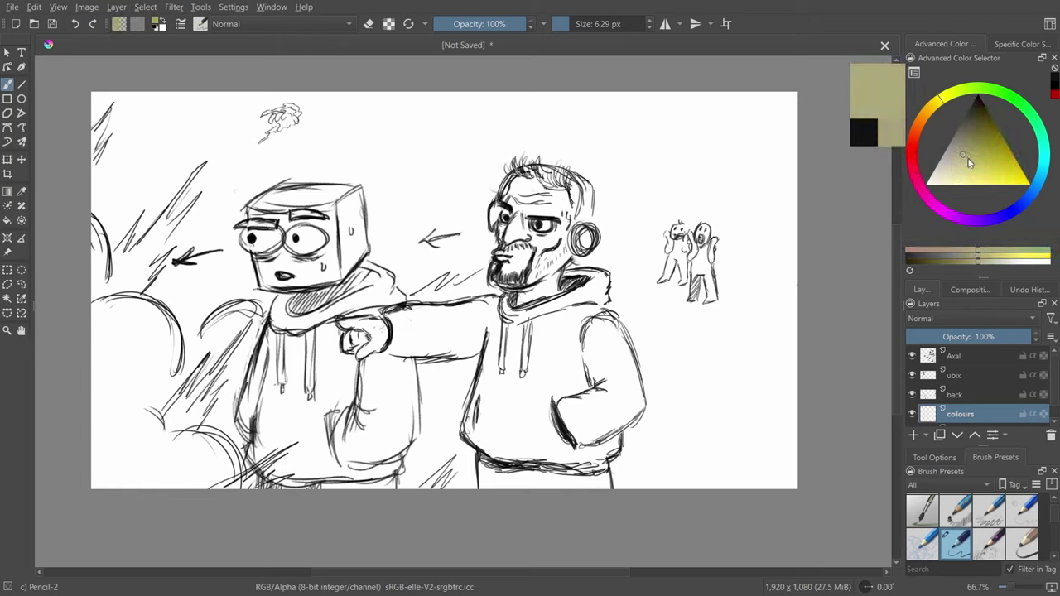
{"action": "left_click", "coordinate": [947, 97]}
{"action": "left_click", "coordinate": [968, 160]}
{"action": "left_click_drag", "start_coordinate": [947, 96], "coordinate": [931, 118]}
{"action": "left_click_drag", "start_coordinate": [965, 158], "coordinate": [959, 179]}
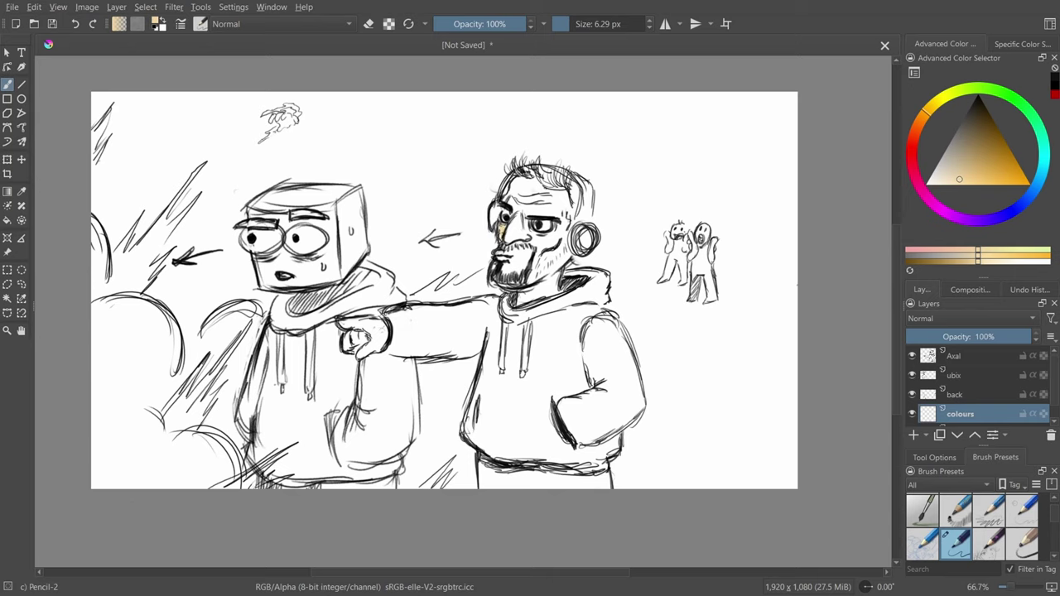
Paint a small patch of the skin tone beside the bearded character's nose, just below the eye.
{"action": "left_click_drag", "start_coordinate": [501, 230], "coordinate": [500, 238]}
{"action": "key", "text": "1"}
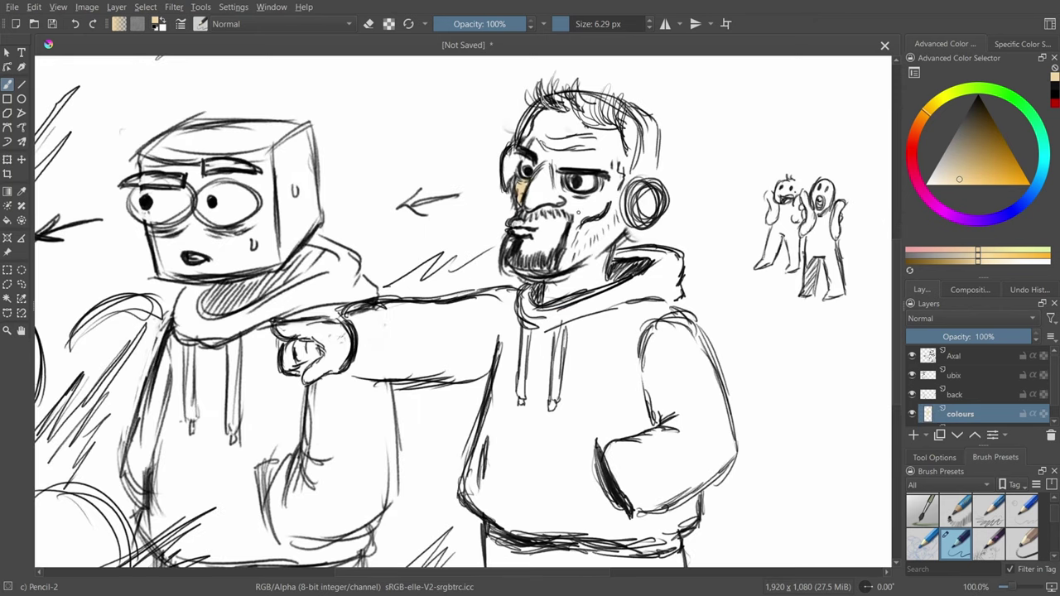
{"action": "left_click_drag", "start_coordinate": [914, 163], "coordinate": [911, 142]}
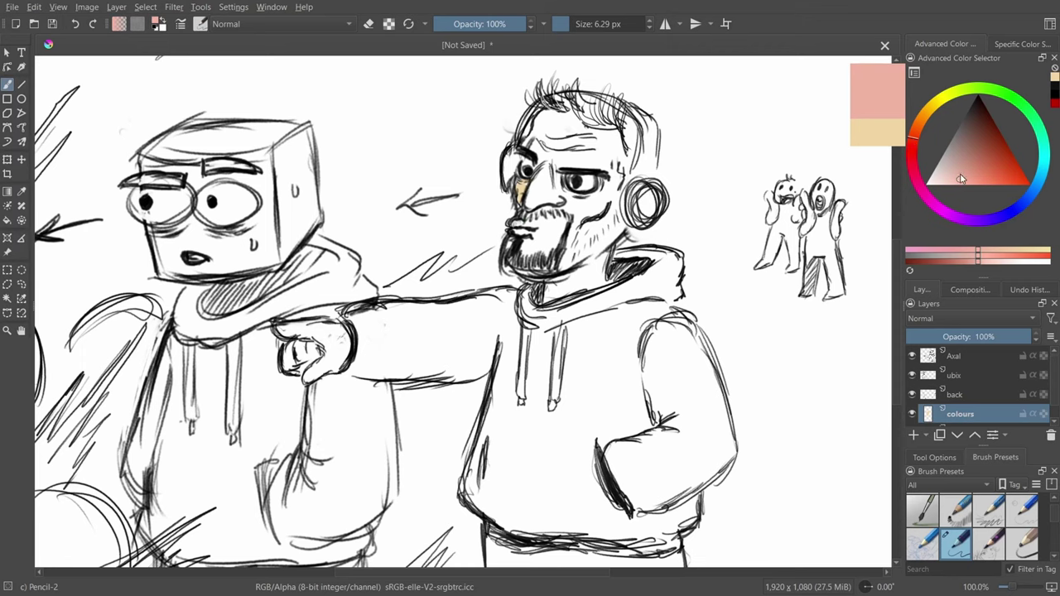
{"action": "mouse_move", "coordinate": [960, 179]}
{"action": "left_mouse_down"}
{"action": "mouse_move", "coordinate": [986, 153]}
{"action": "mouse_move", "coordinate": [979, 164]}
{"action": "mouse_move", "coordinate": [997, 159]}
{"action": "left_mouse_up"}
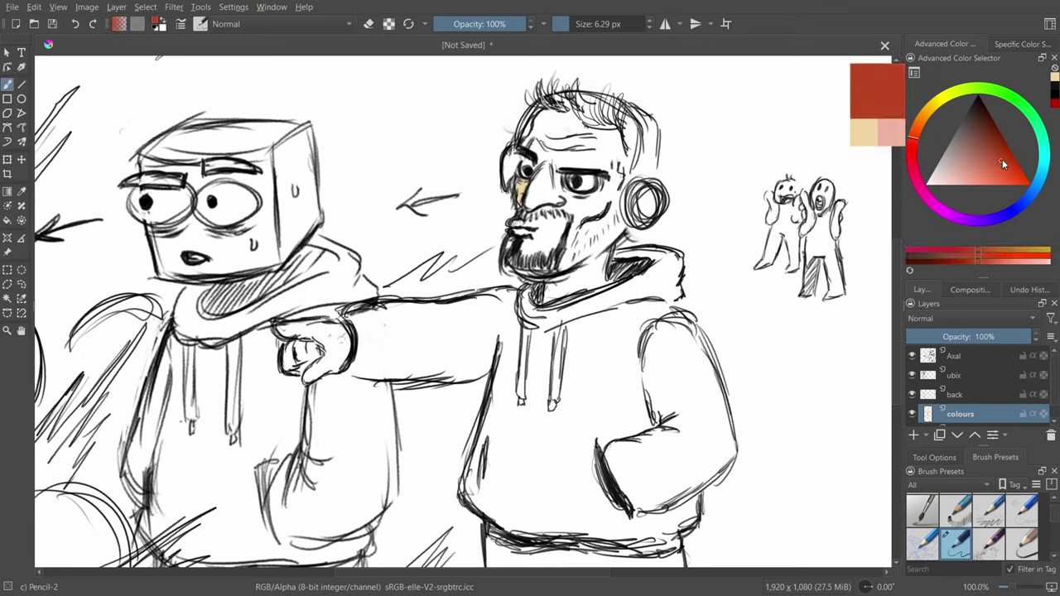
{"action": "mouse_move", "coordinate": [917, 161]}
{"action": "left_mouse_down"}
{"action": "mouse_move", "coordinate": [918, 187]}
{"action": "mouse_move", "coordinate": [913, 168]}
{"action": "left_mouse_up"}
{"action": "left_click", "coordinate": [992, 151]}
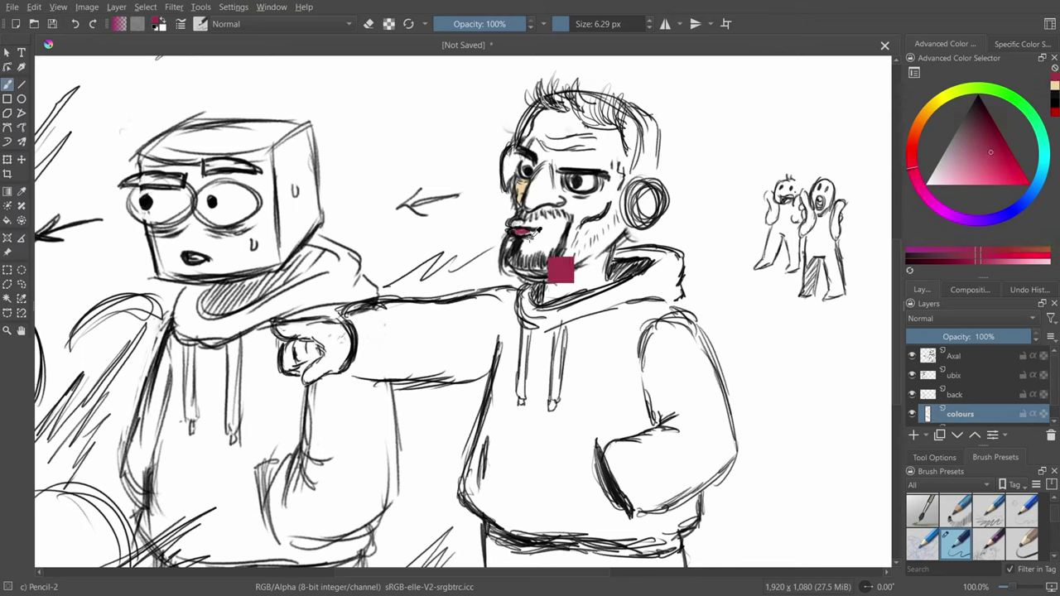
{"action": "key", "text": "ctrl+z"}
{"action": "left_click_drag", "start_coordinate": [984, 144], "coordinate": [977, 141]}
{"action": "left_click_drag", "start_coordinate": [906, 161], "coordinate": [904, 161]}
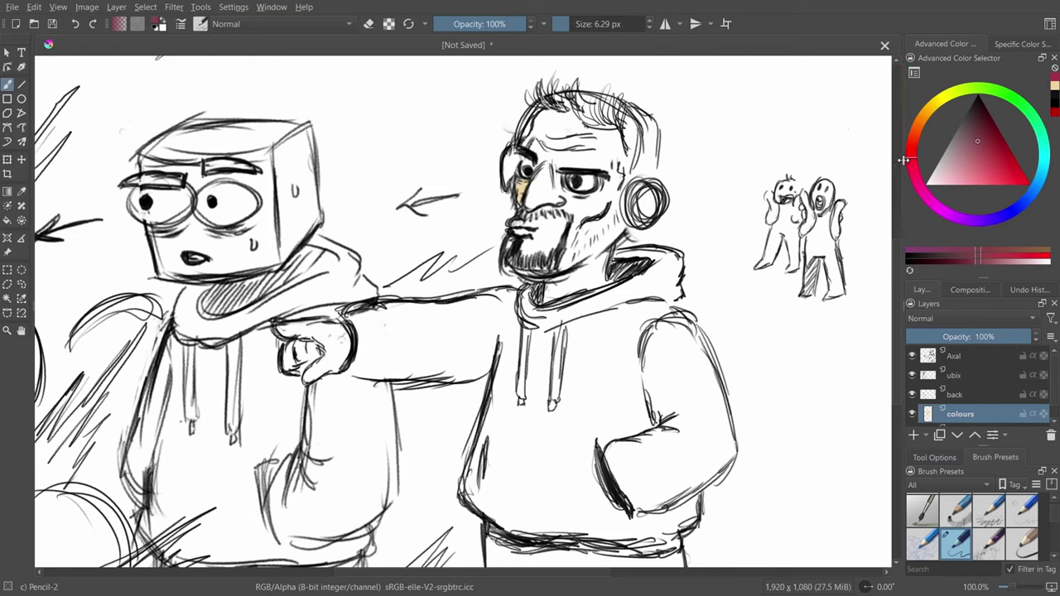
{"action": "left_click", "coordinate": [968, 144]}
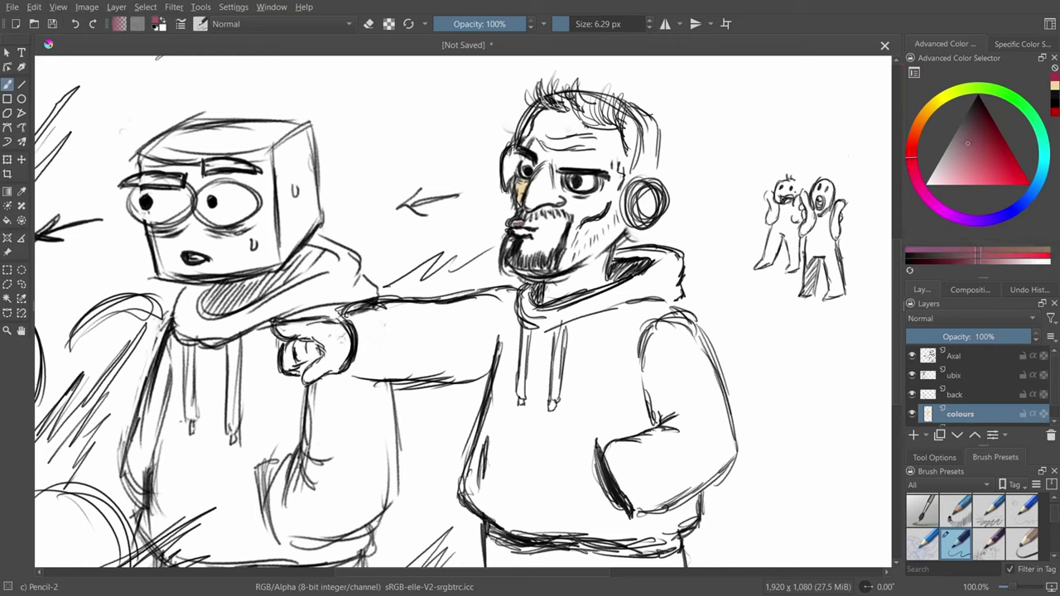
{"action": "key", "text": "ctrl+z"}
Shift the brush colour's hue towards orange-red and switch to the Basic-2 Opacity brush preset.
{"action": "left_click_drag", "start_coordinate": [911, 149], "coordinate": [911, 138]}
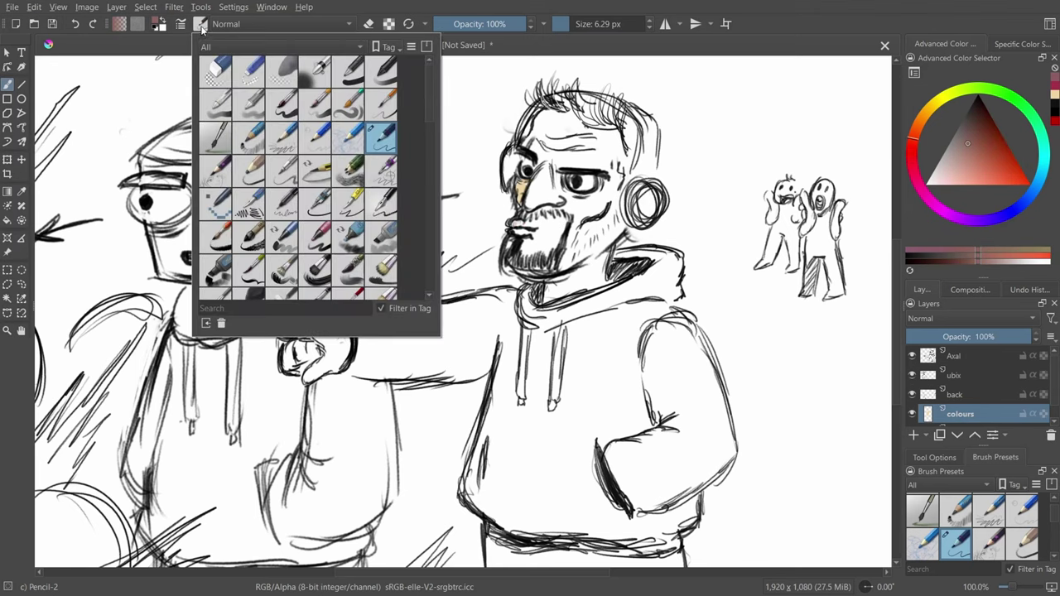
{"action": "left_click", "coordinate": [200, 23]}
{"action": "left_click", "coordinate": [317, 72]}
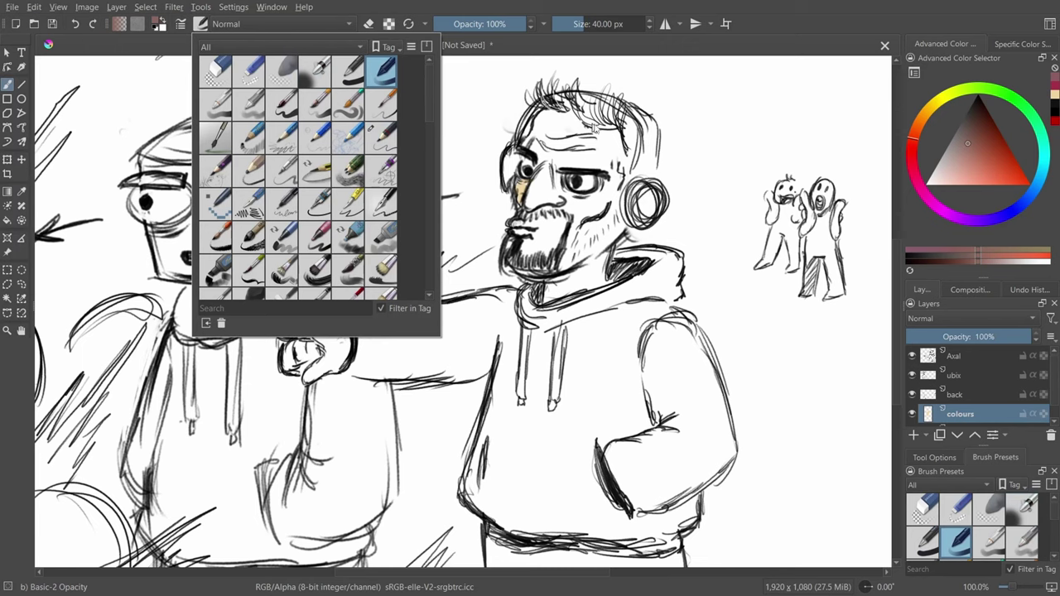
{"action": "left_click_drag", "start_coordinate": [528, 228], "coordinate": [521, 228]}
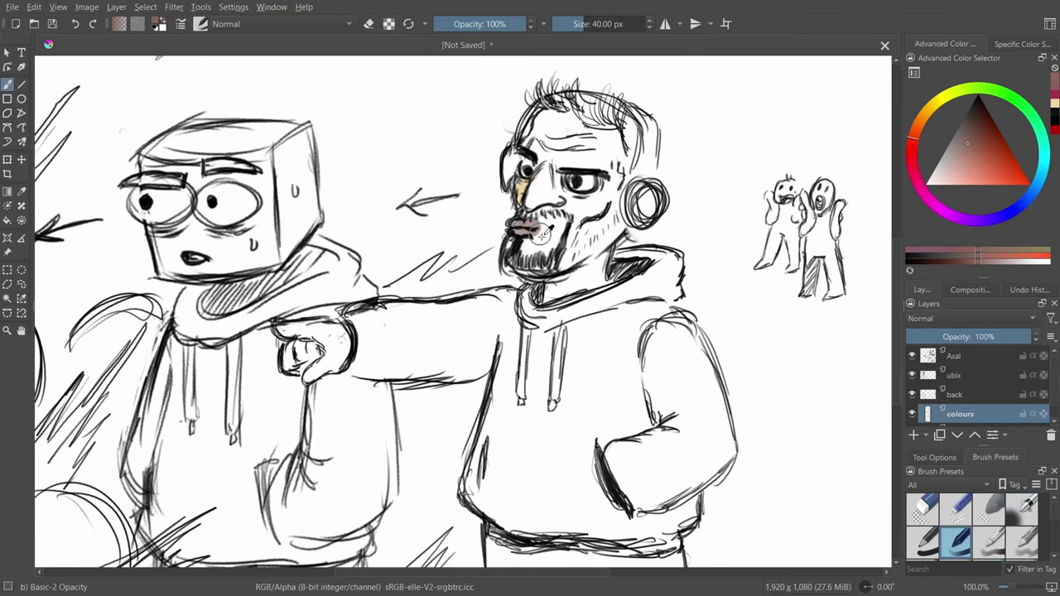
{"action": "key", "text": "ctrl+z"}
{"action": "key", "text": "ctrl+z"}
Set the brush size to 14.55 px, choose a lighter muted reddish-pink and paint the bearded character's lips.
{"action": "left_click", "coordinate": [572, 28]}
{"action": "left_click", "coordinate": [570, 27]}
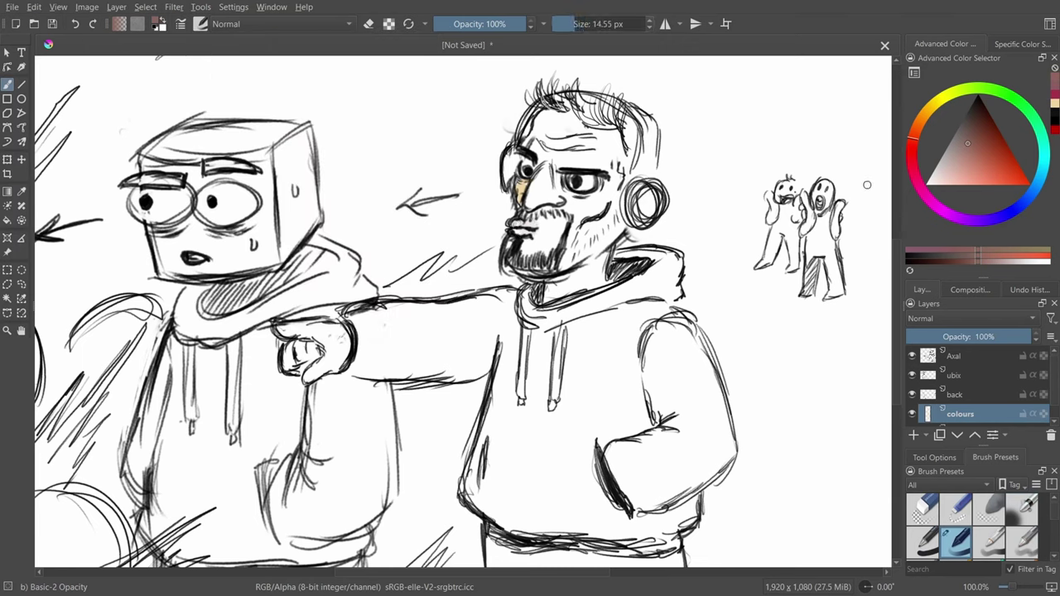
{"action": "left_click", "coordinate": [960, 151]}
{"action": "mouse_move", "coordinate": [522, 221]}
{"action": "left_mouse_down"}
{"action": "mouse_move", "coordinate": [512, 240]}
{"action": "mouse_move", "coordinate": [535, 225]}
{"action": "mouse_move", "coordinate": [515, 224]}
{"action": "mouse_move", "coordinate": [533, 229]}
{"action": "left_mouse_up"}
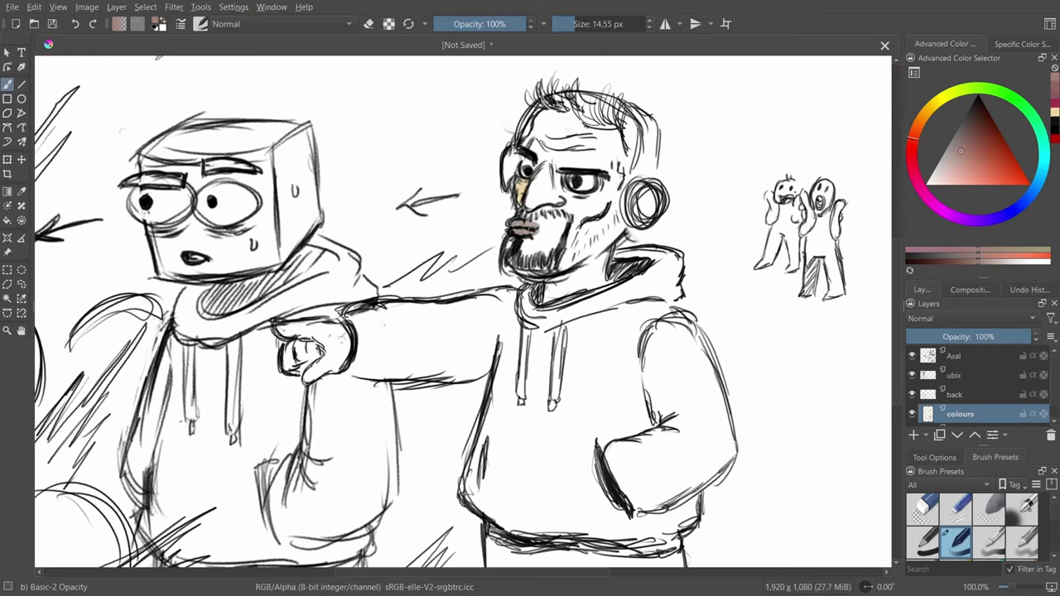
Sample the skin tone beside the bearded character's nose and paint his whole face with it, from forehead to beard.
{"action": "key", "text": "i"}
{"action": "left_click", "coordinate": [522, 23]}
{"action": "left_click", "coordinate": [22, 192]}
{"action": "left_click", "coordinate": [526, 178]}
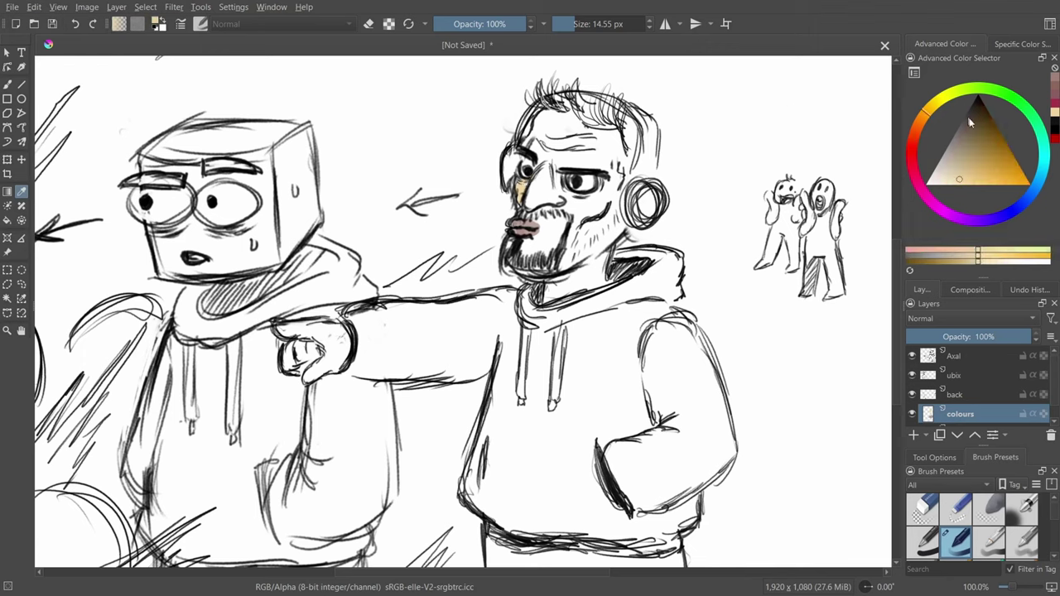
{"action": "key", "text": "b"}
{"action": "key", "text": "e"}
{"action": "key", "text": "e"}
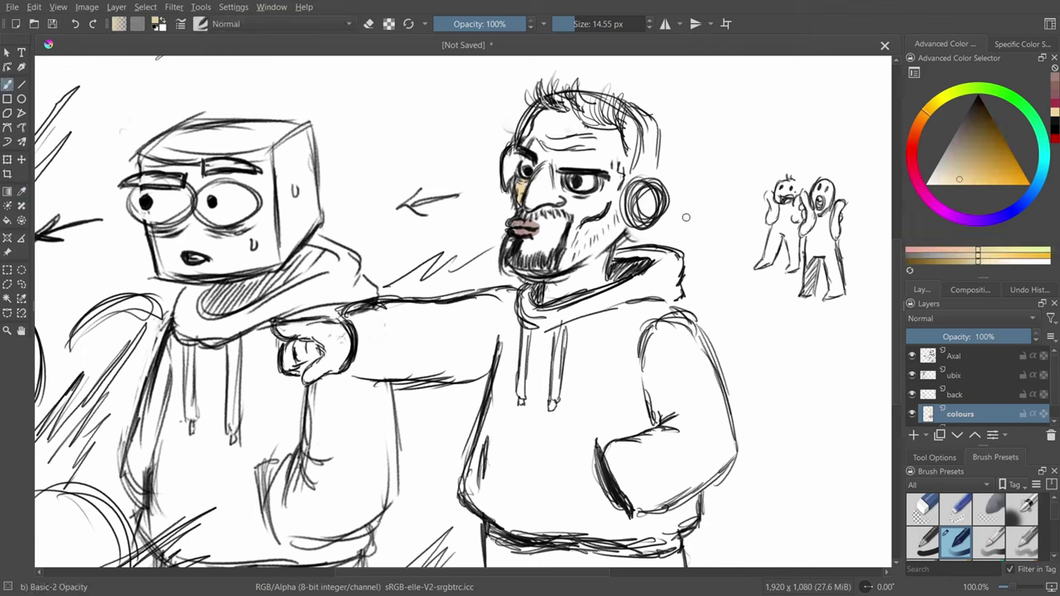
{"action": "mouse_move", "coordinate": [544, 169]}
{"action": "left_mouse_down"}
{"action": "mouse_move", "coordinate": [528, 204]}
{"action": "mouse_move", "coordinate": [558, 201]}
{"action": "mouse_move", "coordinate": [543, 158]}
{"action": "mouse_move", "coordinate": [544, 114]}
{"action": "mouse_move", "coordinate": [574, 125]}
{"action": "mouse_move", "coordinate": [544, 134]}
{"action": "mouse_move", "coordinate": [569, 122]}
{"action": "mouse_move", "coordinate": [555, 153]}
{"action": "mouse_move", "coordinate": [560, 142]}
{"action": "mouse_move", "coordinate": [580, 166]}
{"action": "mouse_move", "coordinate": [592, 160]}
{"action": "mouse_move", "coordinate": [615, 176]}
{"action": "mouse_move", "coordinate": [615, 133]}
{"action": "mouse_move", "coordinate": [583, 130]}
{"action": "mouse_move", "coordinate": [572, 153]}
{"action": "mouse_move", "coordinate": [607, 144]}
{"action": "left_mouse_up"}
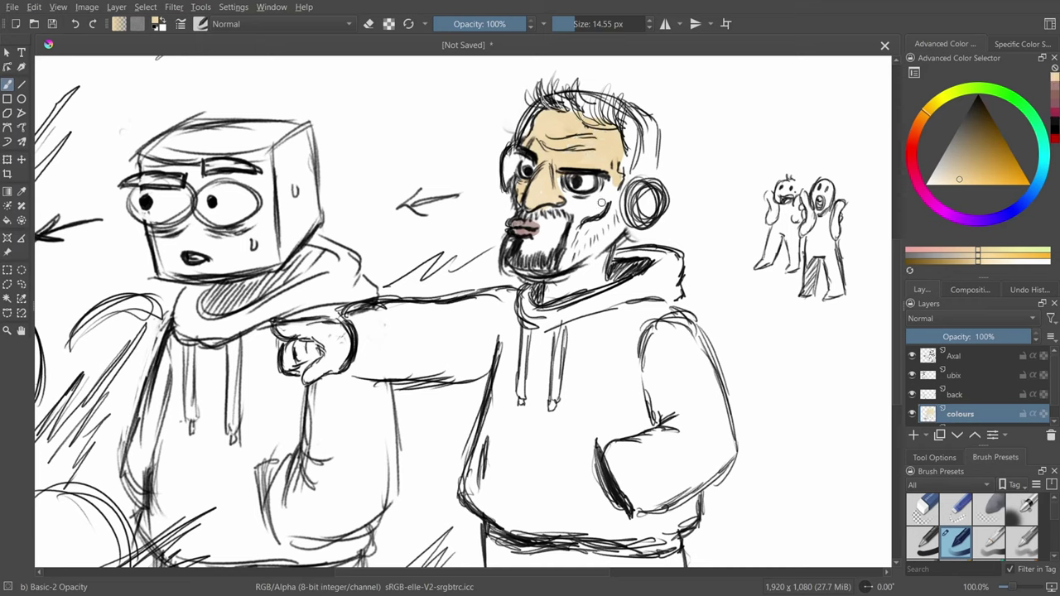
{"action": "mouse_move", "coordinate": [581, 198]}
{"action": "left_mouse_down"}
{"action": "mouse_move", "coordinate": [613, 178]}
{"action": "mouse_move", "coordinate": [608, 209]}
{"action": "mouse_move", "coordinate": [619, 205]}
{"action": "mouse_move", "coordinate": [615, 226]}
{"action": "mouse_move", "coordinate": [625, 223]}
{"action": "mouse_move", "coordinate": [616, 193]}
{"action": "mouse_move", "coordinate": [624, 222]}
{"action": "mouse_move", "coordinate": [619, 200]}
{"action": "mouse_move", "coordinate": [610, 241]}
{"action": "mouse_move", "coordinate": [617, 233]}
{"action": "mouse_move", "coordinate": [583, 255]}
{"action": "mouse_move", "coordinate": [607, 222]}
{"action": "mouse_move", "coordinate": [567, 245]}
{"action": "mouse_move", "coordinate": [598, 211]}
{"action": "mouse_move", "coordinate": [555, 203]}
{"action": "mouse_move", "coordinate": [541, 220]}
{"action": "mouse_move", "coordinate": [548, 228]}
{"action": "mouse_move", "coordinate": [514, 245]}
{"action": "mouse_move", "coordinate": [535, 241]}
{"action": "mouse_move", "coordinate": [516, 259]}
{"action": "mouse_move", "coordinate": [572, 249]}
{"action": "mouse_move", "coordinate": [561, 270]}
{"action": "mouse_move", "coordinate": [585, 250]}
{"action": "mouse_move", "coordinate": [546, 225]}
{"action": "left_mouse_up"}
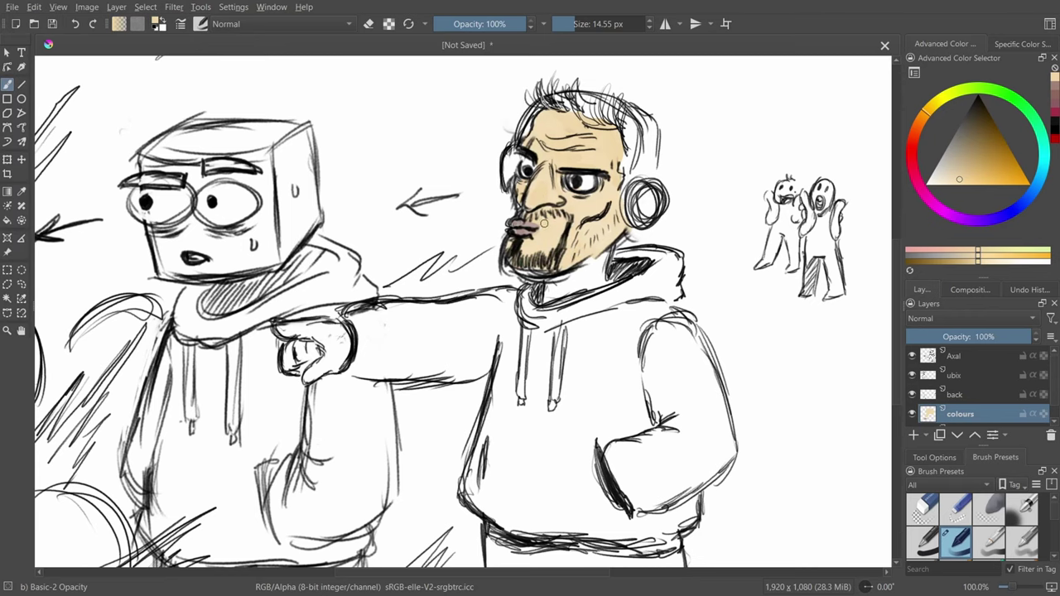
Set the brush colour to black and switch back to the Pencil-2 brush preset.
{"action": "key", "text": "minus"}
{"action": "left_click_drag", "start_coordinate": [985, 130], "coordinate": [978, 98]}
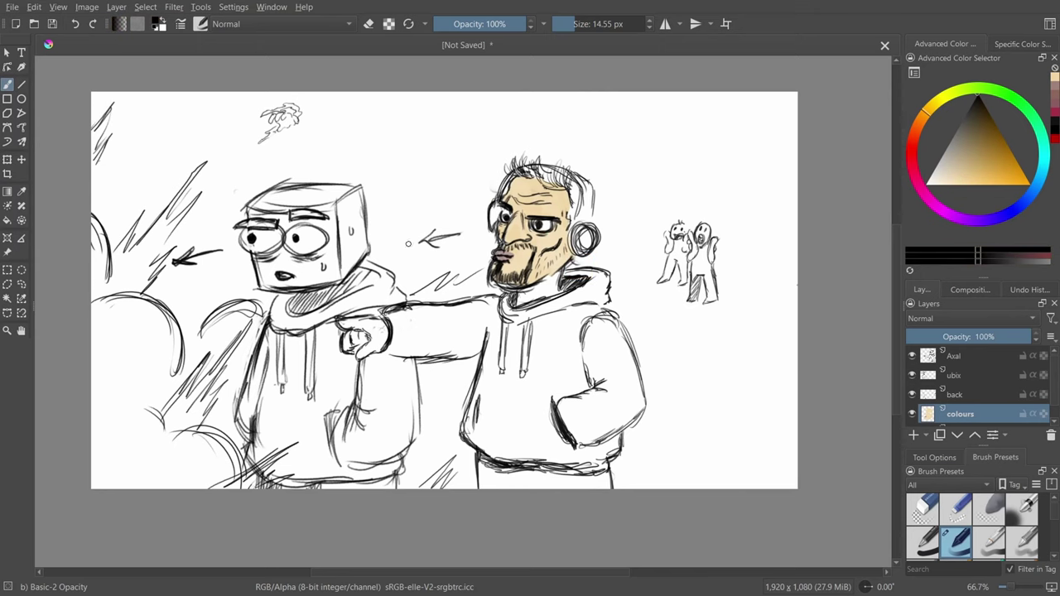
{"action": "left_click", "coordinate": [201, 23]}
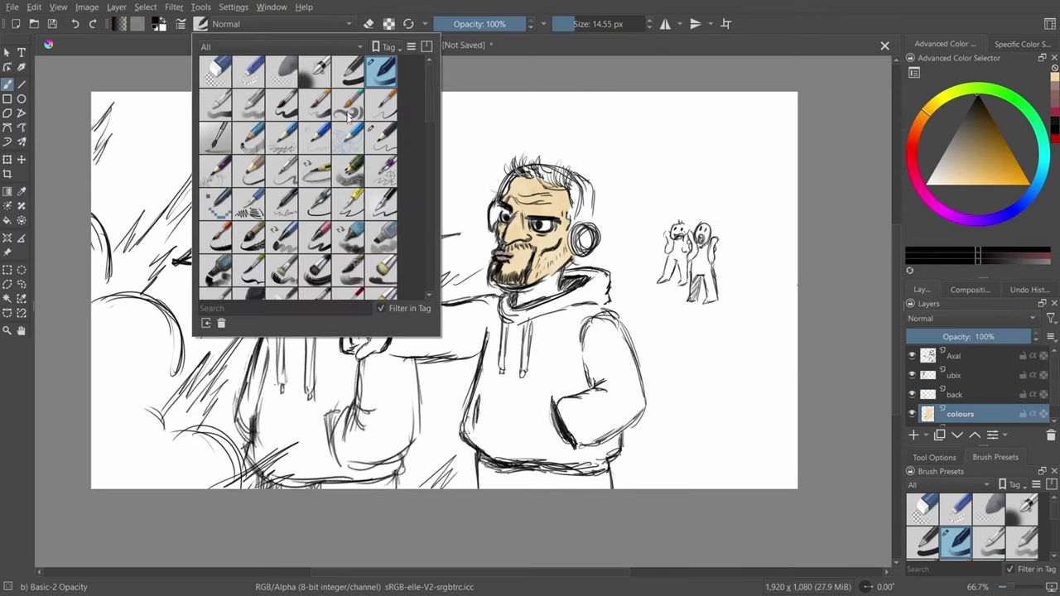
{"action": "left_click", "coordinate": [390, 132]}
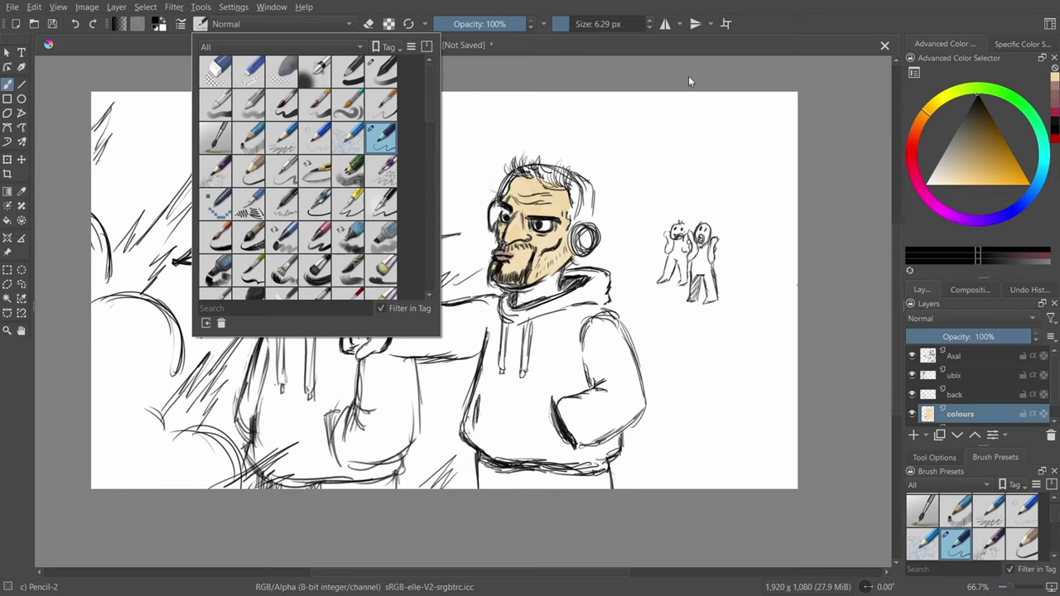
{"action": "left_click_drag", "start_coordinate": [653, 110], "coordinate": [642, 180]}
{"action": "left_click_drag", "start_coordinate": [621, 135], "coordinate": [682, 134]}
{"action": "key", "text": "ctrl+z"}
{"action": "left_click_drag", "start_coordinate": [656, 113], "coordinate": [657, 112]}
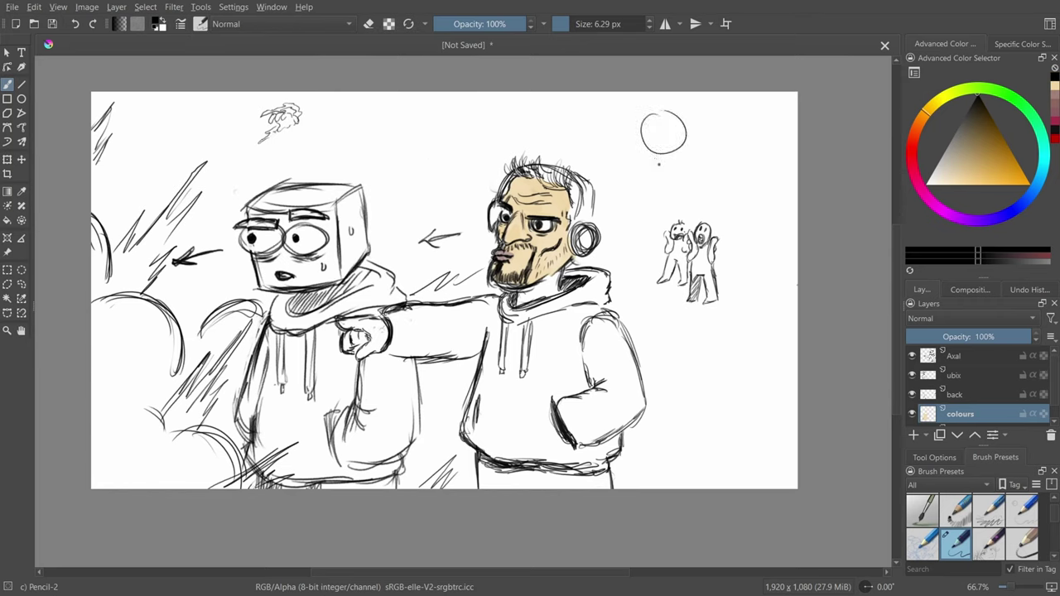
{"action": "mouse_move", "coordinate": [663, 154]}
{"action": "left_mouse_down"}
{"action": "mouse_move", "coordinate": [651, 202]}
{"action": "mouse_move", "coordinate": [640, 169]}
{"action": "left_mouse_up"}
{"action": "left_click_drag", "start_coordinate": [669, 157], "coordinate": [685, 178]}
{"action": "key", "text": "ctrl+z"}
{"action": "key", "text": "ctrl+z"}
{"action": "key", "text": "ctrl+z"}
{"action": "left_click_drag", "start_coordinate": [645, 98], "coordinate": [627, 105]}
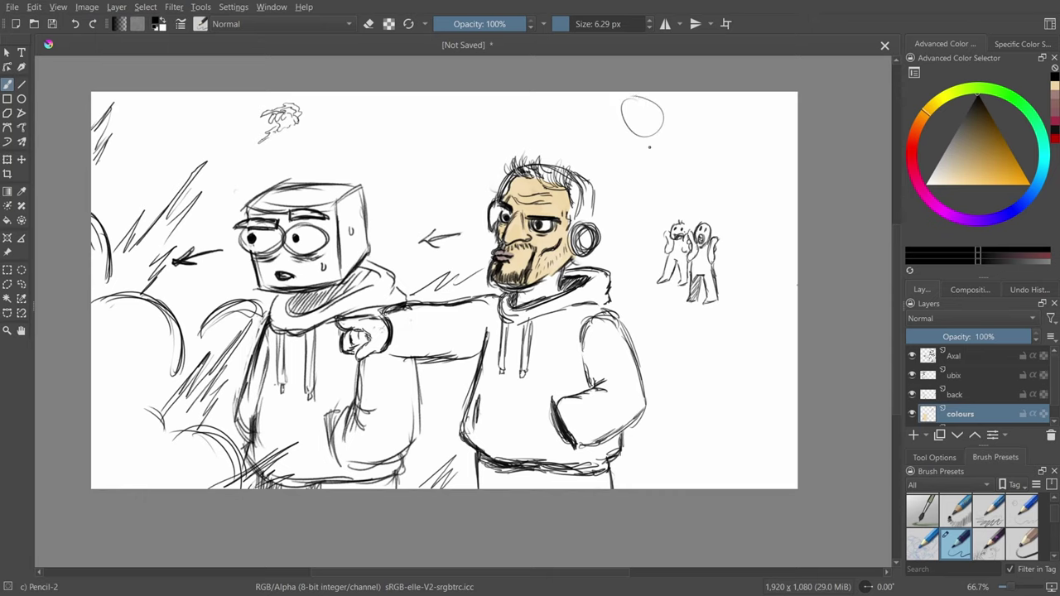
{"action": "left_click_drag", "start_coordinate": [648, 147], "coordinate": [616, 239]}
{"action": "left_click_drag", "start_coordinate": [626, 158], "coordinate": [689, 144]}
{"action": "mouse_move", "coordinate": [617, 236]}
{"action": "left_mouse_down"}
{"action": "mouse_move", "coordinate": [659, 217]}
{"action": "mouse_move", "coordinate": [636, 263]}
{"action": "mouse_move", "coordinate": [647, 322]}
{"action": "left_mouse_up"}
{"action": "key", "text": "ctrl+z"}
{"action": "mouse_move", "coordinate": [653, 245]}
{"action": "left_mouse_down"}
{"action": "mouse_move", "coordinate": [646, 317]}
{"action": "mouse_move", "coordinate": [675, 441]}
{"action": "left_mouse_up"}
{"action": "mouse_move", "coordinate": [687, 146]}
{"action": "left_mouse_down"}
{"action": "mouse_move", "coordinate": [706, 179]}
{"action": "mouse_move", "coordinate": [665, 224]}
{"action": "left_mouse_up"}
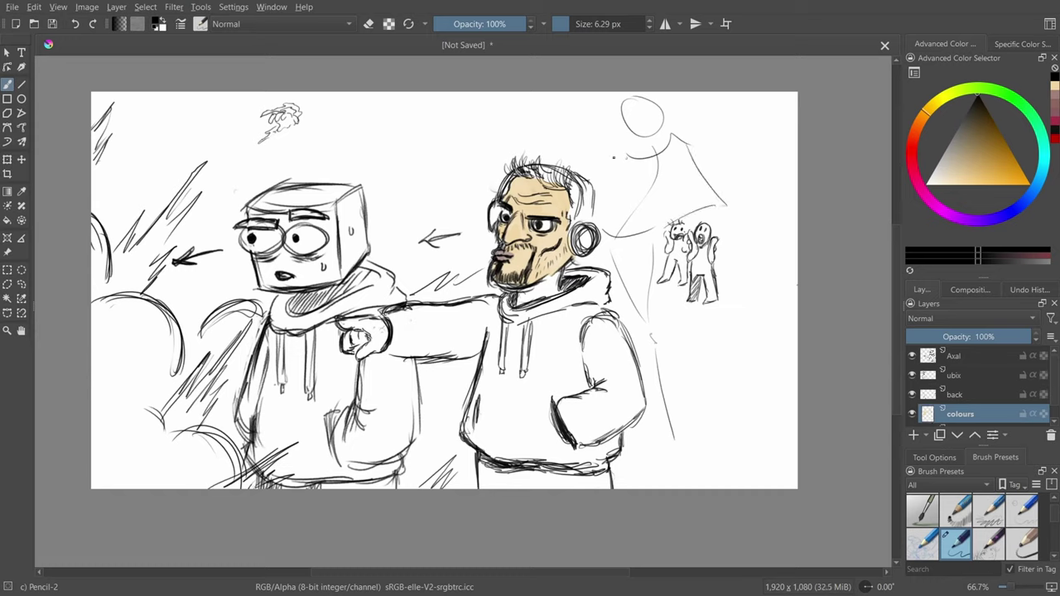
{"action": "mouse_move", "coordinate": [597, 177]}
{"action": "left_mouse_down"}
{"action": "mouse_move", "coordinate": [568, 143]}
{"action": "mouse_move", "coordinate": [543, 158]}
{"action": "left_mouse_up"}
{"action": "key", "text": "ctrl+z"}
{"action": "key", "text": "ctrl+z"}
{"action": "key", "text": "ctrl+z"}
{"action": "key", "text": "ctrl+z"}
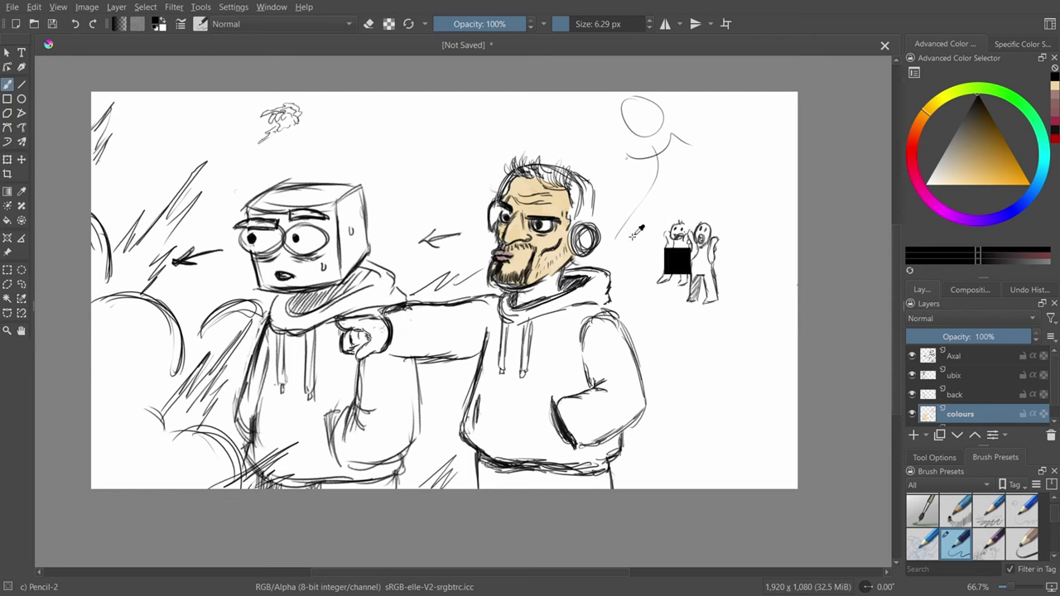
{"action": "key", "text": "ctrl+z"}
{"action": "key", "text": "ctrl+z"}
{"action": "key", "text": "ctrl+z"}
{"action": "key", "text": "ctrl+z"}
{"action": "key", "text": "ctrl+z"}
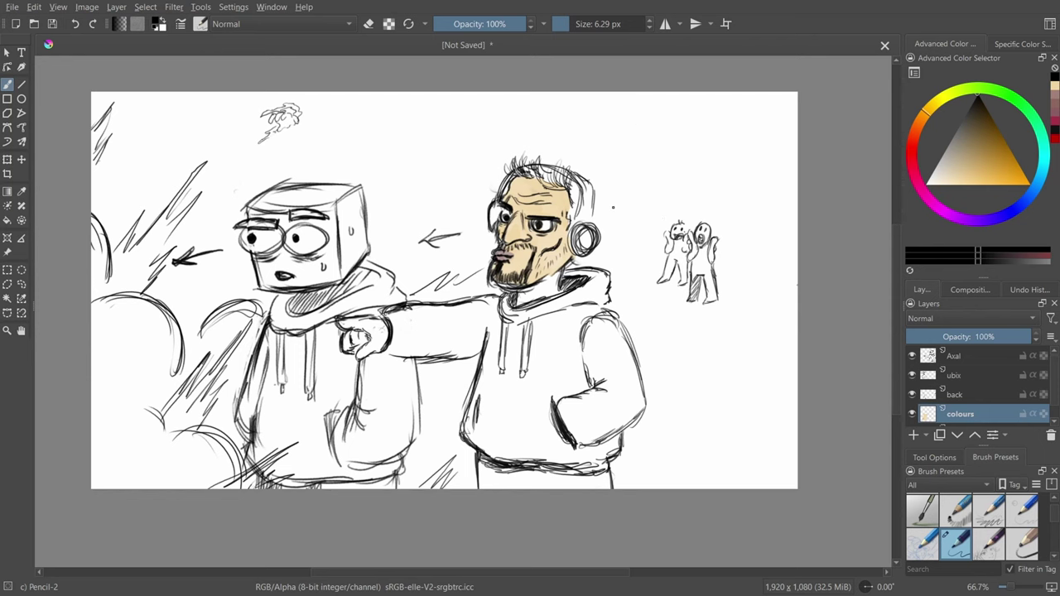
Sample a skin tone from the bearded character's face and fill his neck above the hoodie collar.
{"action": "key", "text": "1"}
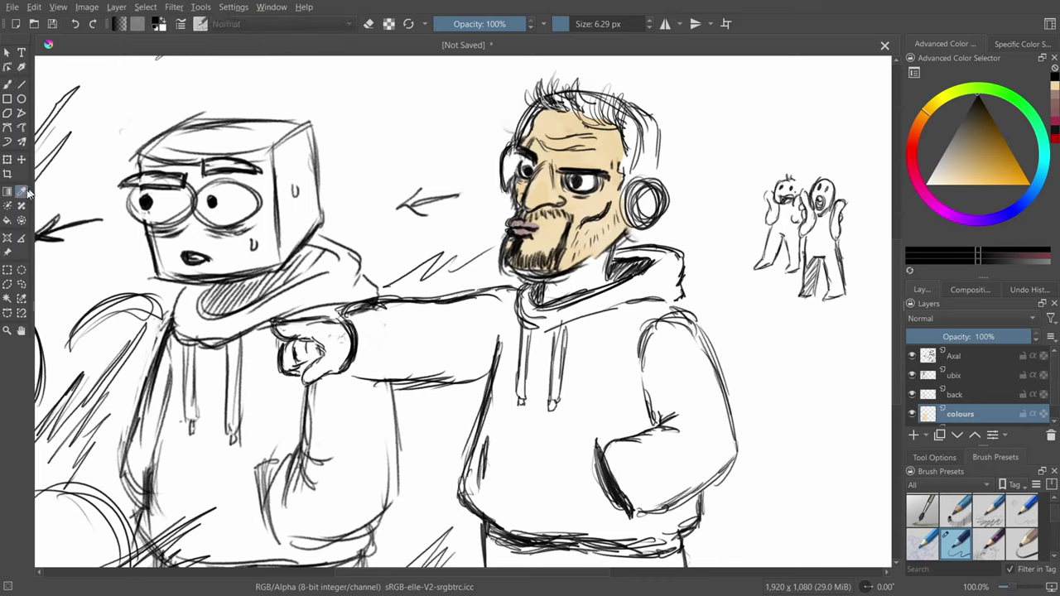
{"action": "left_click", "coordinate": [572, 243], "text": "ctrl"}
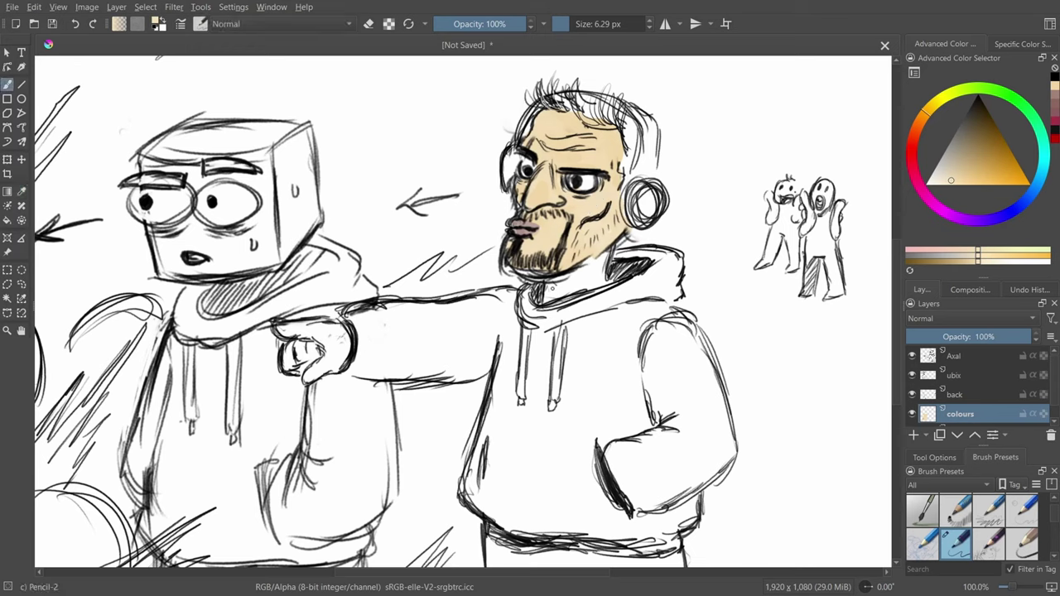
{"action": "mouse_move", "coordinate": [546, 300]}
{"action": "left_mouse_down"}
{"action": "mouse_move", "coordinate": [569, 269]}
{"action": "mouse_move", "coordinate": [573, 286]}
{"action": "mouse_move", "coordinate": [562, 284]}
{"action": "mouse_move", "coordinate": [582, 291]}
{"action": "mouse_move", "coordinate": [554, 294]}
{"action": "mouse_move", "coordinate": [600, 282]}
{"action": "left_mouse_up"}
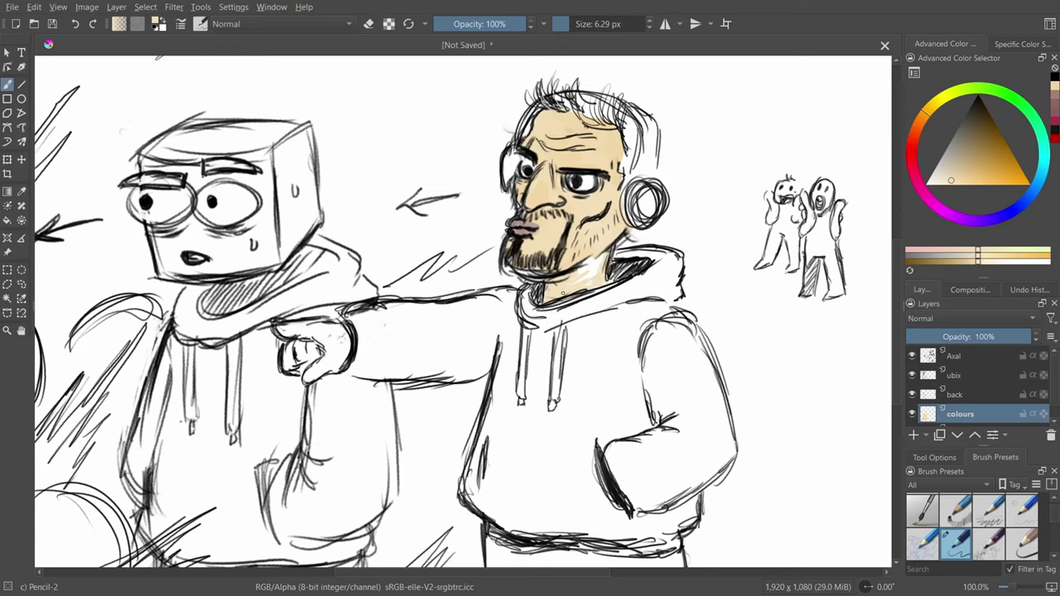
{"action": "left_click_drag", "start_coordinate": [598, 264], "coordinate": [588, 260]}
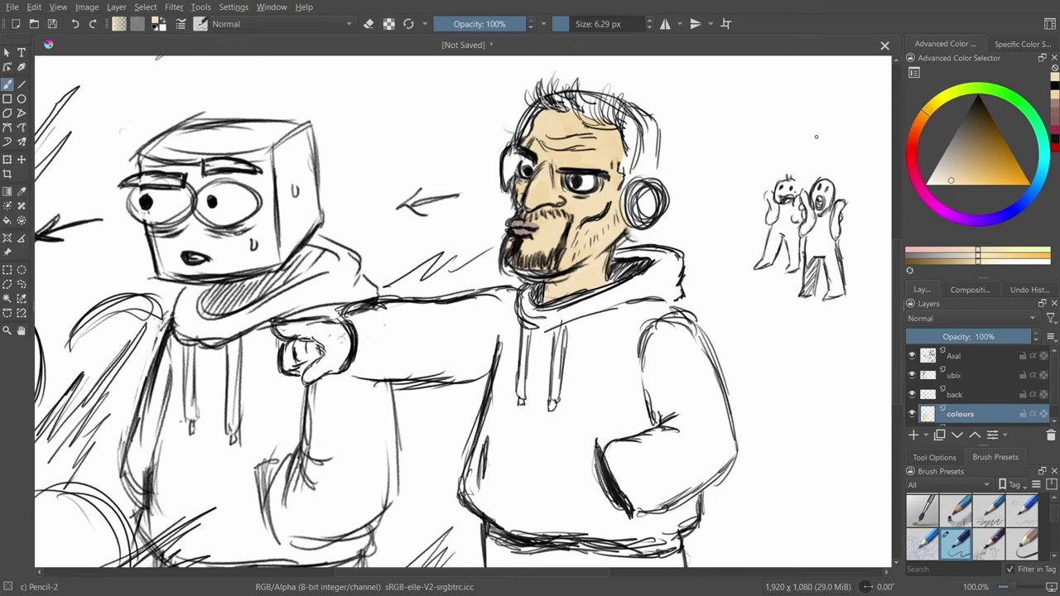
Choose a salmon-orange colour, set the brush size to 9.85 px and tint the lower part of the bearded character's nose.
{"action": "left_click", "coordinate": [914, 134]}
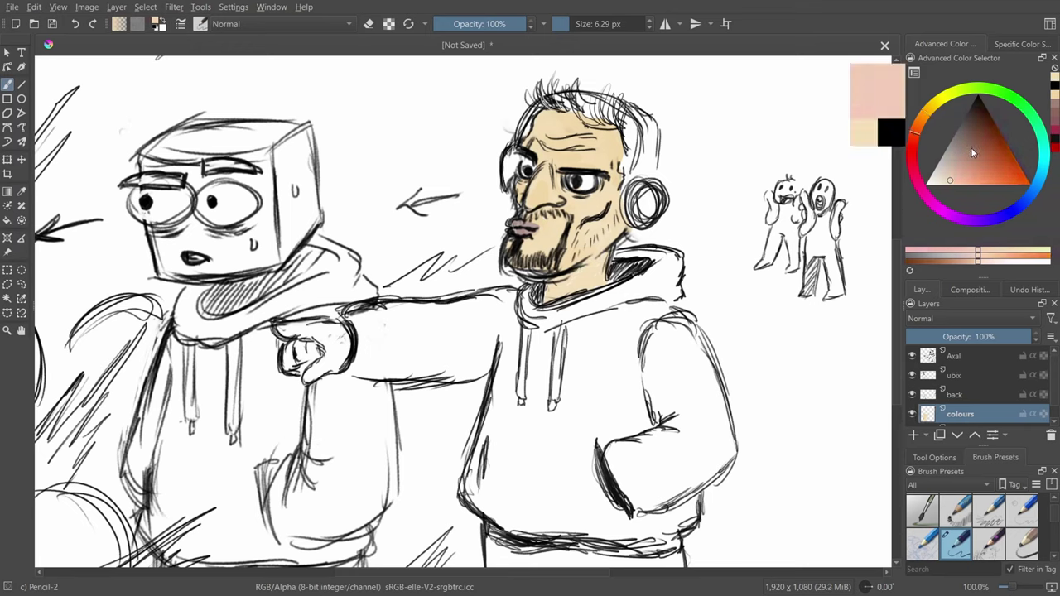
{"action": "left_click", "coordinate": [971, 174]}
{"action": "left_click", "coordinate": [978, 171]}
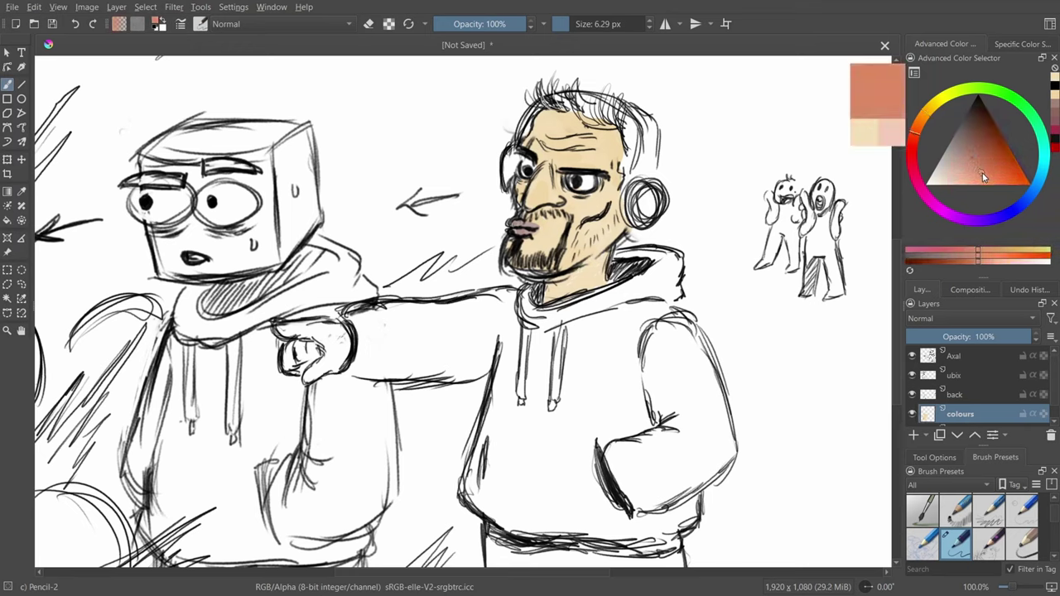
{"action": "left_click", "coordinate": [571, 24]}
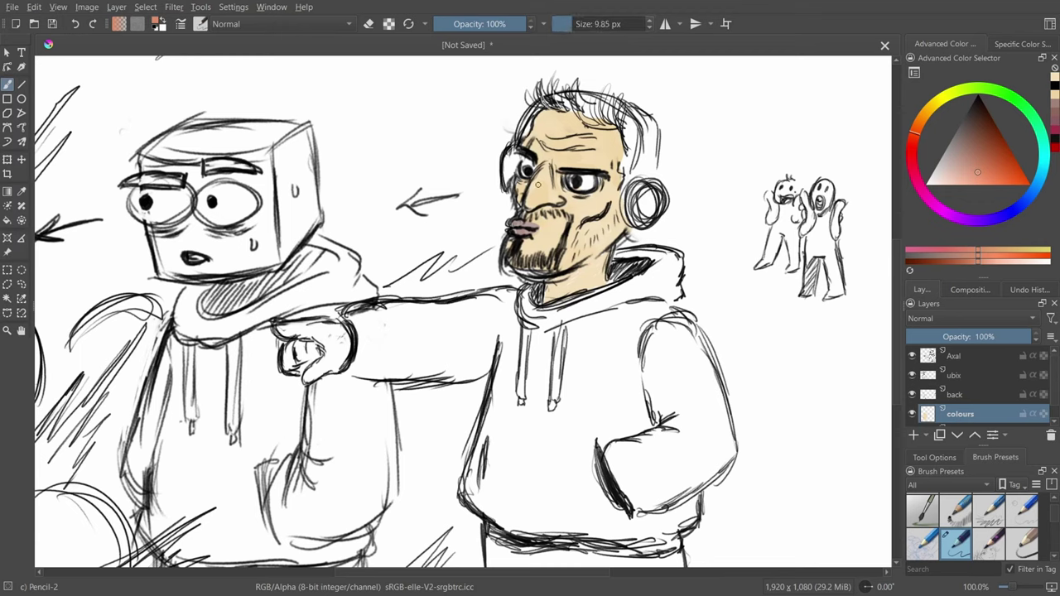
{"action": "mouse_move", "coordinate": [543, 170]}
{"action": "left_mouse_down"}
{"action": "mouse_move", "coordinate": [528, 201]}
{"action": "mouse_move", "coordinate": [562, 200]}
{"action": "left_mouse_up"}
{"action": "key", "text": "ctrl+z"}
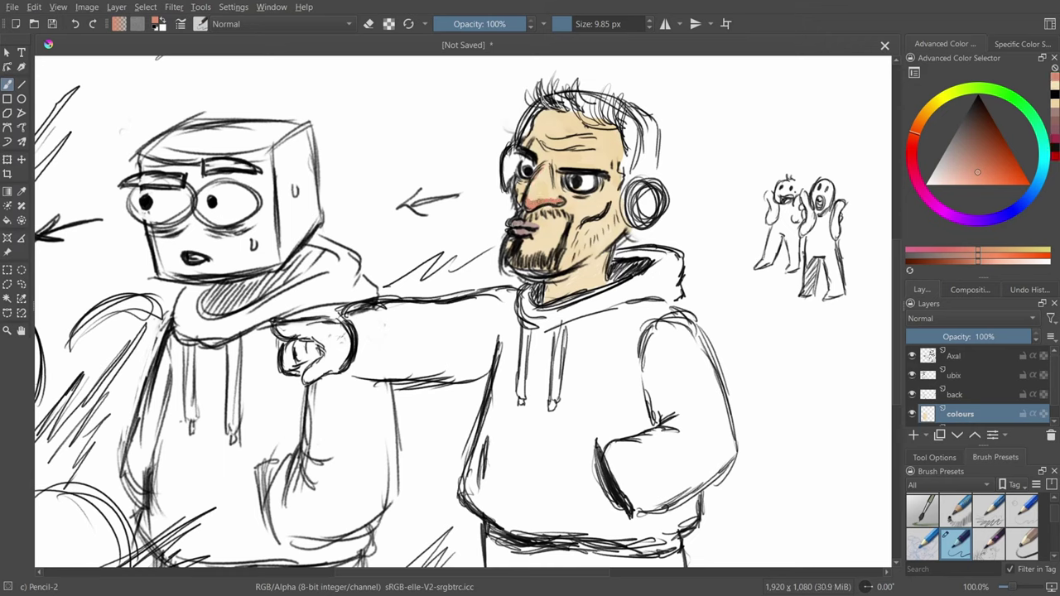
Deepen the bearded character's nose tip with a saturated red-orange, and soften its upper edge with salmon strokes.
{"action": "left_click_drag", "start_coordinate": [977, 171], "coordinate": [999, 164]}
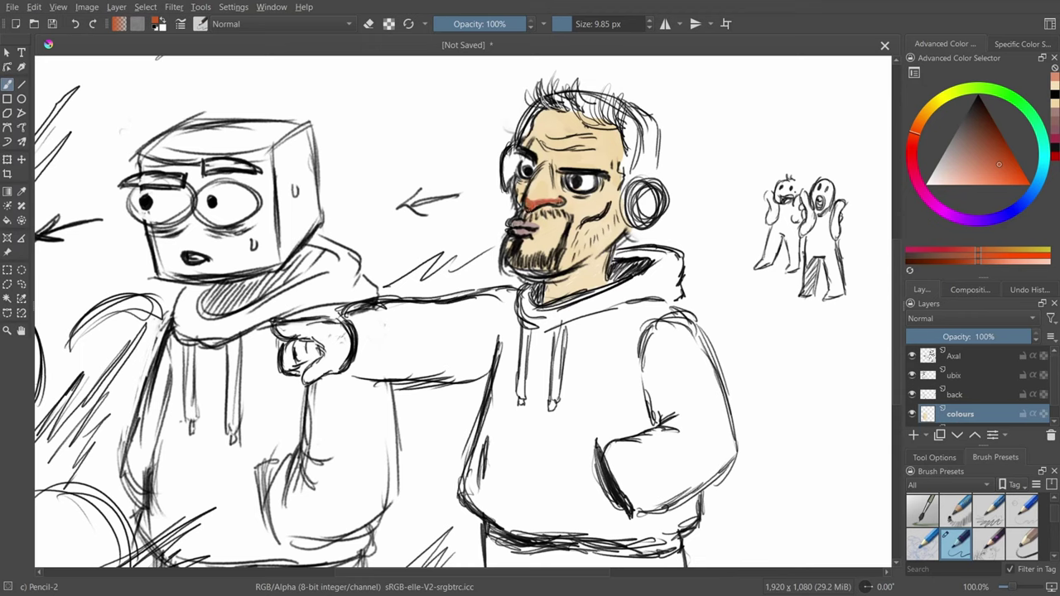
{"action": "left_click_drag", "start_coordinate": [980, 164], "coordinate": [979, 171]}
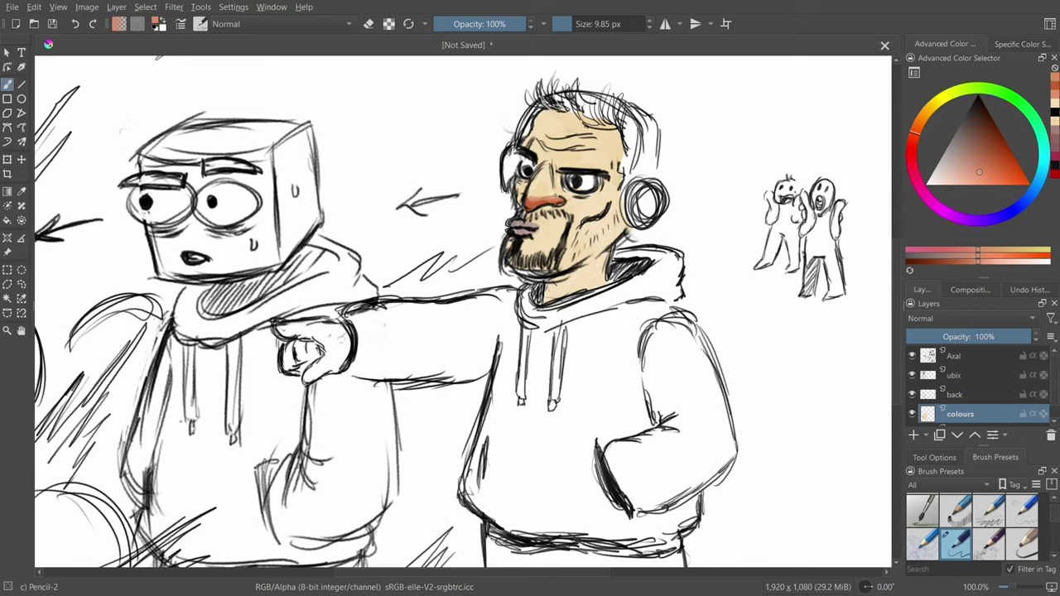
{"action": "left_click_drag", "start_coordinate": [532, 190], "coordinate": [542, 195]}
Sample the skin tone from the bearded character's face and return to painting with the brush.
{"action": "left_click", "coordinate": [21, 192]}
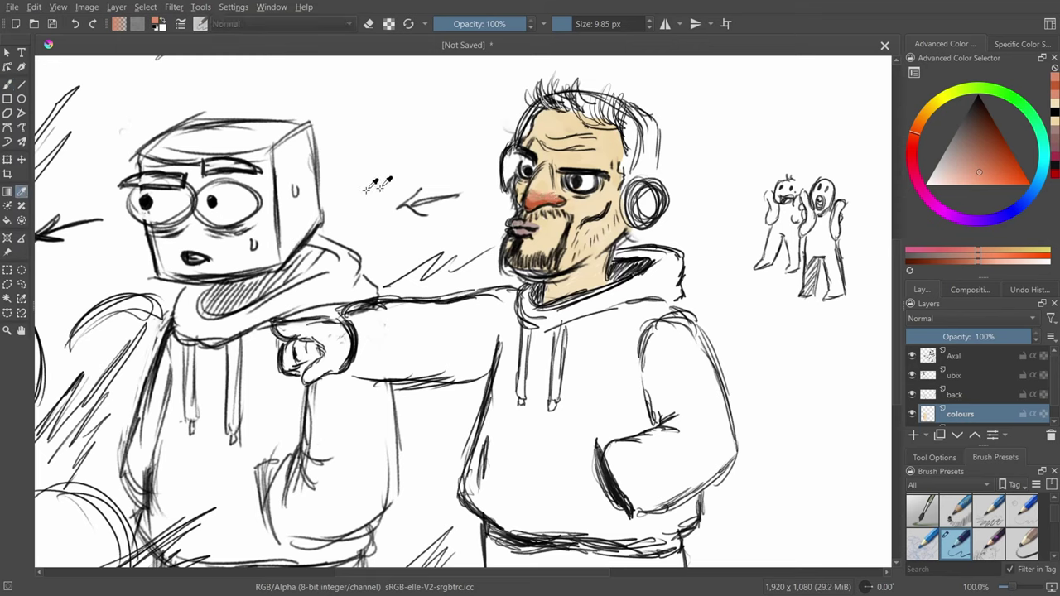
{"action": "left_click", "coordinate": [538, 186]}
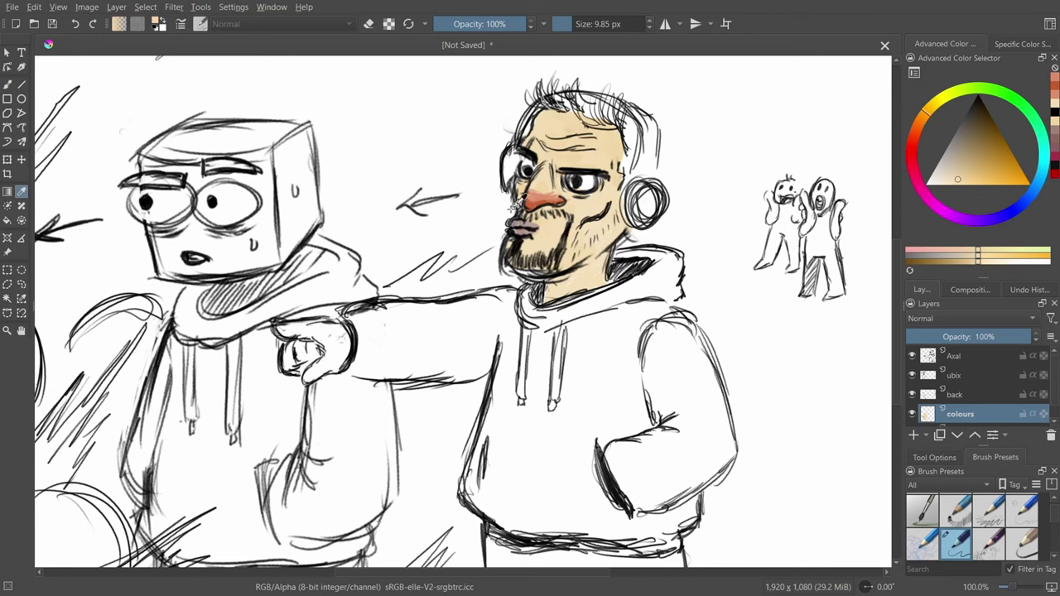
{"action": "key", "text": "b"}
Paint the bearded character's outstretched arm, other sleeve and lower hoodie edge dark grey.
{"action": "key", "text": "ctrl+minus"}
{"action": "left_click", "coordinate": [389, 318], "text": "ctrl"}
{"action": "left_click_drag", "start_coordinate": [389, 317], "coordinate": [440, 315]}
{"action": "mouse_move", "coordinate": [406, 315]}
{"action": "left_mouse_down"}
{"action": "mouse_move", "coordinate": [436, 317]}
{"action": "mouse_move", "coordinate": [399, 343]}
{"action": "mouse_move", "coordinate": [490, 350]}
{"action": "mouse_move", "coordinate": [479, 437]}
{"action": "mouse_move", "coordinate": [603, 447]}
{"action": "mouse_move", "coordinate": [636, 399]}
{"action": "mouse_move", "coordinate": [630, 347]}
{"action": "mouse_move", "coordinate": [570, 351]}
{"action": "mouse_move", "coordinate": [579, 426]}
{"action": "mouse_move", "coordinate": [513, 430]}
{"action": "left_mouse_up"}
Fill the rest of the bearded character's hoodie and hood dark grey around the white drawstrings, varying the brush size between 4.64 and 85.47 px.
{"action": "left_click", "coordinate": [560, 23]}
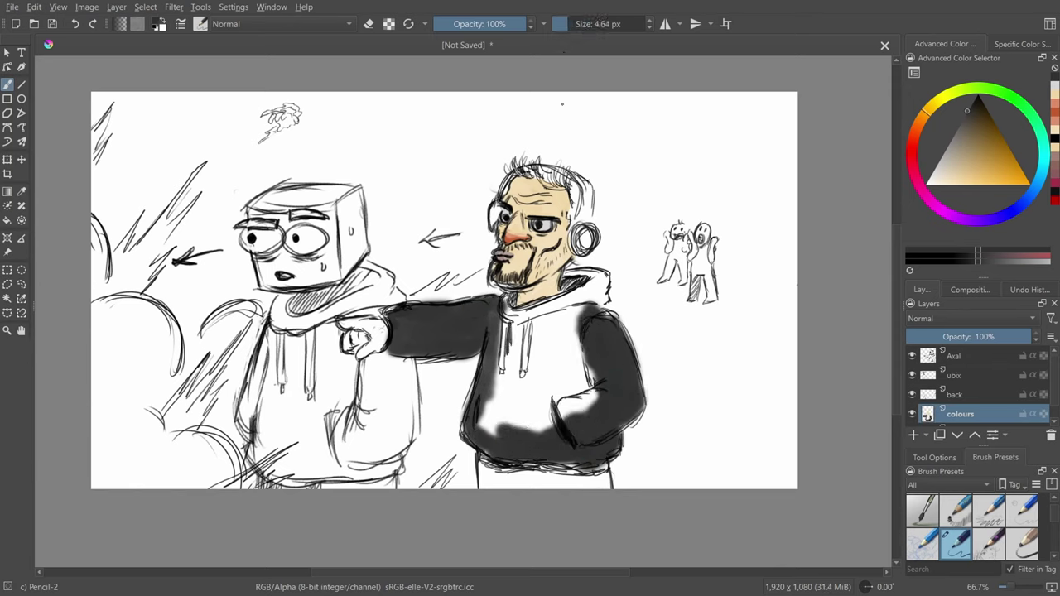
{"action": "left_click", "coordinate": [573, 23]}
{"action": "left_click_drag", "start_coordinate": [509, 319], "coordinate": [496, 390]}
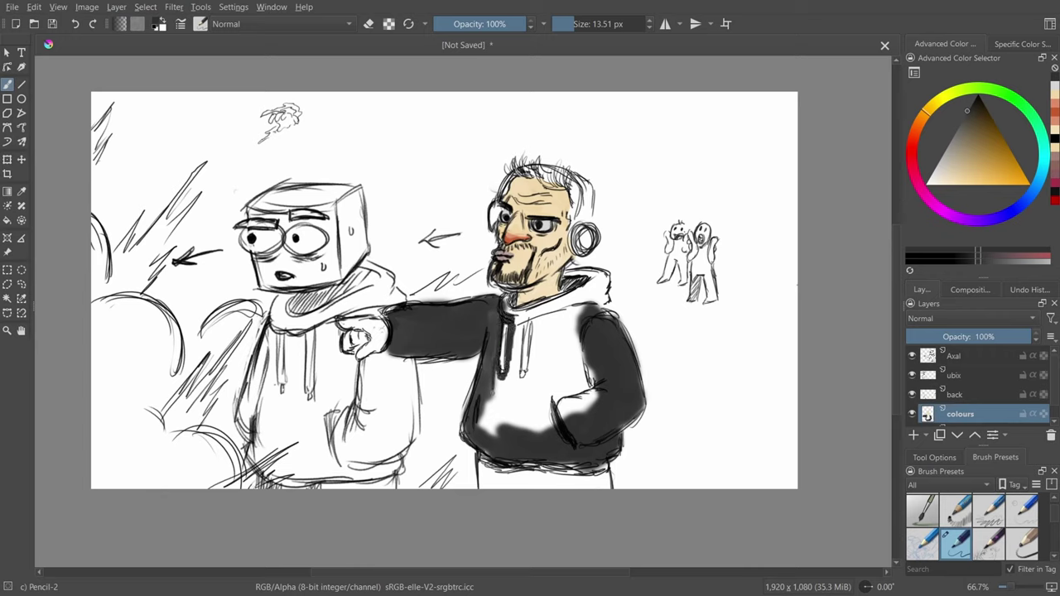
{"action": "left_click", "coordinate": [599, 24]}
{"action": "mouse_move", "coordinate": [497, 352]}
{"action": "left_mouse_down"}
{"action": "mouse_move", "coordinate": [488, 422]}
{"action": "mouse_move", "coordinate": [521, 389]}
{"action": "left_mouse_up"}
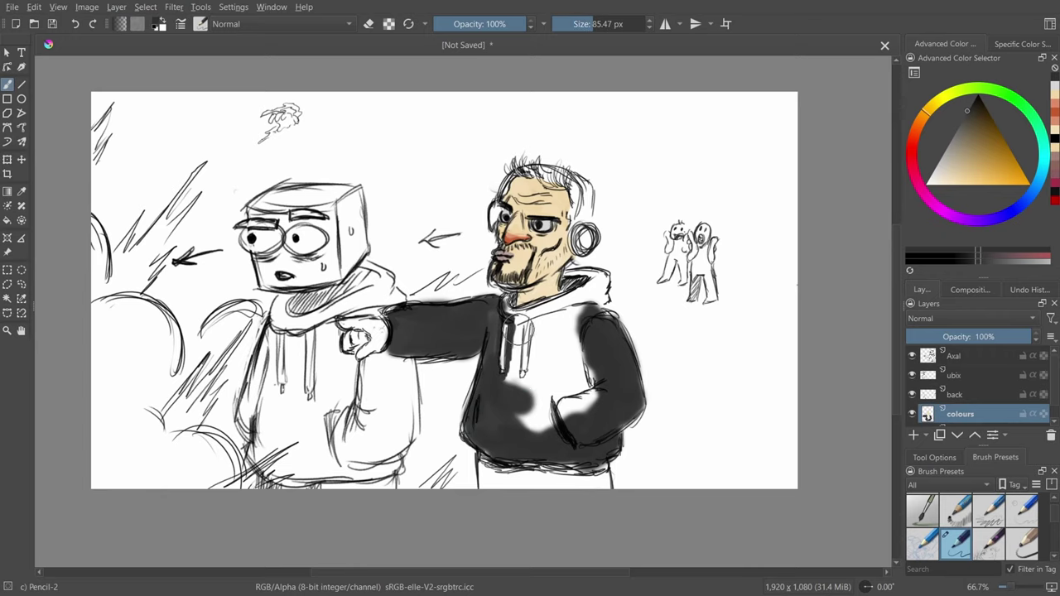
{"action": "left_click", "coordinate": [578, 23]}
{"action": "mouse_move", "coordinate": [511, 350]}
{"action": "left_mouse_down"}
{"action": "mouse_move", "coordinate": [514, 382]}
{"action": "mouse_move", "coordinate": [532, 366]}
{"action": "mouse_move", "coordinate": [533, 342]}
{"action": "mouse_move", "coordinate": [503, 311]}
{"action": "mouse_move", "coordinate": [545, 329]}
{"action": "mouse_move", "coordinate": [527, 406]}
{"action": "mouse_move", "coordinate": [532, 379]}
{"action": "mouse_move", "coordinate": [540, 436]}
{"action": "mouse_move", "coordinate": [550, 412]}
{"action": "mouse_move", "coordinate": [570, 434]}
{"action": "mouse_move", "coordinate": [593, 382]}
{"action": "mouse_move", "coordinate": [581, 342]}
{"action": "mouse_move", "coordinate": [546, 343]}
{"action": "mouse_move", "coordinate": [549, 312]}
{"action": "mouse_move", "coordinate": [580, 272]}
{"action": "mouse_move", "coordinate": [606, 288]}
{"action": "mouse_move", "coordinate": [578, 355]}
{"action": "left_mouse_up"}
Choose a deep red, set the brush size to 85.47 px and fill the box-headed character's hoodie, leaving the drawstrings white.
{"action": "left_click", "coordinate": [583, 24]}
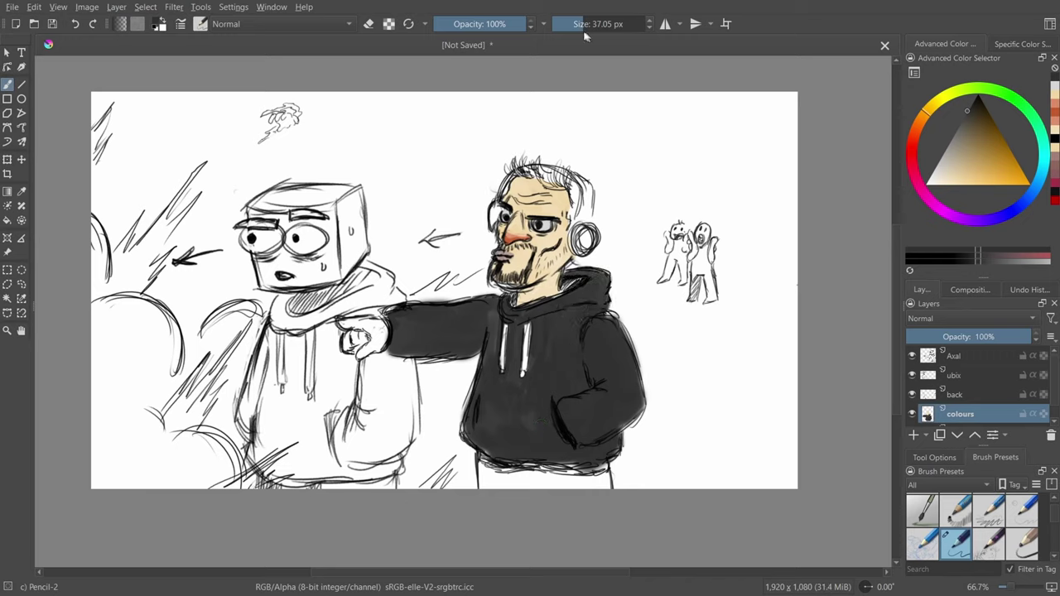
{"action": "left_click", "coordinate": [593, 24]}
{"action": "left_click", "coordinate": [912, 155]}
{"action": "left_click_drag", "start_coordinate": [1019, 173], "coordinate": [1012, 156]}
{"action": "mouse_move", "coordinate": [281, 302]}
{"action": "left_mouse_down"}
{"action": "mouse_move", "coordinate": [393, 293]}
{"action": "mouse_move", "coordinate": [381, 277]}
{"action": "mouse_move", "coordinate": [262, 349]}
{"action": "mouse_move", "coordinate": [252, 399]}
{"action": "mouse_move", "coordinate": [261, 461]}
{"action": "mouse_move", "coordinate": [389, 461]}
{"action": "mouse_move", "coordinate": [402, 445]}
{"action": "mouse_move", "coordinate": [395, 375]}
{"action": "mouse_move", "coordinate": [381, 363]}
{"action": "mouse_move", "coordinate": [338, 465]}
{"action": "mouse_move", "coordinate": [279, 403]}
{"action": "mouse_move", "coordinate": [338, 393]}
{"action": "mouse_move", "coordinate": [344, 352]}
{"action": "left_mouse_up"}
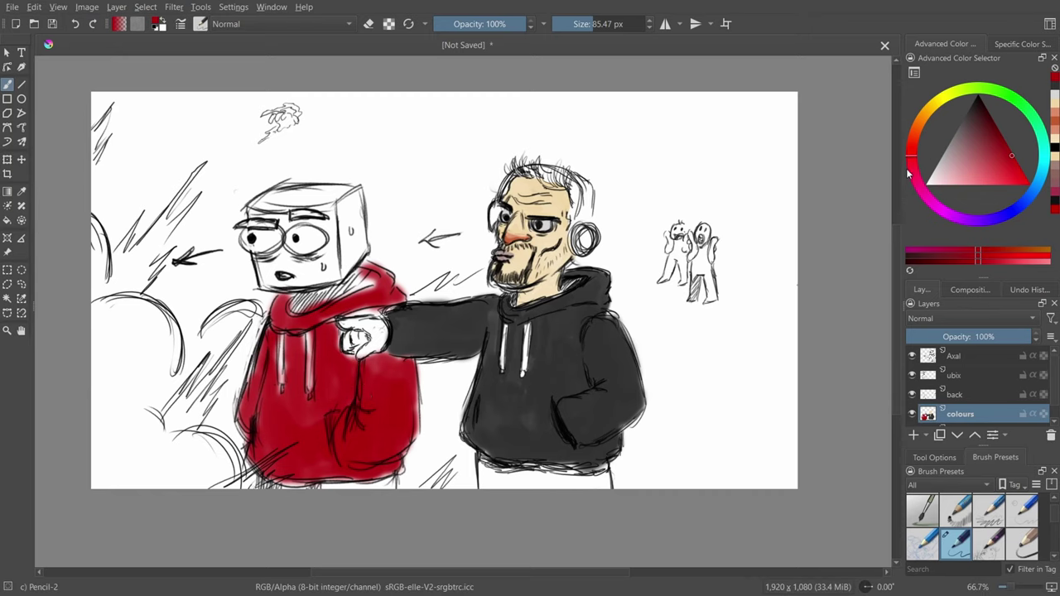
Choose a magenta-purple, lighten it slightly and fill the box-shaped head around the eyes.
{"action": "left_click_drag", "start_coordinate": [908, 173], "coordinate": [932, 201]}
{"action": "mouse_move", "coordinate": [258, 274]}
{"action": "left_mouse_down"}
{"action": "mouse_move", "coordinate": [336, 278]}
{"action": "mouse_move", "coordinate": [340, 253]}
{"action": "left_mouse_up"}
{"action": "left_click", "coordinate": [989, 157]}
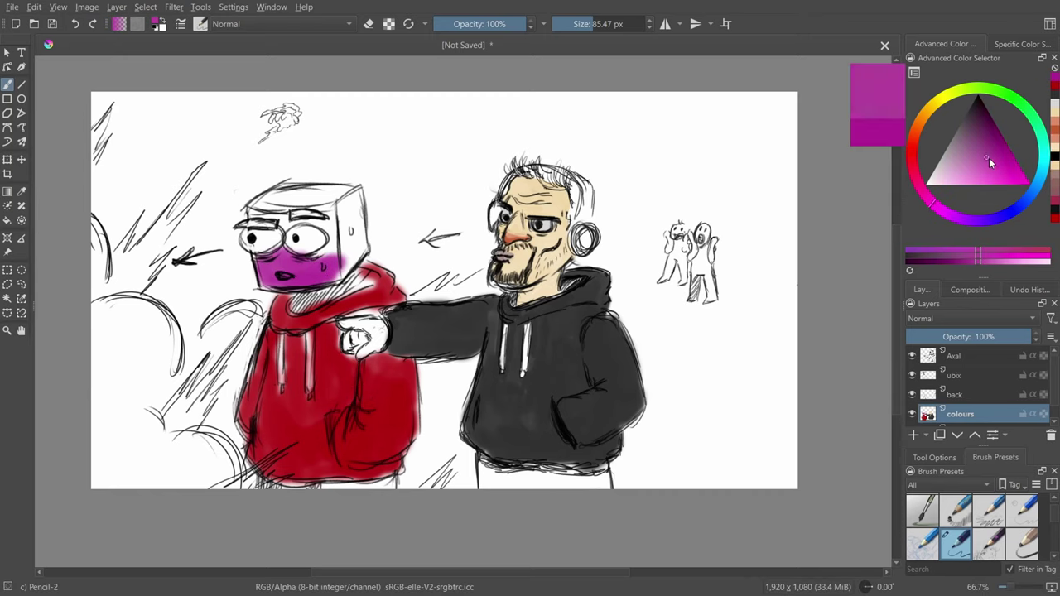
{"action": "left_click_drag", "start_coordinate": [989, 157], "coordinate": [984, 167]}
{"action": "mouse_move", "coordinate": [278, 260]}
{"action": "left_mouse_down"}
{"action": "mouse_move", "coordinate": [353, 253]}
{"action": "mouse_move", "coordinate": [353, 204]}
{"action": "mouse_move", "coordinate": [272, 202]}
{"action": "mouse_move", "coordinate": [321, 242]}
{"action": "left_mouse_up"}
Shade the box-headed character's eyes in light grey, reducing the brush size to 7.59 px for the details.
{"action": "left_click_drag", "start_coordinate": [965, 162], "coordinate": [943, 151]}
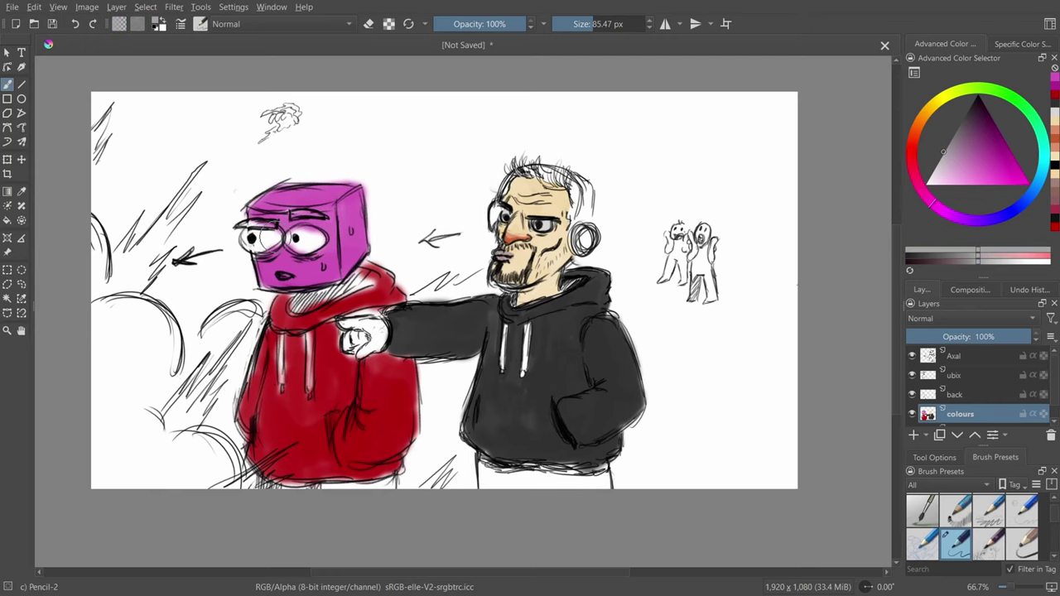
{"action": "left_click_drag", "start_coordinate": [267, 238], "coordinate": [253, 244]}
{"action": "left_click_drag", "start_coordinate": [958, 146], "coordinate": [936, 168]}
{"action": "mouse_move", "coordinate": [274, 232]}
{"action": "left_mouse_down"}
{"action": "mouse_move", "coordinate": [257, 244]}
{"action": "mouse_move", "coordinate": [303, 239]}
{"action": "mouse_move", "coordinate": [286, 231]}
{"action": "left_mouse_up"}
{"action": "left_click", "coordinate": [273, 240], "text": "ctrl"}
{"action": "left_click", "coordinate": [994, 147]}
{"action": "left_click_drag", "start_coordinate": [941, 166], "coordinate": [932, 172]}
{"action": "mouse_move", "coordinate": [280, 180]}
{"action": "left_mouse_down", "text": "shift"}
{"action": "mouse_move", "coordinate": [240, 179]}
{"action": "mouse_move", "coordinate": [238, 164]}
{"action": "left_mouse_up", "text": "shift"}
{"action": "key", "text": "plus"}
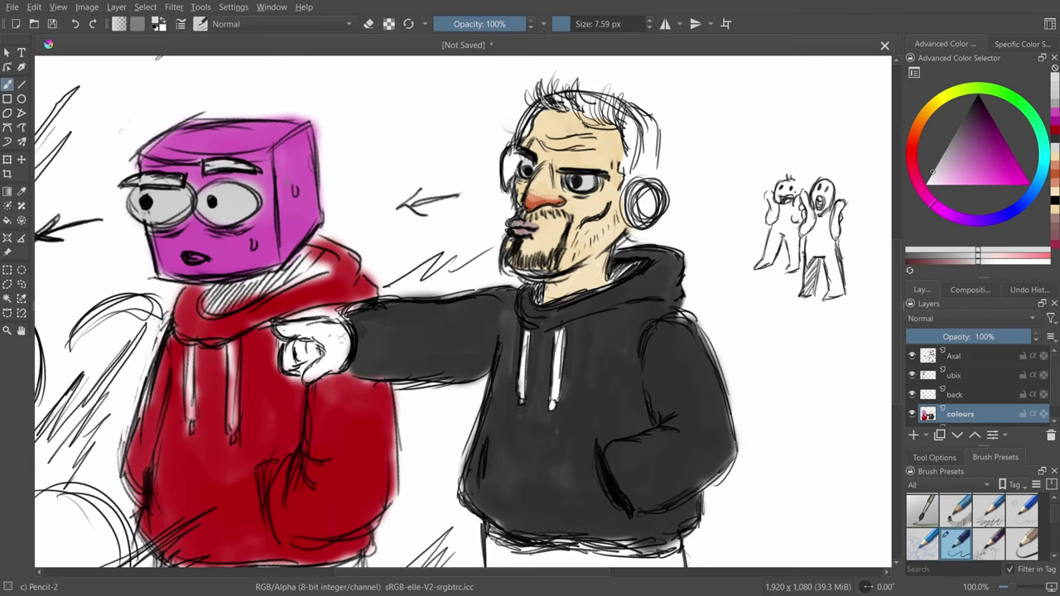
{"action": "key", "text": "minus"}
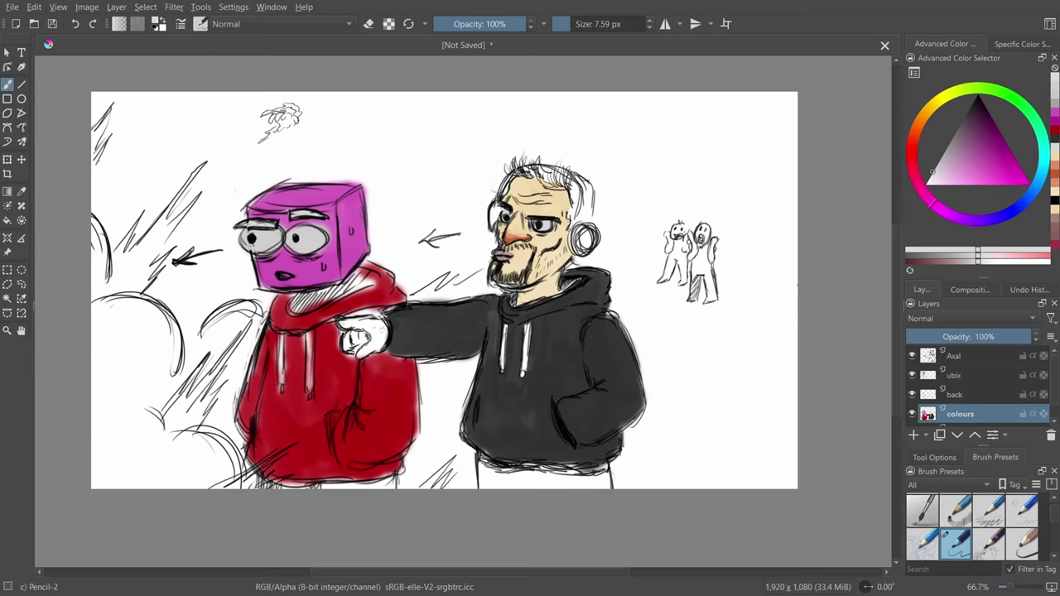
Sample the skin tone from the bearded character's face and fill his pointing hand with the brush.
{"action": "left_click", "coordinate": [21, 191]}
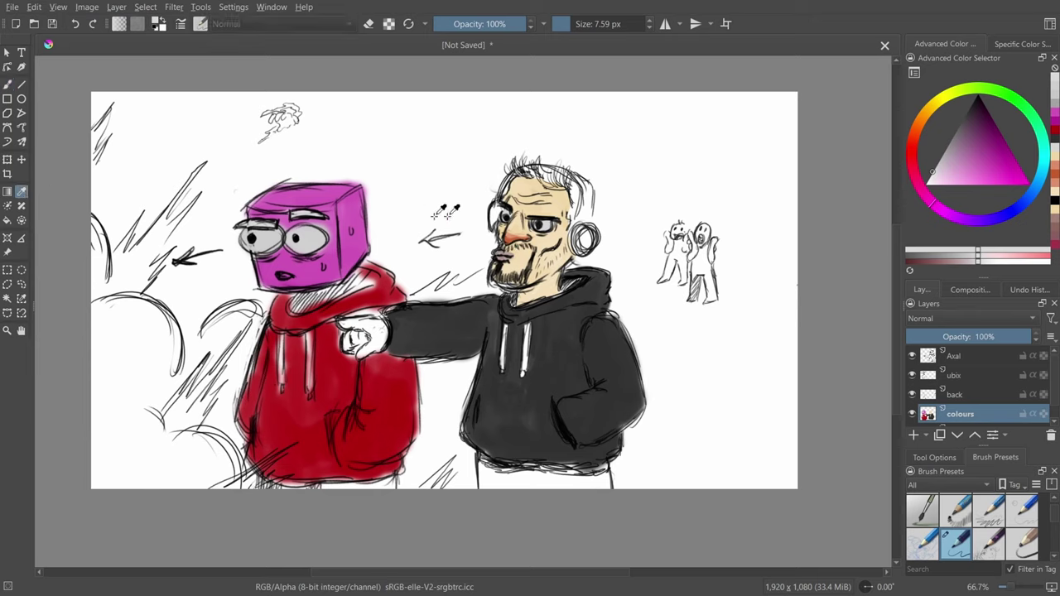
{"action": "left_click", "coordinate": [543, 228]}
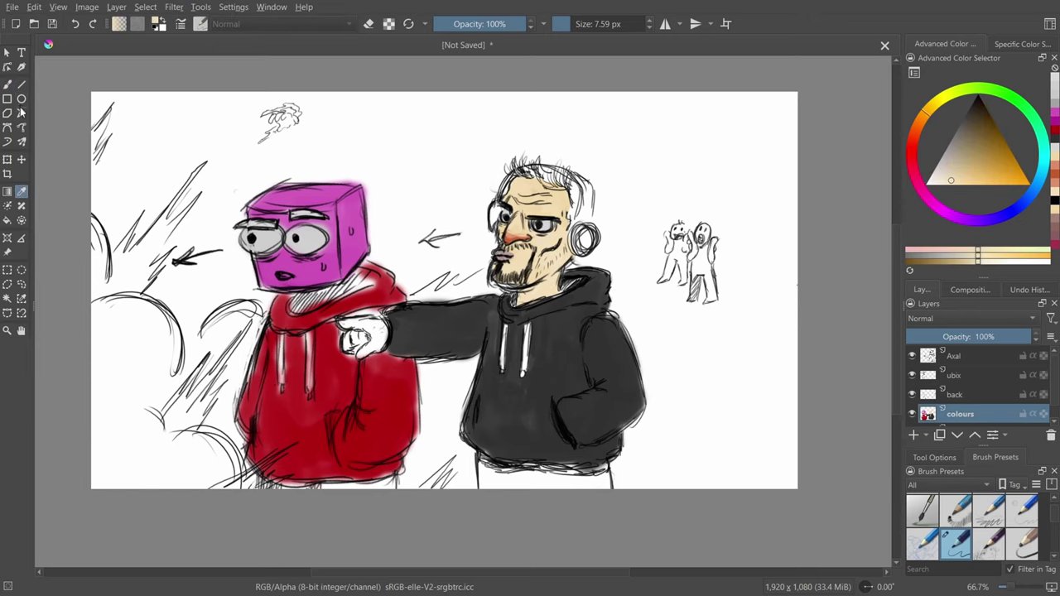
{"action": "left_click", "coordinate": [7, 85]}
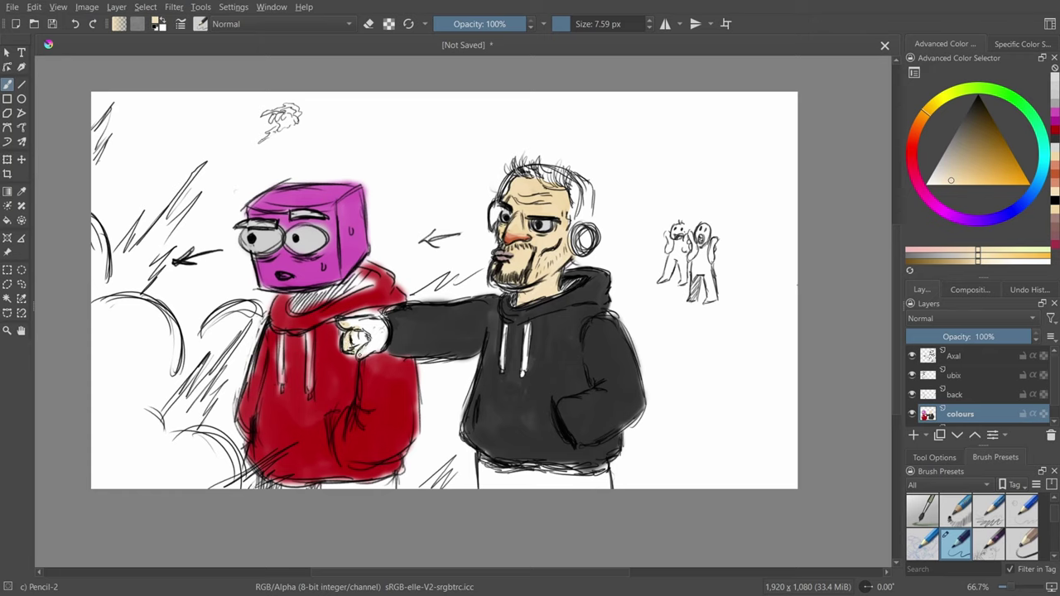
{"action": "left_click_drag", "start_coordinate": [361, 356], "coordinate": [379, 343]}
{"action": "left_click_drag", "start_coordinate": [380, 320], "coordinate": [368, 328]}
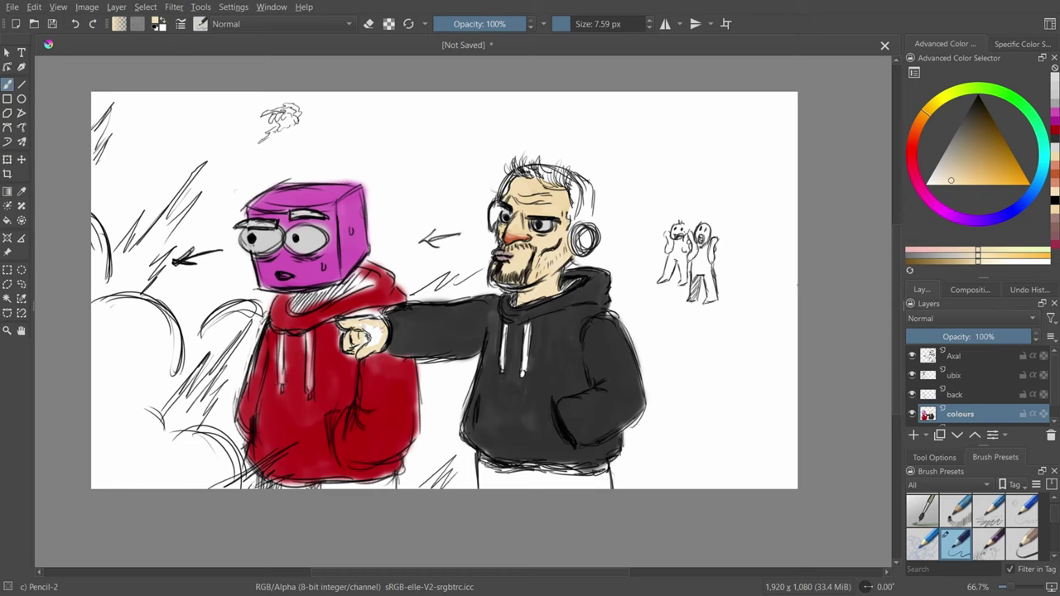
{"action": "mouse_move", "coordinate": [362, 340]}
{"action": "left_mouse_down"}
{"action": "mouse_move", "coordinate": [367, 329]}
{"action": "mouse_move", "coordinate": [370, 345]}
{"action": "left_mouse_up"}
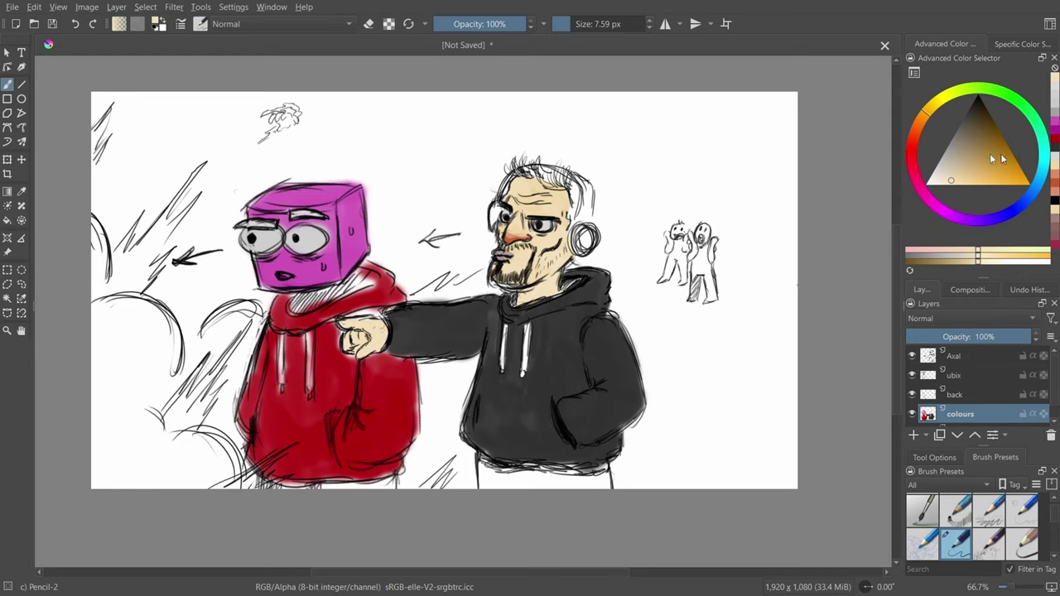
Choose a mid-grey, set the brush size to 85.47 px and fill the explosion's smoke clouds.
{"action": "left_click", "coordinate": [947, 145]}
{"action": "left_click", "coordinate": [593, 24]}
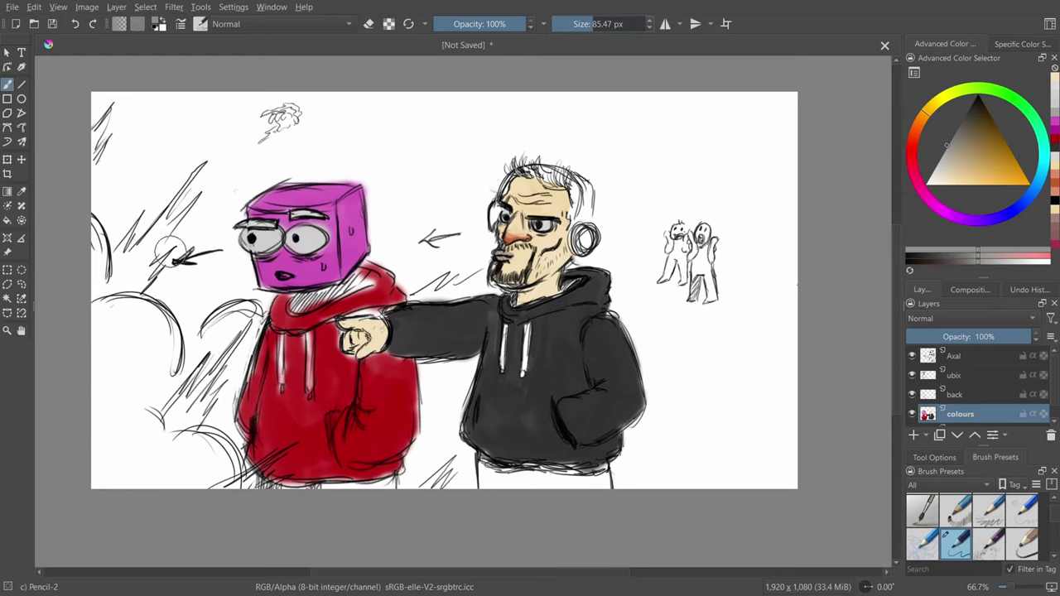
{"action": "mouse_move", "coordinate": [103, 230]}
{"action": "left_mouse_down"}
{"action": "mouse_move", "coordinate": [109, 316]}
{"action": "mouse_move", "coordinate": [169, 344]}
{"action": "mouse_move", "coordinate": [152, 317]}
{"action": "mouse_move", "coordinate": [155, 382]}
{"action": "mouse_move", "coordinate": [116, 384]}
{"action": "mouse_move", "coordinate": [106, 353]}
{"action": "mouse_move", "coordinate": [130, 371]}
{"action": "mouse_move", "coordinate": [121, 360]}
{"action": "mouse_move", "coordinate": [106, 444]}
{"action": "mouse_move", "coordinate": [118, 409]}
{"action": "mouse_move", "coordinate": [134, 420]}
{"action": "mouse_move", "coordinate": [145, 412]}
{"action": "mouse_move", "coordinate": [152, 435]}
{"action": "mouse_move", "coordinate": [133, 464]}
{"action": "mouse_move", "coordinate": [174, 469]}
{"action": "mouse_move", "coordinate": [188, 442]}
{"action": "mouse_move", "coordinate": [208, 441]}
{"action": "mouse_move", "coordinate": [192, 484]}
{"action": "mouse_move", "coordinate": [176, 473]}
{"action": "mouse_move", "coordinate": [178, 419]}
{"action": "left_mouse_up"}
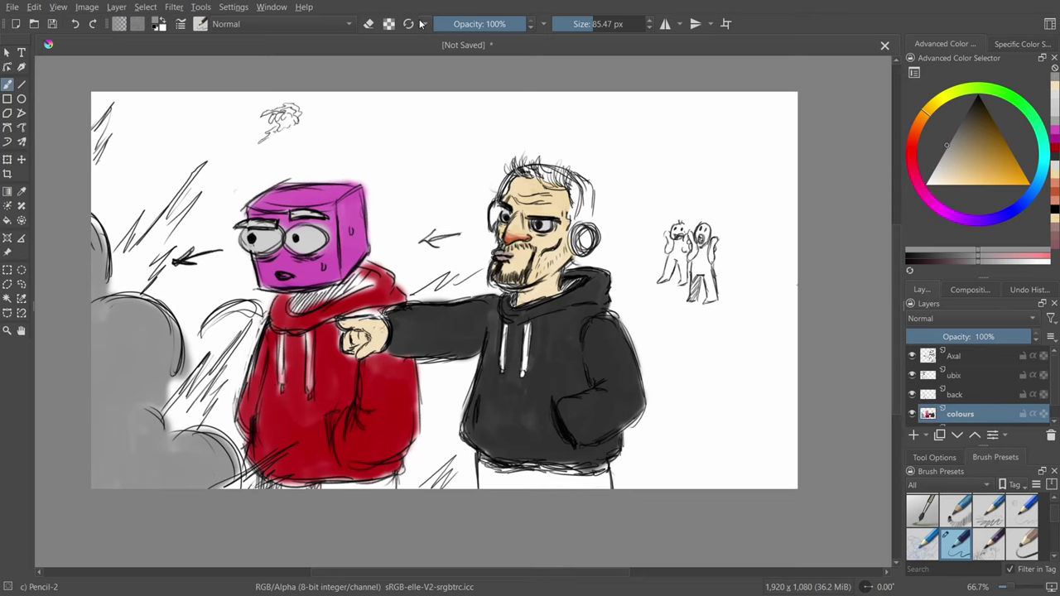
Choose a dark red, reduce the brush size to 3.31 px and draw thin veins in the box-headed character's eyes.
{"action": "left_click_drag", "start_coordinate": [976, 162], "coordinate": [988, 154]}
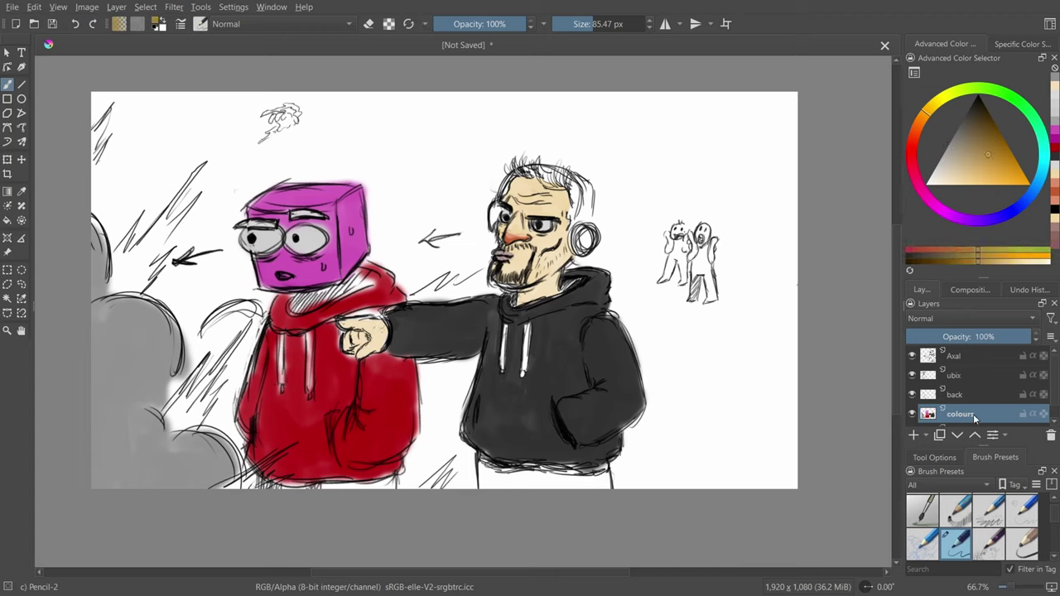
{"action": "mouse_move", "coordinate": [911, 380]}
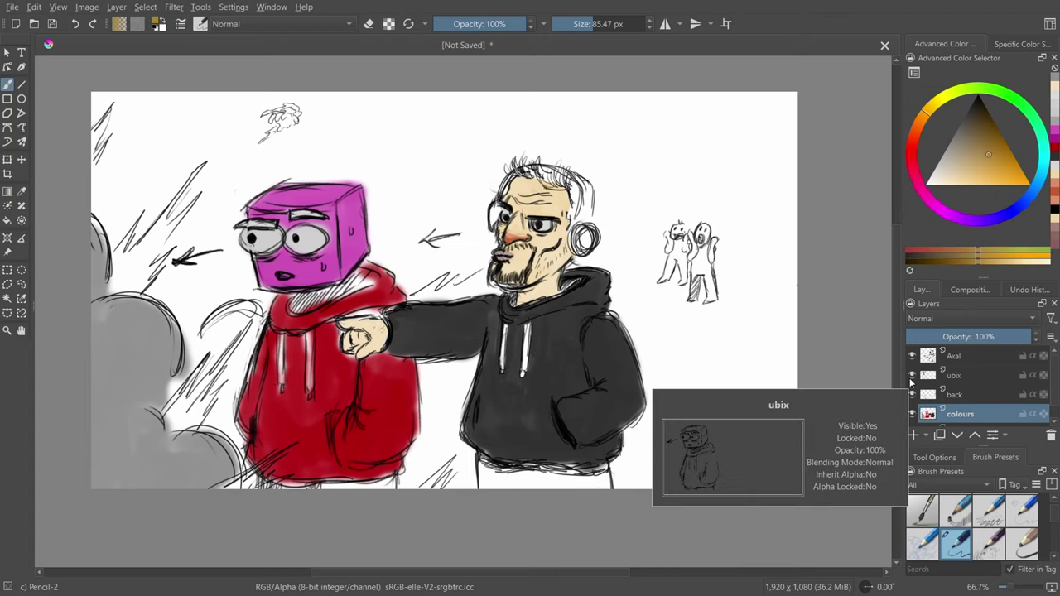
{"action": "left_click", "coordinate": [580, 24]}
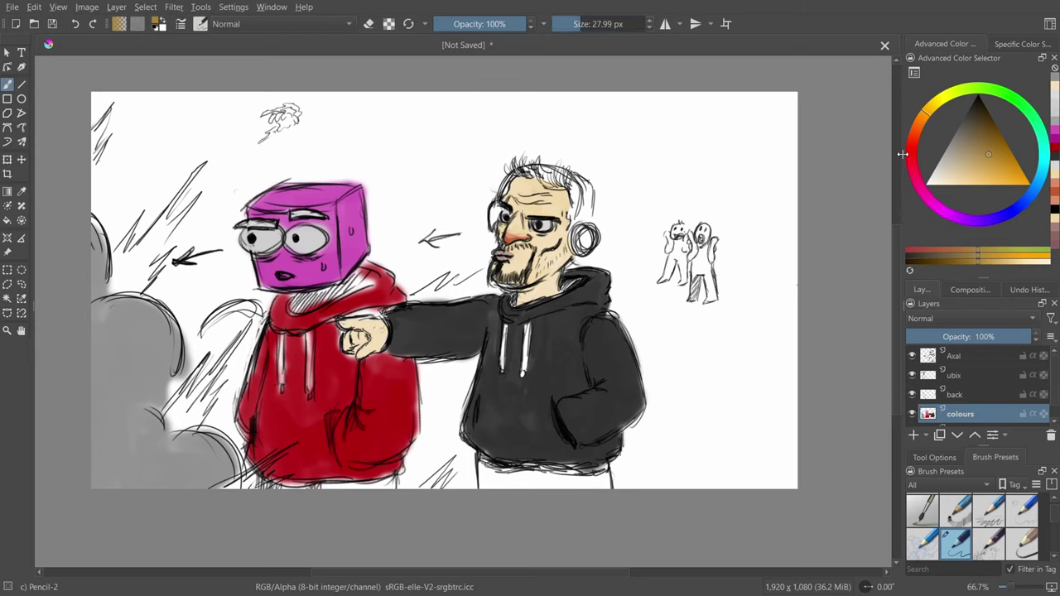
{"action": "left_click", "coordinate": [911, 146]}
{"action": "left_click", "coordinate": [995, 153]}
{"action": "key", "text": "bracketleft"}
{"action": "key", "text": "bracketleft"}
{"action": "key", "text": "bracketleft"}
{"action": "key", "text": "bracketleft"}
{"action": "key", "text": "bracketleft"}
{"action": "key", "text": "bracketleft"}
{"action": "key", "text": "bracketleft"}
{"action": "key", "text": "bracketleft"}
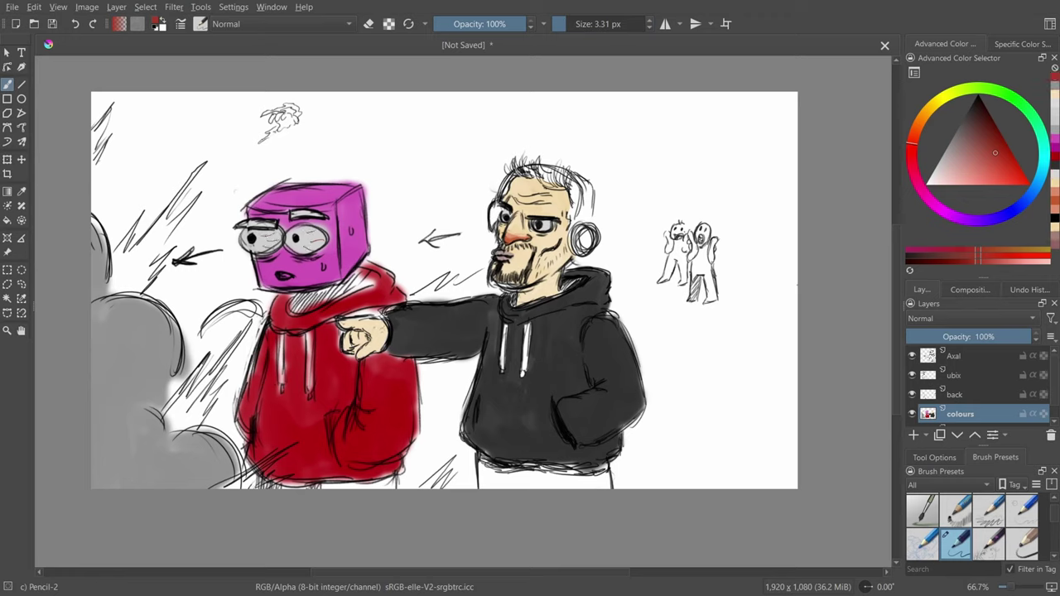
Choose a golden yellow, set the brush size to 23.33 px and fill the large explosion spikes beside the upper smoke cloud.
{"action": "left_click", "coordinate": [928, 108]}
{"action": "left_click", "coordinate": [995, 178]}
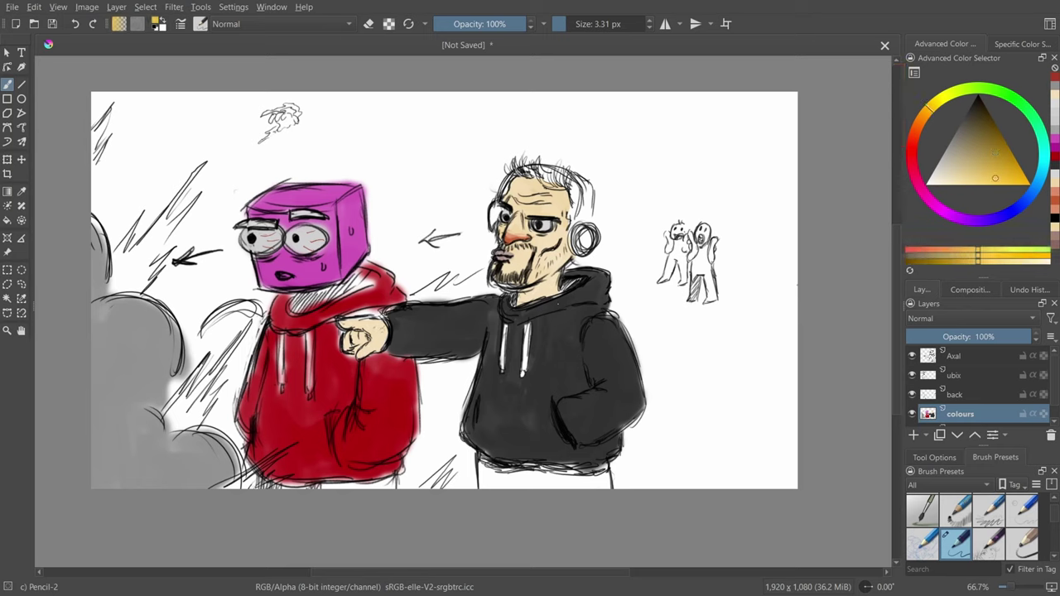
{"action": "key", "text": "bracketright"}
{"action": "key", "text": "bracketright"}
{"action": "key", "text": "bracketright"}
{"action": "key", "text": "bracketright"}
{"action": "key", "text": "bracketright"}
{"action": "key", "text": "bracketright"}
{"action": "key", "text": "bracketright"}
{"action": "left_click_drag", "start_coordinate": [132, 229], "coordinate": [117, 288]}
{"action": "mouse_move", "coordinate": [144, 282]}
{"action": "left_mouse_down"}
{"action": "mouse_move", "coordinate": [149, 261]}
{"action": "mouse_move", "coordinate": [137, 248]}
{"action": "mouse_move", "coordinate": [174, 219]}
{"action": "mouse_move", "coordinate": [117, 285]}
{"action": "mouse_move", "coordinate": [116, 263]}
{"action": "mouse_move", "coordinate": [156, 230]}
{"action": "mouse_move", "coordinate": [145, 245]}
{"action": "mouse_move", "coordinate": [198, 170]}
{"action": "left_mouse_up"}
Fill the remaining explosion spikes golden yellow beside the lower smoke, in the canvas's upper corner, over the red hoodie's hem and between the characters.
{"action": "mouse_move", "coordinate": [198, 368]}
{"action": "left_mouse_down"}
{"action": "mouse_move", "coordinate": [169, 409]}
{"action": "mouse_move", "coordinate": [174, 431]}
{"action": "mouse_move", "coordinate": [198, 422]}
{"action": "mouse_move", "coordinate": [213, 399]}
{"action": "mouse_move", "coordinate": [184, 414]}
{"action": "mouse_move", "coordinate": [228, 358]}
{"action": "mouse_move", "coordinate": [235, 321]}
{"action": "left_mouse_up"}
{"action": "mouse_move", "coordinate": [98, 156]}
{"action": "left_mouse_down"}
{"action": "mouse_move", "coordinate": [93, 169]}
{"action": "mouse_move", "coordinate": [95, 113]}
{"action": "left_mouse_up"}
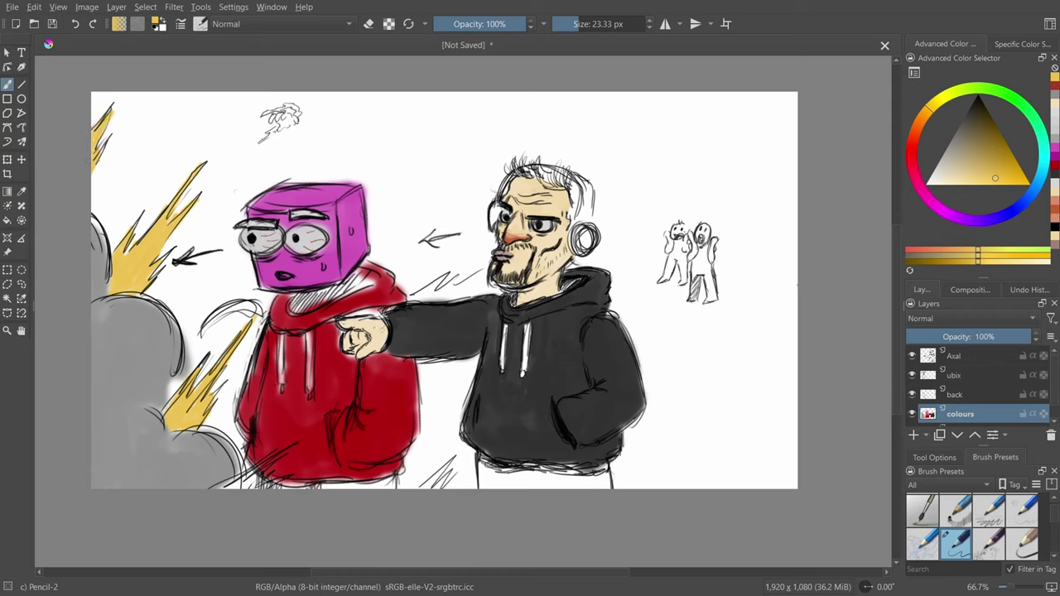
{"action": "mouse_move", "coordinate": [217, 488]}
{"action": "left_mouse_down"}
{"action": "mouse_move", "coordinate": [273, 455]}
{"action": "mouse_move", "coordinate": [265, 470]}
{"action": "mouse_move", "coordinate": [290, 472]}
{"action": "left_mouse_up"}
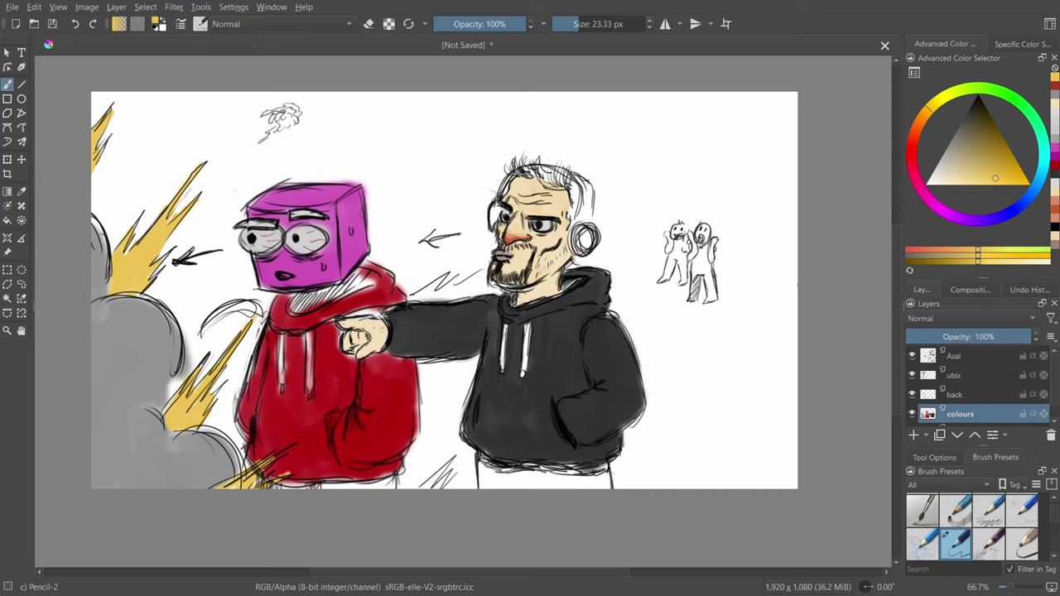
{"action": "left_click_drag", "start_coordinate": [419, 489], "coordinate": [452, 461]}
Fill the inside of the box-headed character's hood with mid-grey and his trousers with near-black.
{"action": "left_click", "coordinate": [951, 139]}
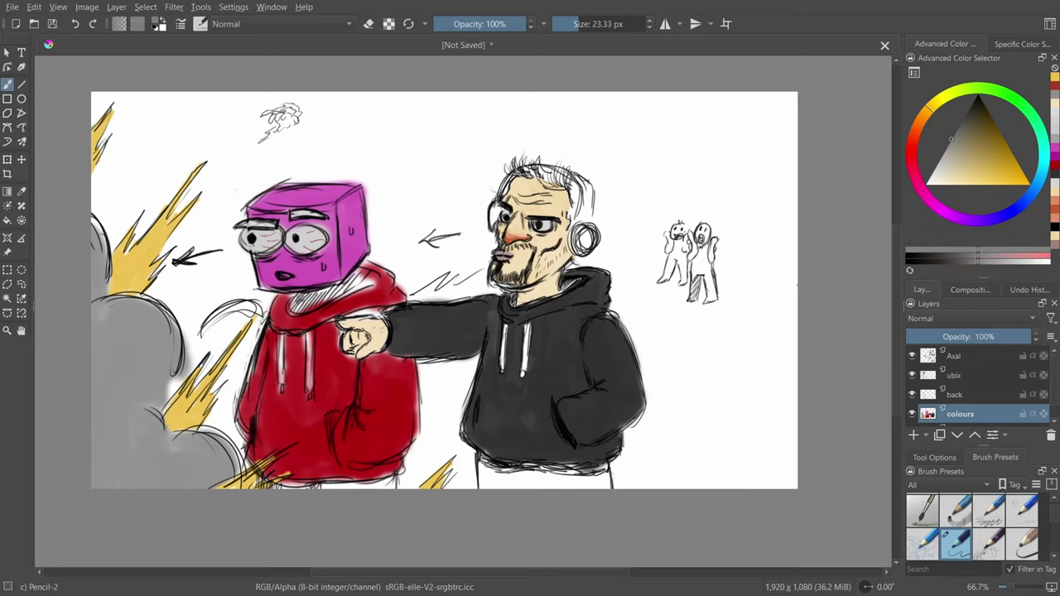
{"action": "mouse_move", "coordinate": [288, 308]}
{"action": "left_mouse_down"}
{"action": "mouse_move", "coordinate": [377, 278]}
{"action": "mouse_move", "coordinate": [356, 273]}
{"action": "mouse_move", "coordinate": [308, 301]}
{"action": "left_mouse_up"}
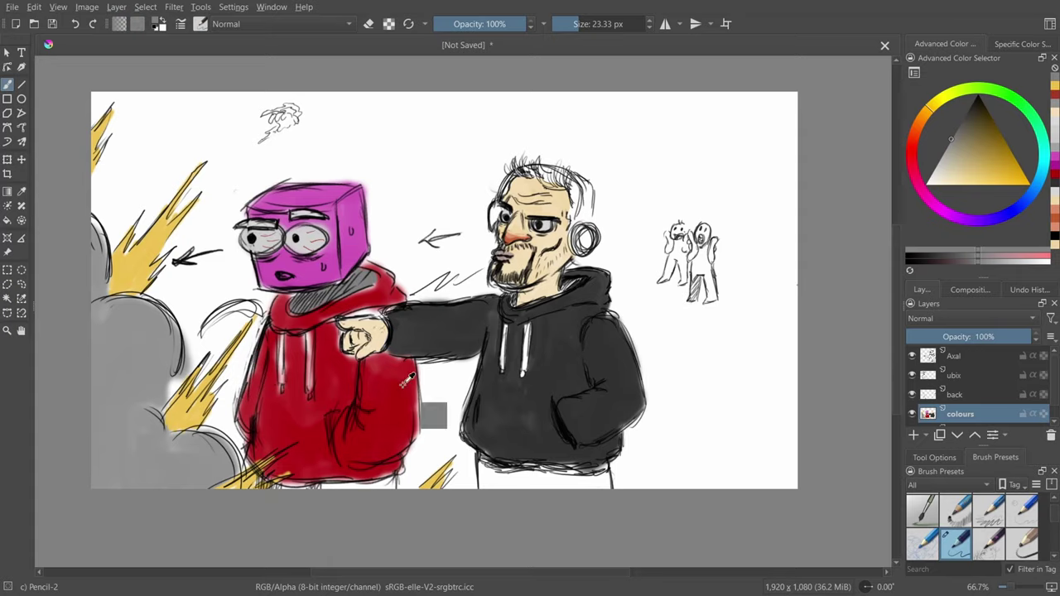
{"action": "left_click_drag", "start_coordinate": [965, 133], "coordinate": [968, 108]}
{"action": "left_click_drag", "start_coordinate": [284, 486], "coordinate": [393, 484]}
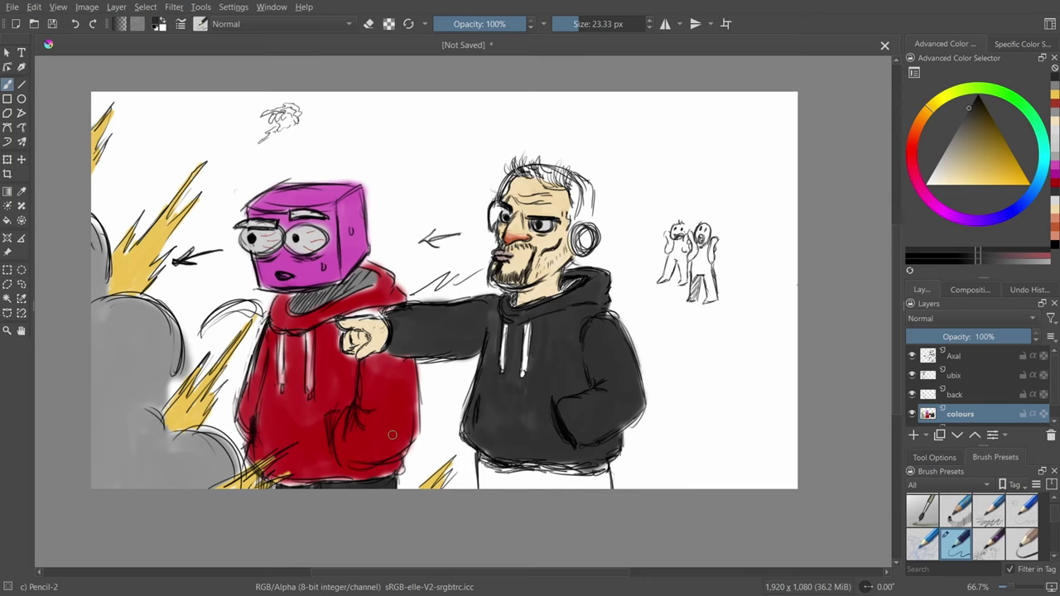
{"action": "scroll", "coordinate": [497, 322], "scroll_direction": "down", "scroll_amount": 1}
{"action": "scroll", "coordinate": [497, 322], "scroll_direction": "up", "scroll_amount": 1}
Colour the small flying object above the box head brown in the middle and dark red along its outer parts.
{"action": "left_click", "coordinate": [916, 124]}
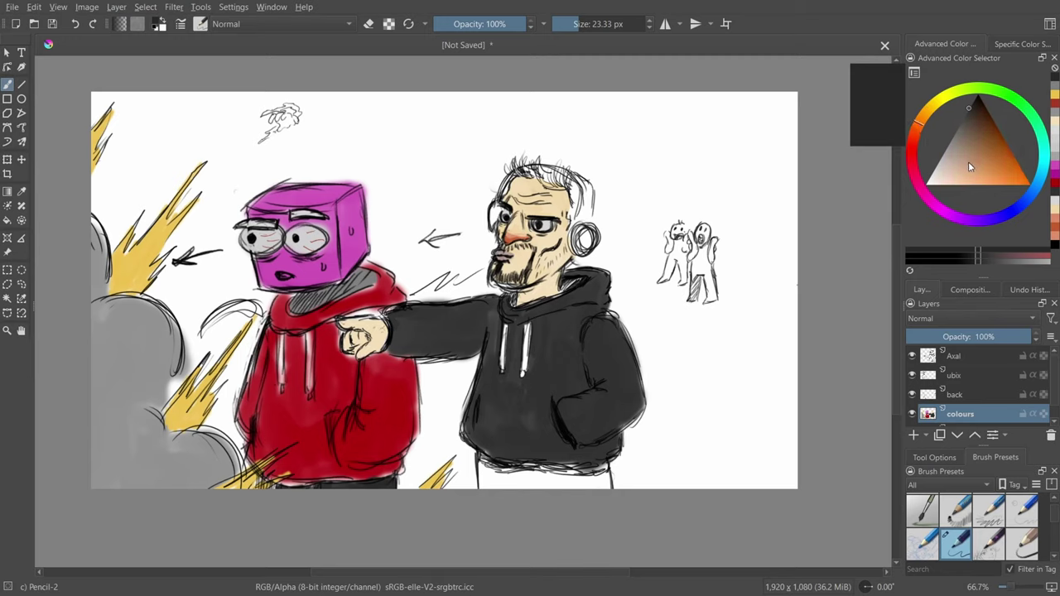
{"action": "left_click", "coordinate": [999, 132]}
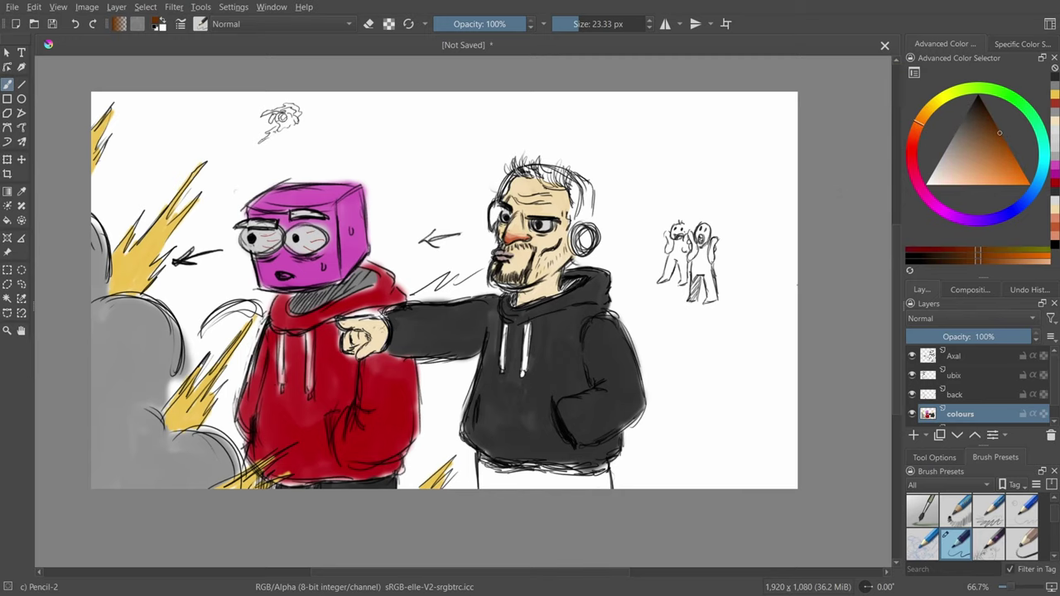
{"action": "left_click_drag", "start_coordinate": [273, 116], "coordinate": [294, 124]}
{"action": "left_click_drag", "start_coordinate": [916, 131], "coordinate": [911, 145]}
{"action": "left_click", "coordinate": [1007, 146]}
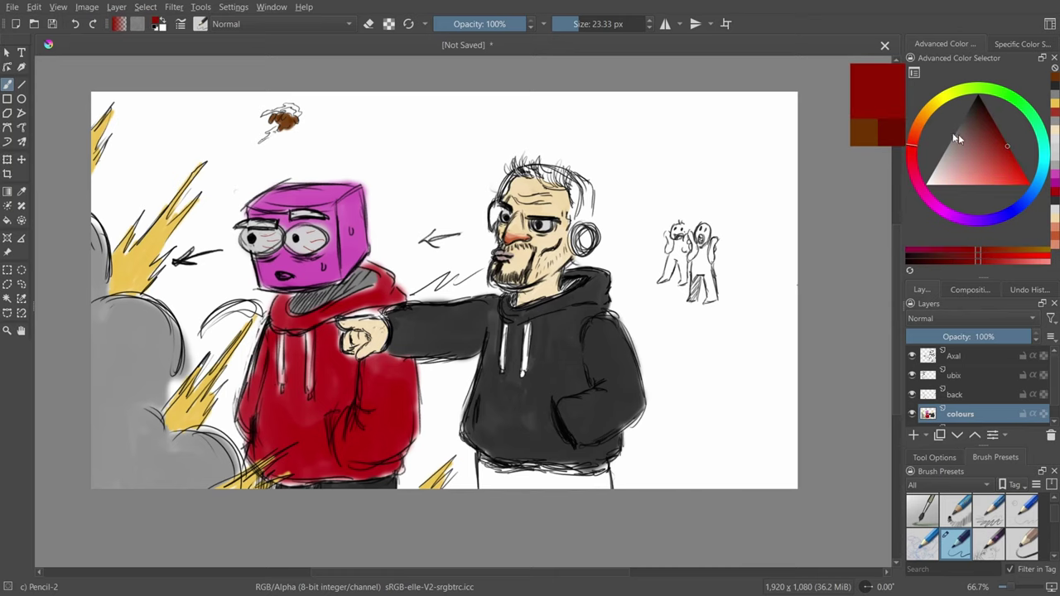
{"action": "mouse_move", "coordinate": [269, 130]}
{"action": "left_mouse_down"}
{"action": "mouse_move", "coordinate": [288, 103]}
{"action": "mouse_move", "coordinate": [265, 114]}
{"action": "mouse_move", "coordinate": [298, 113]}
{"action": "mouse_move", "coordinate": [298, 102]}
{"action": "left_mouse_up"}
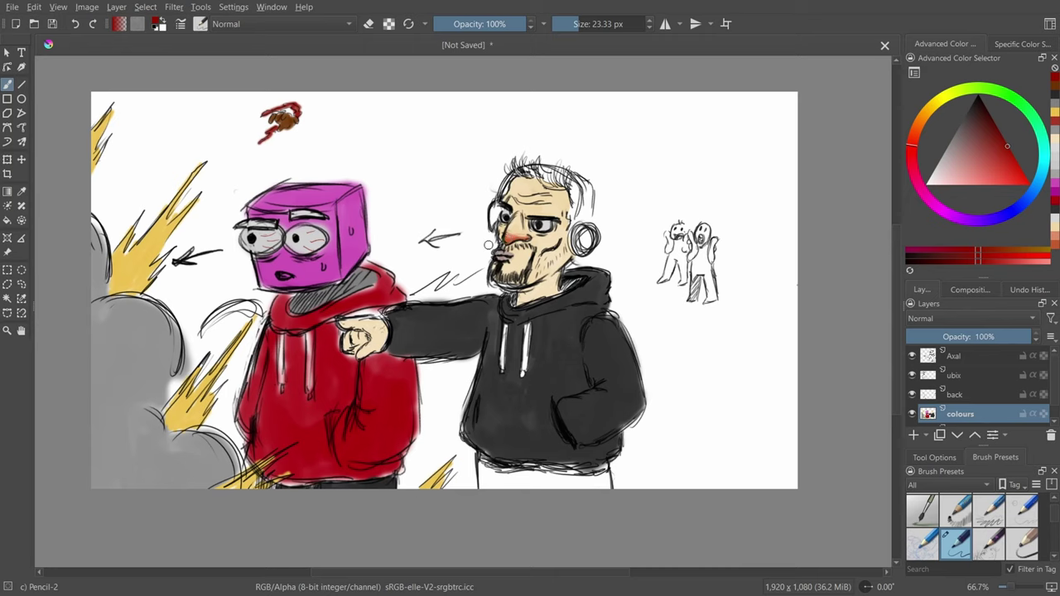
Try painting the bearded character's trousers in a dark yellow, and undo the stroke.
{"action": "left_click", "coordinate": [952, 162]}
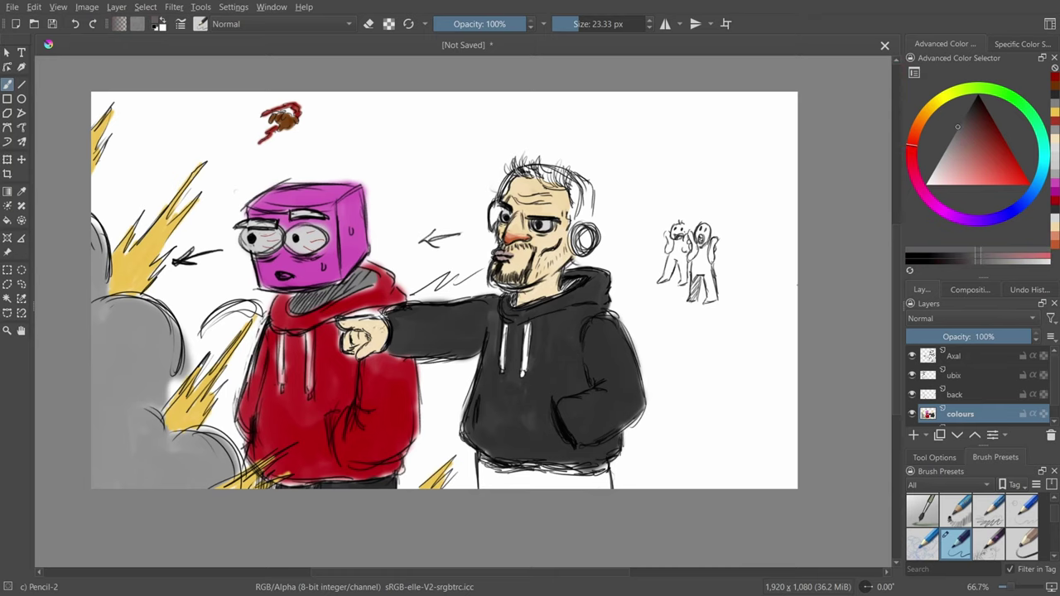
{"action": "left_click", "coordinate": [919, 130]}
{"action": "left_click_drag", "start_coordinate": [919, 130], "coordinate": [931, 105]}
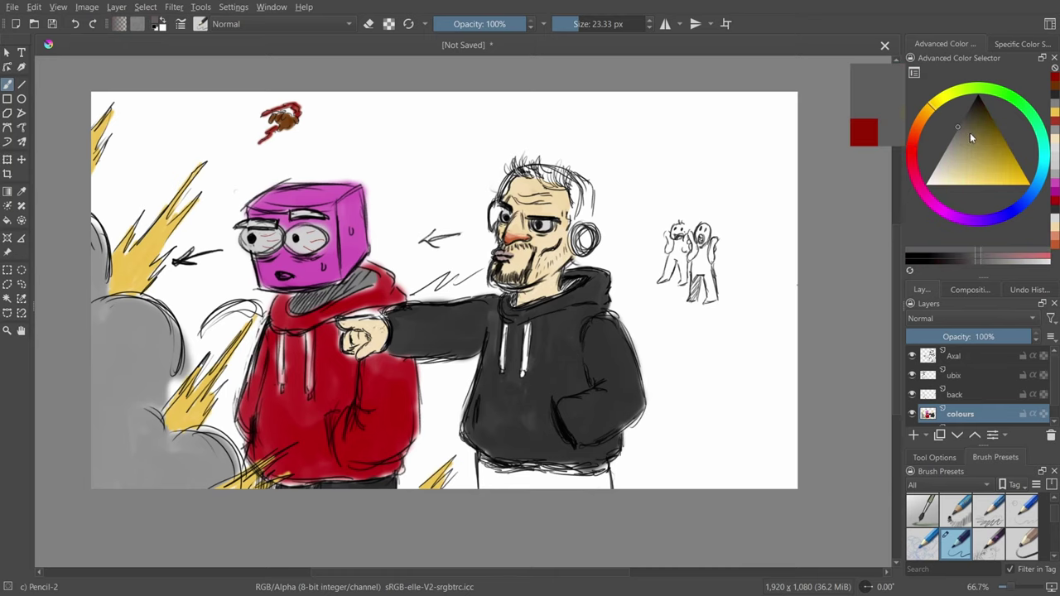
{"action": "left_click", "coordinate": [1011, 160]}
{"action": "left_click_drag", "start_coordinate": [479, 457], "coordinate": [483, 487]}
{"action": "key", "text": "ctrl+z"}
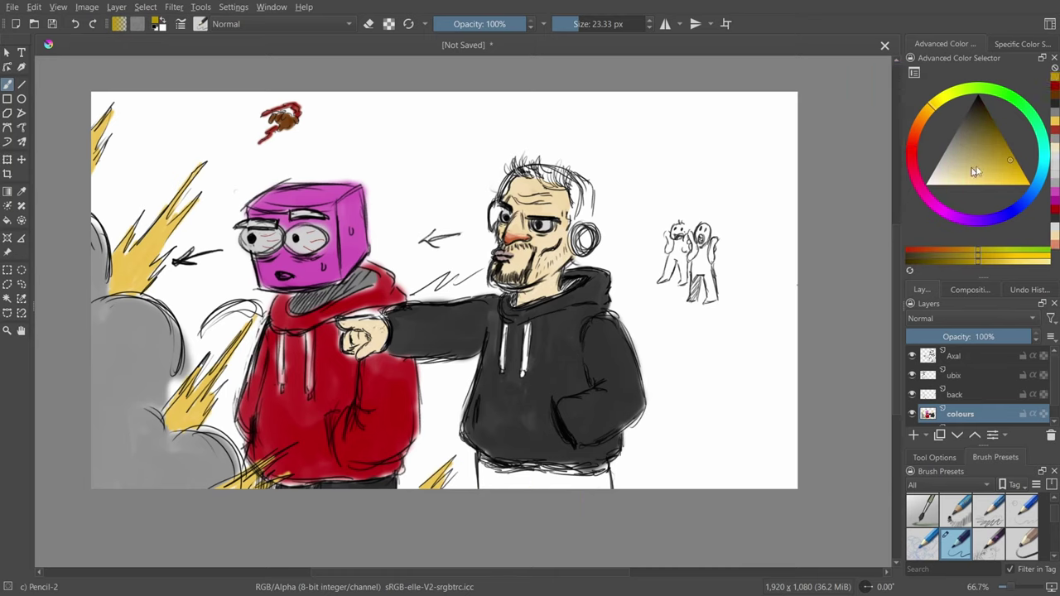
Fill the bearded character's trousers with dark brown along the canvas's lower edge.
{"action": "mouse_move", "coordinate": [921, 120]}
{"action": "left_mouse_down"}
{"action": "mouse_move", "coordinate": [914, 148]}
{"action": "mouse_move", "coordinate": [920, 121]}
{"action": "left_mouse_up"}
{"action": "mouse_move", "coordinate": [997, 137]}
{"action": "left_mouse_down"}
{"action": "mouse_move", "coordinate": [998, 123]}
{"action": "mouse_move", "coordinate": [980, 121]}
{"action": "left_mouse_up"}
{"action": "mouse_move", "coordinate": [488, 485]}
{"action": "left_mouse_down"}
{"action": "mouse_move", "coordinate": [481, 464]}
{"action": "mouse_move", "coordinate": [484, 485]}
{"action": "mouse_move", "coordinate": [515, 476]}
{"action": "mouse_move", "coordinate": [500, 472]}
{"action": "mouse_move", "coordinate": [515, 485]}
{"action": "mouse_move", "coordinate": [536, 473]}
{"action": "mouse_move", "coordinate": [608, 476]}
{"action": "mouse_move", "coordinate": [598, 478]}
{"action": "left_mouse_up"}
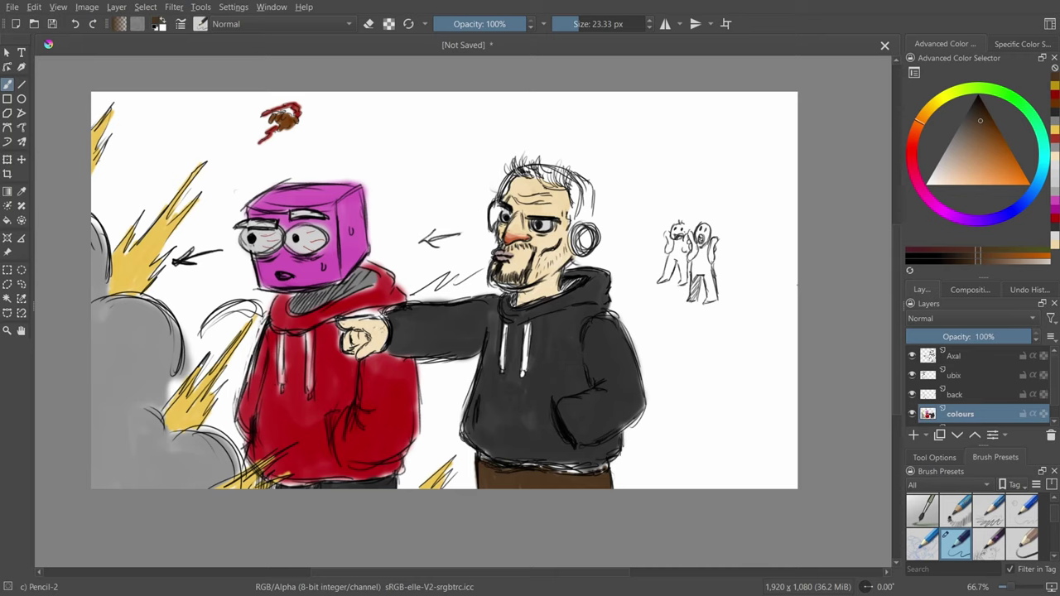
Try doodling a small swirled pile below the background figures and squiggles beside the brown trousers on the Axal layer, and erase them.
{"action": "left_click", "coordinate": [962, 360]}
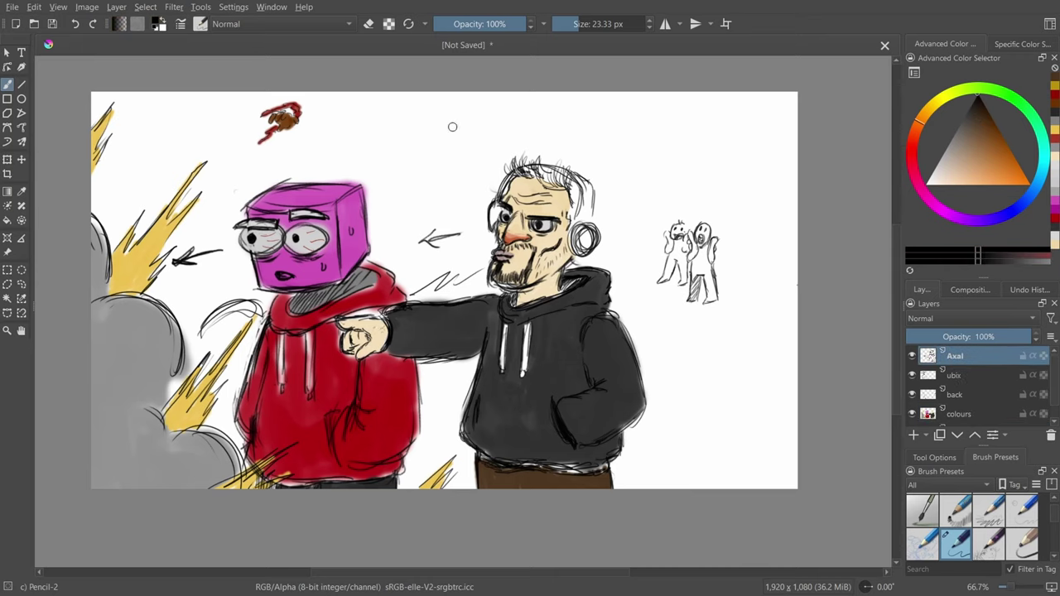
{"action": "left_click", "coordinate": [200, 24]}
{"action": "left_click", "coordinate": [628, 202]}
{"action": "left_click", "coordinate": [574, 24]}
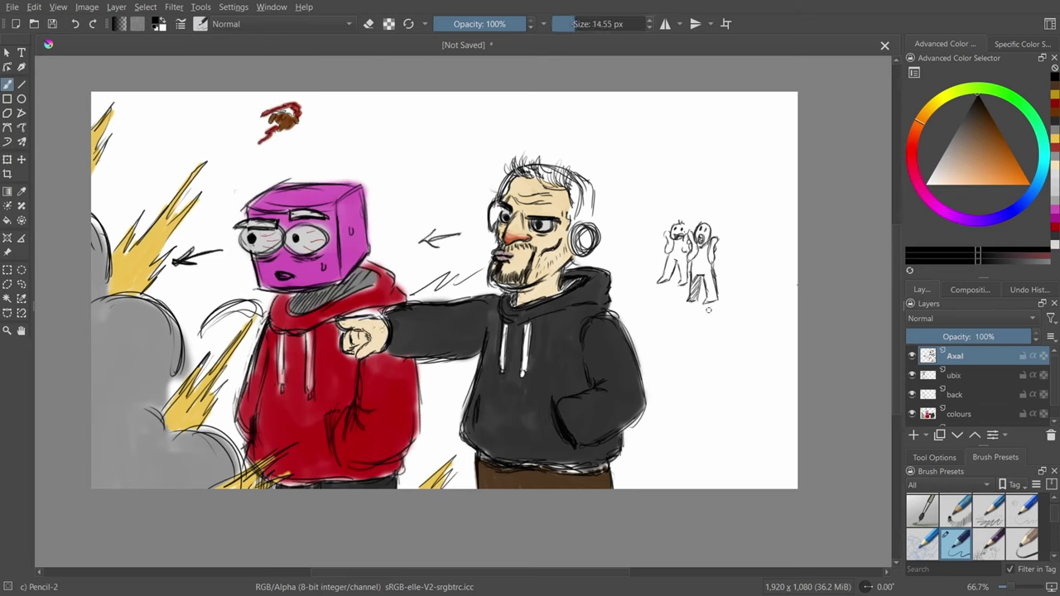
{"action": "mouse_move", "coordinate": [685, 347]}
{"action": "left_mouse_down"}
{"action": "mouse_move", "coordinate": [701, 346]}
{"action": "mouse_move", "coordinate": [692, 336]}
{"action": "left_mouse_up"}
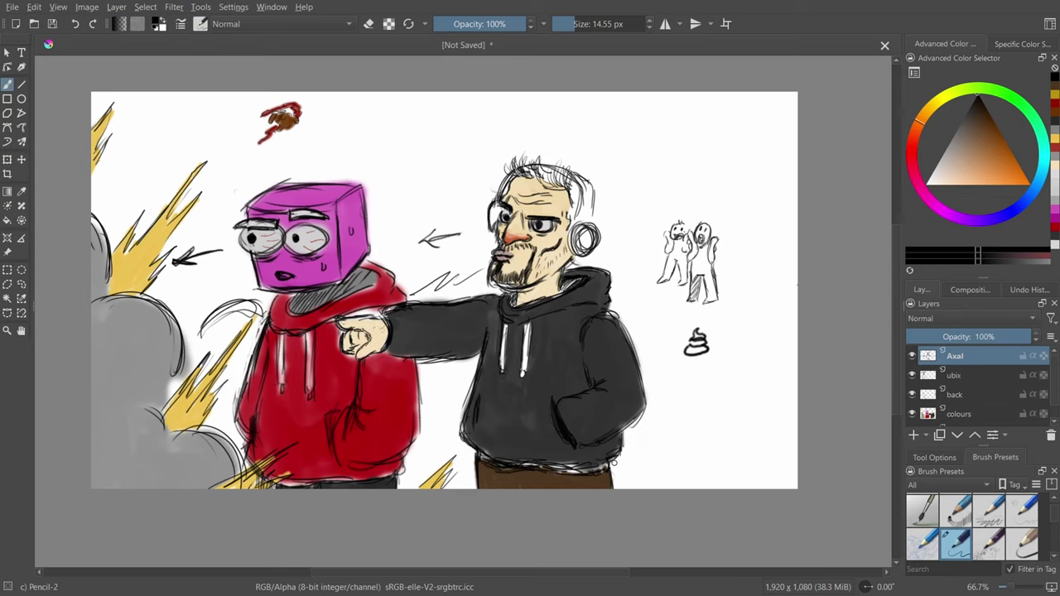
{"action": "mouse_move", "coordinate": [621, 474]}
{"action": "left_mouse_down"}
{"action": "mouse_move", "coordinate": [652, 437]}
{"action": "mouse_move", "coordinate": [652, 470]}
{"action": "left_mouse_up"}
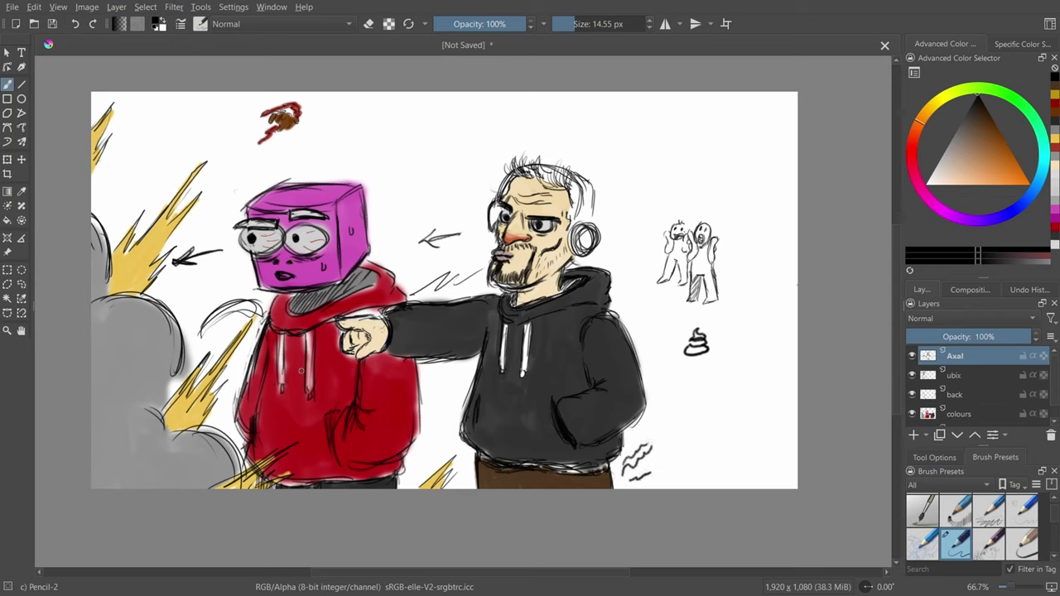
{"action": "key", "text": "e"}
{"action": "mouse_move", "coordinate": [634, 457]}
{"action": "left_mouse_down"}
{"action": "mouse_move", "coordinate": [623, 475]}
{"action": "mouse_move", "coordinate": [636, 451]}
{"action": "mouse_move", "coordinate": [655, 452]}
{"action": "mouse_move", "coordinate": [650, 485]}
{"action": "left_mouse_up"}
{"action": "mouse_move", "coordinate": [687, 357]}
{"action": "left_mouse_down"}
{"action": "mouse_move", "coordinate": [698, 331]}
{"action": "mouse_move", "coordinate": [690, 354]}
{"action": "mouse_move", "coordinate": [702, 334]}
{"action": "mouse_move", "coordinate": [704, 348]}
{"action": "left_mouse_up"}
Merge the Axal, ubix, back and colours layers into one layer above the Background.
{"action": "left_click", "coordinate": [957, 395]}
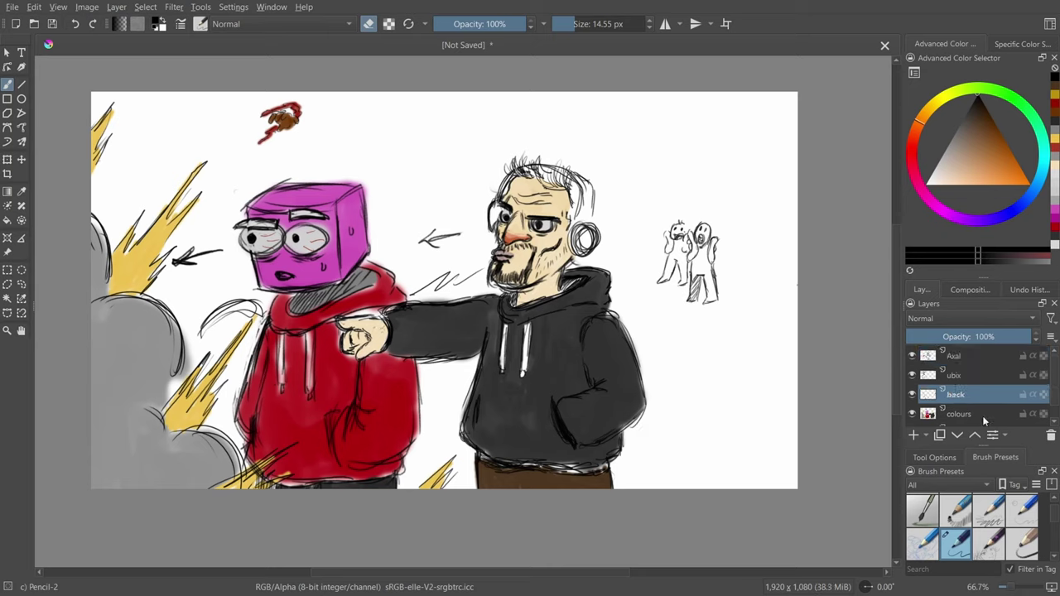
{"action": "left_click", "coordinate": [982, 421]}
{"action": "left_click", "coordinate": [1006, 352]}
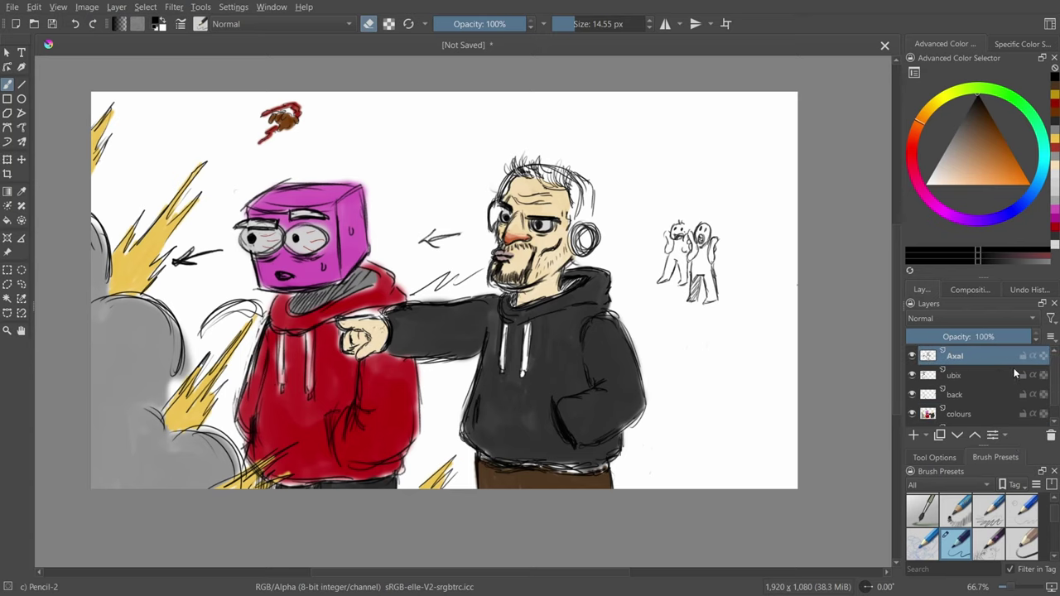
{"action": "scroll", "coordinate": [1036, 369], "scroll_direction": "down", "scroll_amount": 2}
{"action": "left_click", "coordinate": [972, 401], "text": "shift"}
{"action": "right_click", "coordinate": [949, 369]}
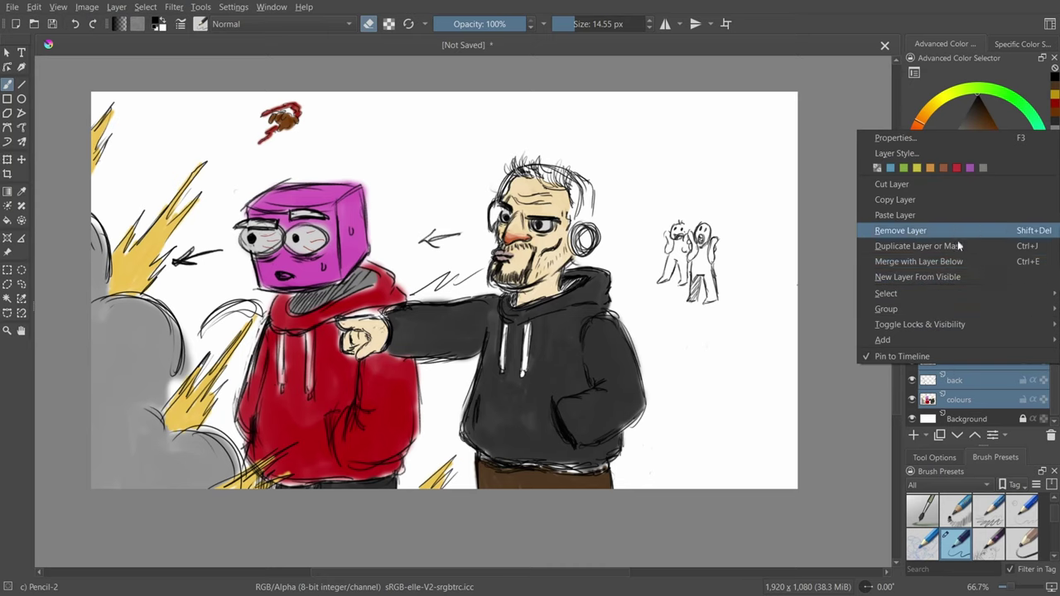
{"action": "left_click", "coordinate": [925, 260]}
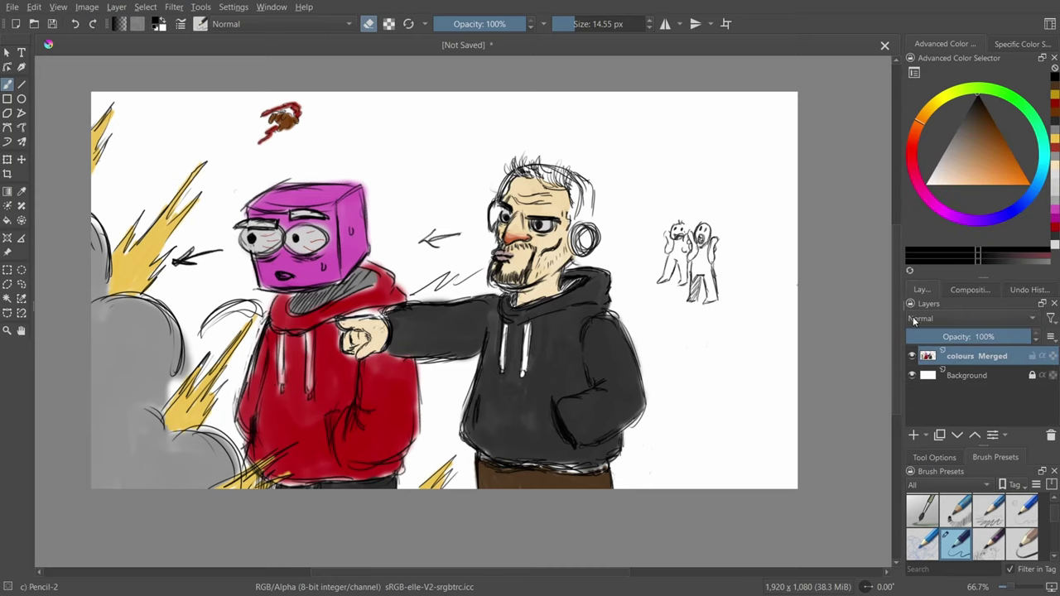
Add a new paint layer above the merged drawing, lower the merged layer's opacity to fade it, and make the new layer active.
{"action": "key", "text": "Insert"}
{"action": "left_click", "coordinate": [992, 377]}
{"action": "left_click", "coordinate": [932, 338]}
{"action": "left_click", "coordinate": [966, 356]}
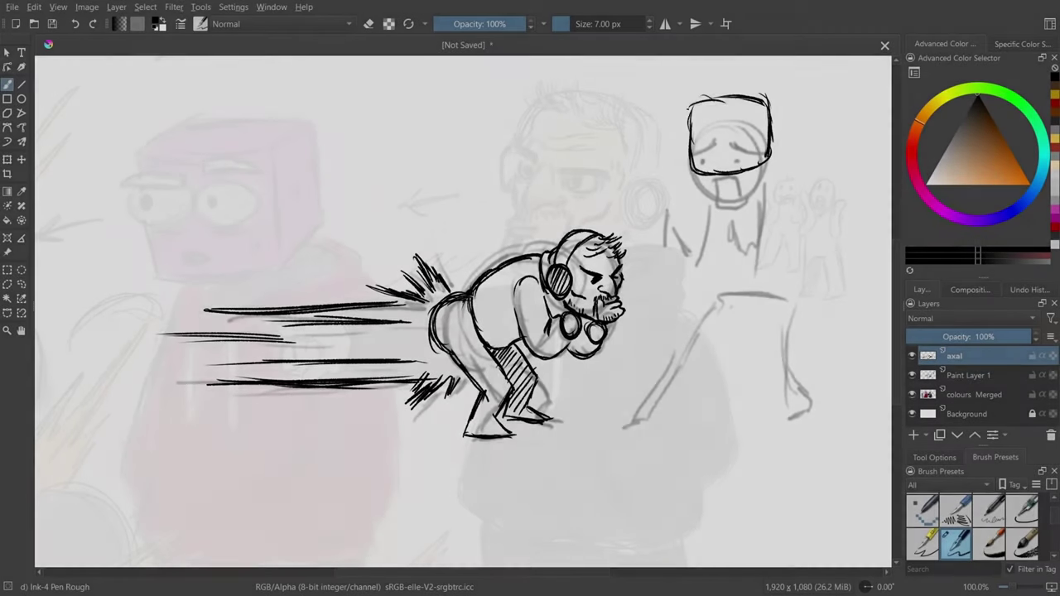
Ink the box-headed figure's face with two worried eyes and a short straight mouth inside the head outline.
{"action": "mouse_move", "coordinate": [734, 94]}
{"action": "left_mouse_down"}
{"action": "mouse_move", "coordinate": [700, 99]}
{"action": "mouse_move", "coordinate": [689, 142]}
{"action": "mouse_move", "coordinate": [726, 115]}
{"action": "mouse_move", "coordinate": [765, 124]}
{"action": "mouse_move", "coordinate": [694, 136]}
{"action": "mouse_move", "coordinate": [720, 141]}
{"action": "mouse_move", "coordinate": [717, 120]}
{"action": "mouse_move", "coordinate": [738, 141]}
{"action": "mouse_move", "coordinate": [760, 135]}
{"action": "mouse_move", "coordinate": [749, 144]}
{"action": "left_mouse_up"}
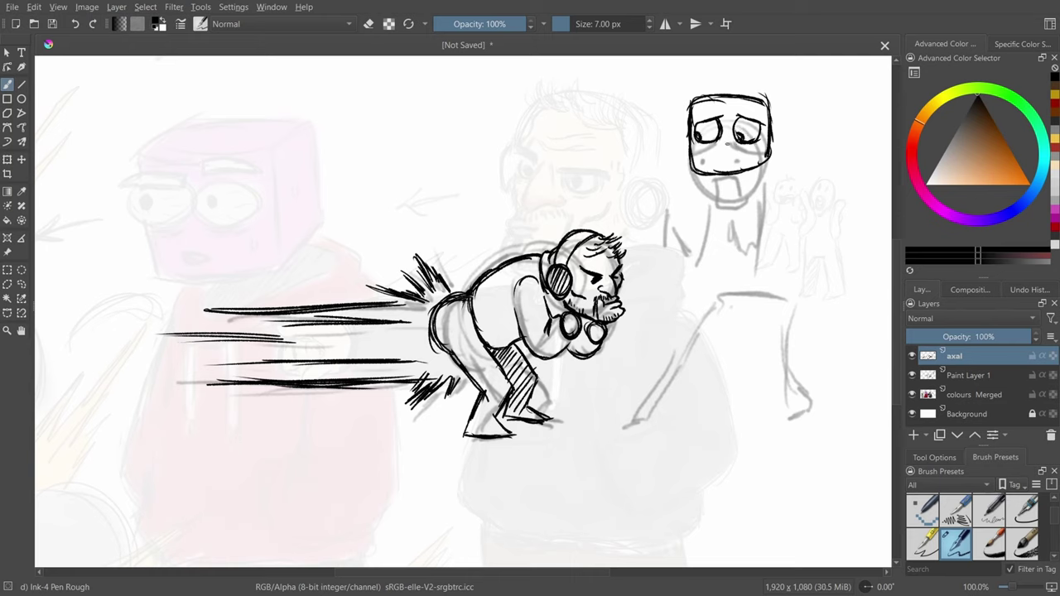
{"action": "key", "text": "ctrl+z"}
{"action": "left_click_drag", "start_coordinate": [715, 156], "coordinate": [749, 156]}
Ink the box-headed figure's hood and collar beneath the head, and outline one shoulder and sleeve down to the elbow.
{"action": "mouse_move", "coordinate": [703, 185]}
{"action": "left_mouse_down"}
{"action": "mouse_move", "coordinate": [742, 195]}
{"action": "mouse_move", "coordinate": [757, 182]}
{"action": "mouse_move", "coordinate": [721, 178]}
{"action": "mouse_move", "coordinate": [766, 177]}
{"action": "left_mouse_up"}
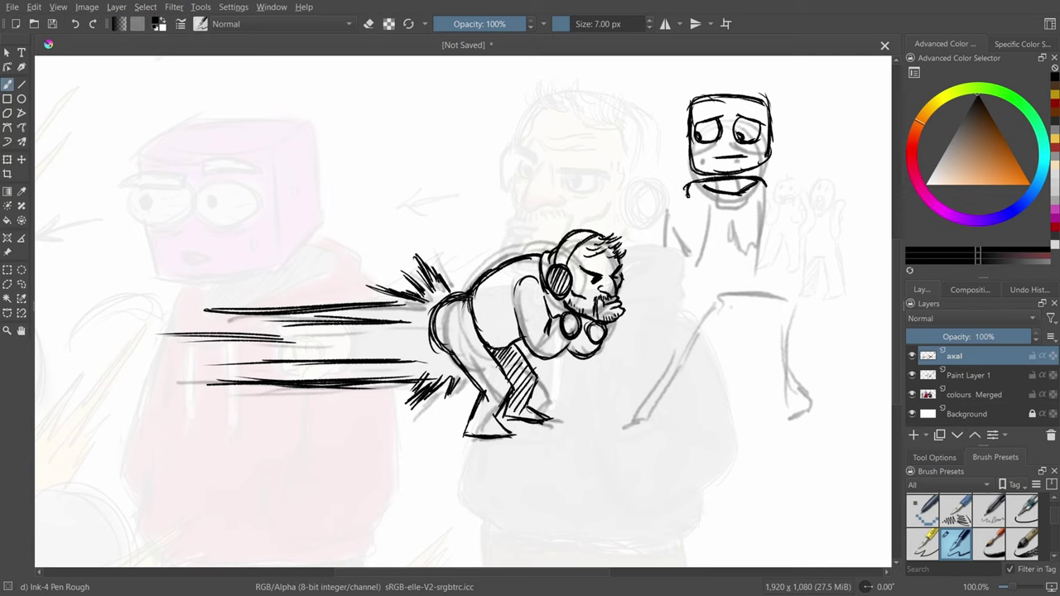
{"action": "mouse_move", "coordinate": [693, 205]}
{"action": "left_mouse_down"}
{"action": "mouse_move", "coordinate": [735, 214]}
{"action": "mouse_move", "coordinate": [768, 203]}
{"action": "left_mouse_up"}
{"action": "mouse_move", "coordinate": [673, 208]}
{"action": "left_mouse_down"}
{"action": "mouse_move", "coordinate": [657, 219]}
{"action": "mouse_move", "coordinate": [650, 273]}
{"action": "left_mouse_up"}
{"action": "left_click_drag", "start_coordinate": [658, 230], "coordinate": [646, 285]}
{"action": "mouse_move", "coordinate": [654, 240]}
{"action": "left_mouse_down"}
{"action": "mouse_move", "coordinate": [650, 308]}
{"action": "mouse_move", "coordinate": [692, 319]}
{"action": "left_mouse_up"}
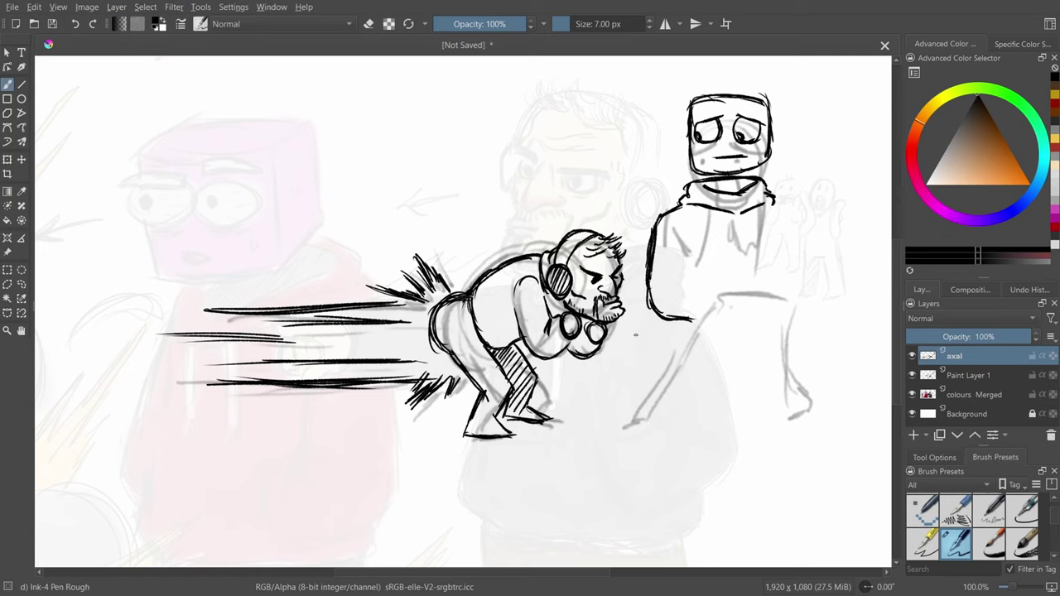
Draw a slanted platform top under the crouching bearded character's feet, with vertical edges running down from its corners.
{"action": "left_click_drag", "start_coordinate": [469, 413], "coordinate": [404, 452]}
{"action": "mouse_move", "coordinate": [526, 408]}
{"action": "left_mouse_down"}
{"action": "mouse_move", "coordinate": [593, 396]}
{"action": "mouse_move", "coordinate": [603, 404]}
{"action": "mouse_move", "coordinate": [540, 479]}
{"action": "left_mouse_up"}
{"action": "left_click_drag", "start_coordinate": [387, 465], "coordinate": [541, 461]}
{"action": "left_click_drag", "start_coordinate": [404, 463], "coordinate": [546, 471]}
{"action": "mouse_move", "coordinate": [399, 468]}
{"action": "left_mouse_down"}
{"action": "mouse_move", "coordinate": [476, 468]}
{"action": "mouse_move", "coordinate": [435, 538]}
{"action": "left_mouse_up"}
{"action": "left_click_drag", "start_coordinate": [439, 465], "coordinate": [432, 567]}
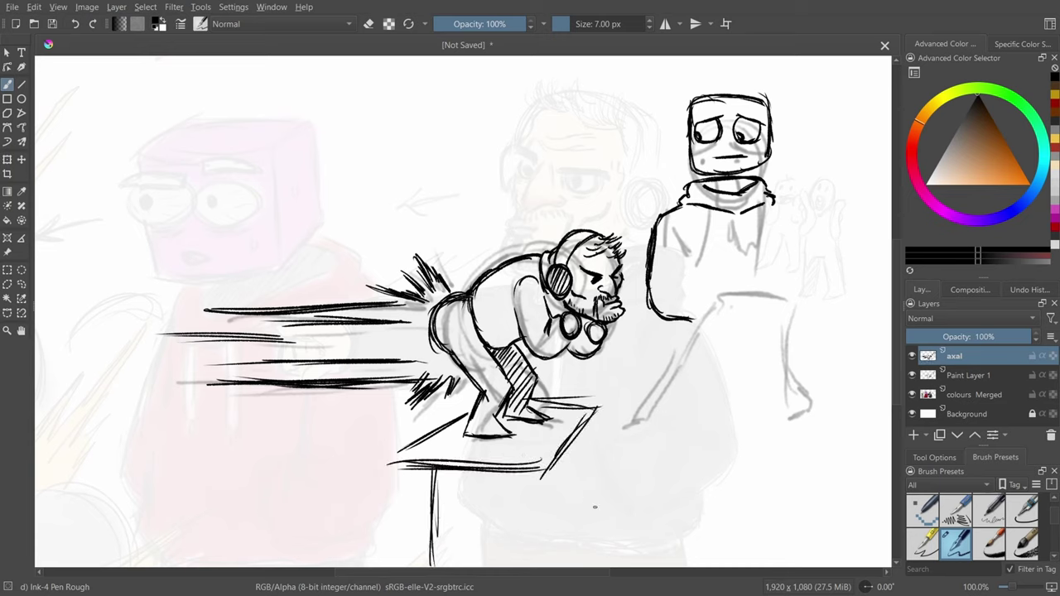
{"action": "left_click_drag", "start_coordinate": [585, 432], "coordinate": [581, 527]}
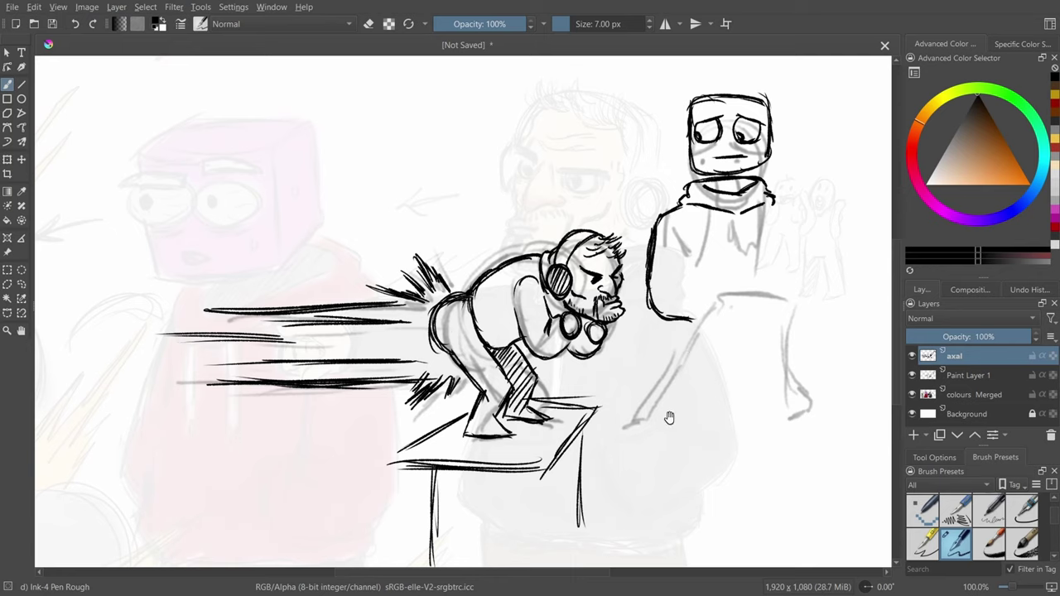
Outline the box-headed figure's other sleeve, and add the pocket openings and the hoodie's hem.
{"action": "mouse_move", "coordinate": [670, 419]}
{"action": "left_mouse_down"}
{"action": "mouse_move", "coordinate": [464, 362]}
{"action": "mouse_move", "coordinate": [473, 403]}
{"action": "mouse_move", "coordinate": [509, 371]}
{"action": "mouse_move", "coordinate": [476, 340]}
{"action": "mouse_move", "coordinate": [473, 311]}
{"action": "mouse_move", "coordinate": [476, 341]}
{"action": "mouse_move", "coordinate": [572, 335]}
{"action": "left_mouse_up"}
{"action": "mouse_move", "coordinate": [579, 187]}
{"action": "left_mouse_down"}
{"action": "mouse_move", "coordinate": [610, 209]}
{"action": "mouse_move", "coordinate": [609, 238]}
{"action": "mouse_move", "coordinate": [601, 290]}
{"action": "mouse_move", "coordinate": [568, 308]}
{"action": "left_mouse_up"}
{"action": "left_click_drag", "start_coordinate": [507, 277], "coordinate": [500, 311]}
{"action": "mouse_move", "coordinate": [506, 280]}
{"action": "left_mouse_down"}
{"action": "mouse_move", "coordinate": [499, 310]}
{"action": "mouse_move", "coordinate": [593, 331]}
{"action": "mouse_move", "coordinate": [575, 338]}
{"action": "left_mouse_up"}
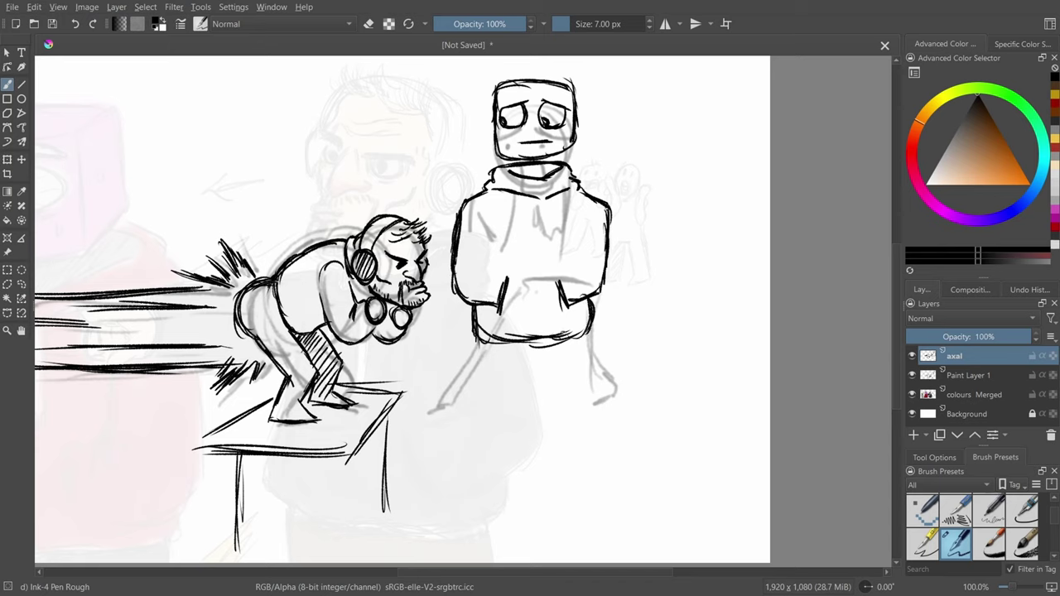
Erase one side of the hoodie's hem, redraw it with a wider rounded edge, and thicken the hem's lower line.
{"action": "key", "text": "e"}
{"action": "left_click_drag", "start_coordinate": [472, 306], "coordinate": [483, 336]}
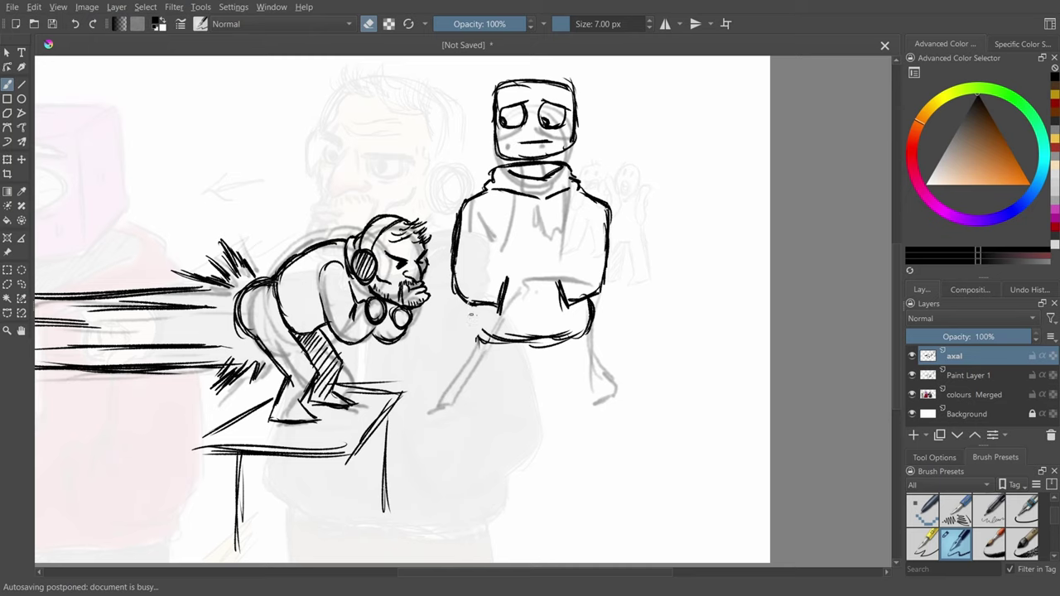
{"action": "key", "text": "e"}
{"action": "mouse_move", "coordinate": [469, 305]}
{"action": "left_mouse_down"}
{"action": "mouse_move", "coordinate": [469, 340]}
{"action": "mouse_move", "coordinate": [493, 342]}
{"action": "mouse_move", "coordinate": [467, 323]}
{"action": "left_mouse_up"}
{"action": "mouse_move", "coordinate": [467, 328]}
{"action": "left_mouse_down"}
{"action": "mouse_move", "coordinate": [519, 346]}
{"action": "mouse_move", "coordinate": [581, 331]}
{"action": "left_mouse_up"}
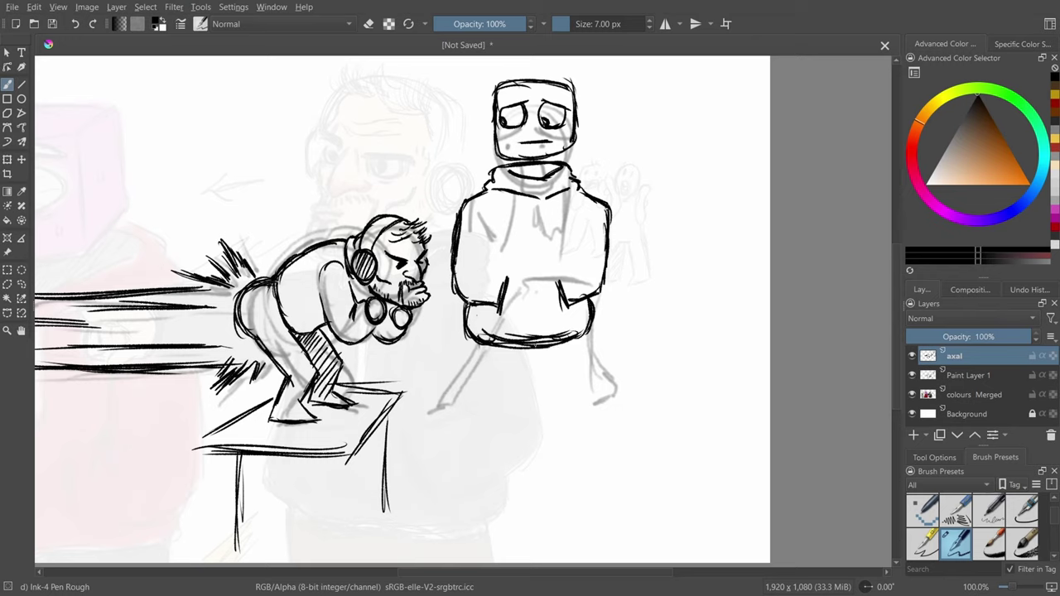
{"action": "left_click_drag", "start_coordinate": [523, 347], "coordinate": [564, 341]}
Draw the box-headed figure's two straight legs below the hoodie, with a short crotch line and outward-pointing feet.
{"action": "mouse_move", "coordinate": [474, 340]}
{"action": "left_mouse_down"}
{"action": "mouse_move", "coordinate": [472, 489]}
{"action": "mouse_move", "coordinate": [455, 519]}
{"action": "mouse_move", "coordinate": [500, 508]}
{"action": "mouse_move", "coordinate": [515, 426]}
{"action": "left_mouse_up"}
{"action": "left_click_drag", "start_coordinate": [515, 487], "coordinate": [513, 371]}
{"action": "left_click_drag", "start_coordinate": [517, 450], "coordinate": [517, 416]}
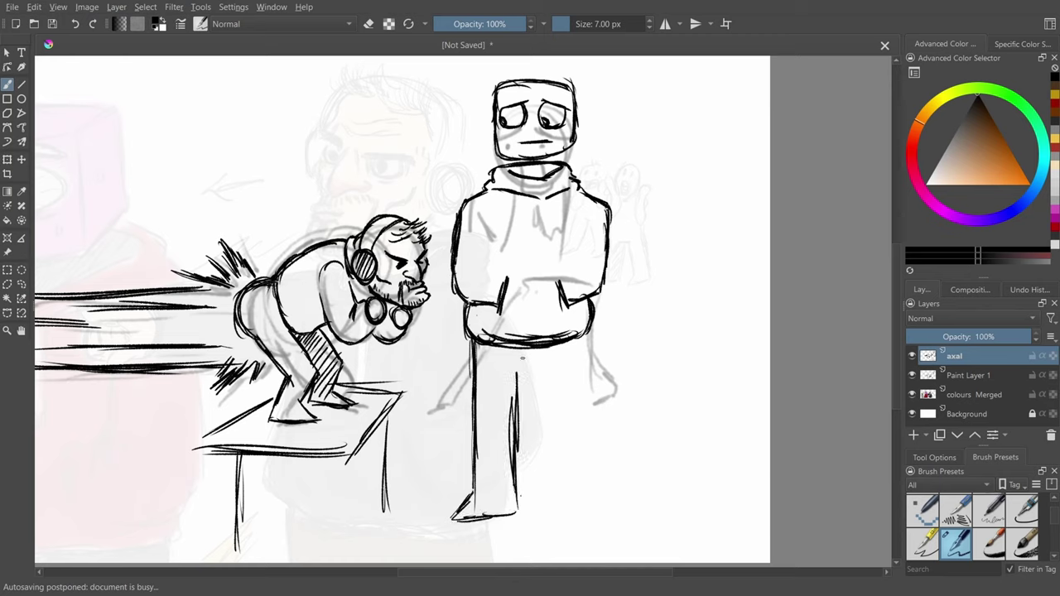
{"action": "left_click_drag", "start_coordinate": [515, 374], "coordinate": [555, 372]}
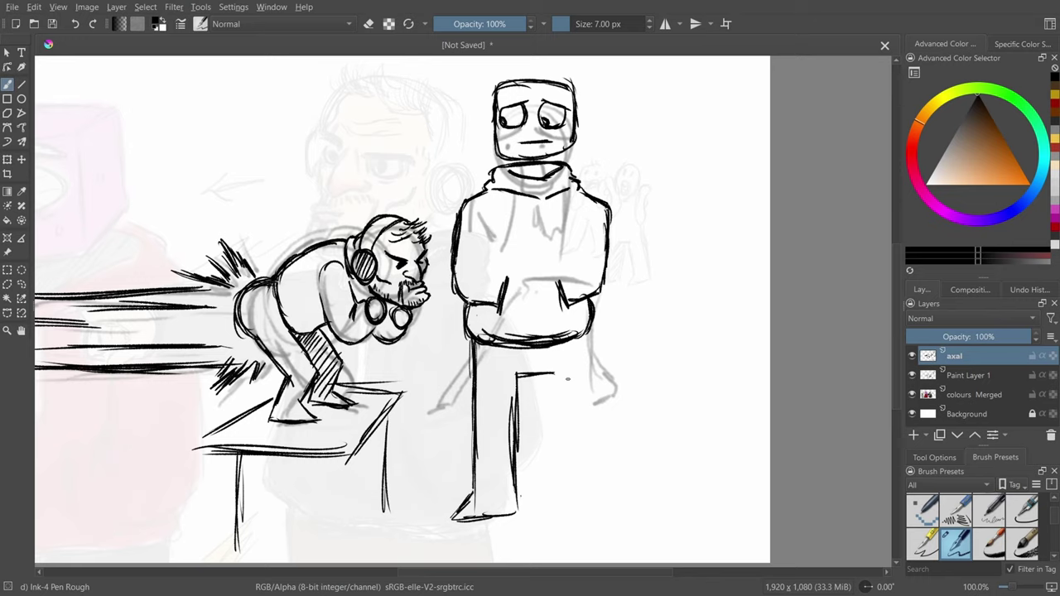
{"action": "left_click_drag", "start_coordinate": [583, 335], "coordinate": [596, 488]}
{"action": "mouse_move", "coordinate": [547, 374]}
{"action": "left_mouse_down"}
{"action": "mouse_move", "coordinate": [560, 512]}
{"action": "mouse_move", "coordinate": [633, 507]}
{"action": "left_mouse_up"}
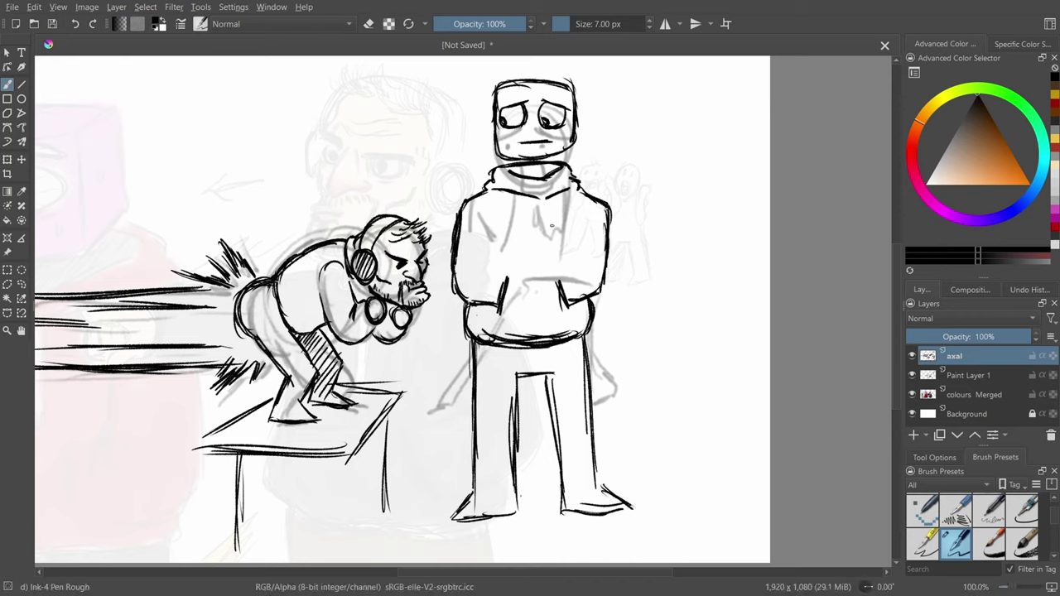
Add fold lines to both hoodie sleeves at the elbows and two drawstrings hanging from the collar.
{"action": "mouse_move", "coordinate": [492, 262]}
{"action": "left_mouse_down"}
{"action": "mouse_move", "coordinate": [465, 274]}
{"action": "mouse_move", "coordinate": [598, 255]}
{"action": "left_mouse_up"}
{"action": "left_click_drag", "start_coordinate": [482, 237], "coordinate": [477, 261]}
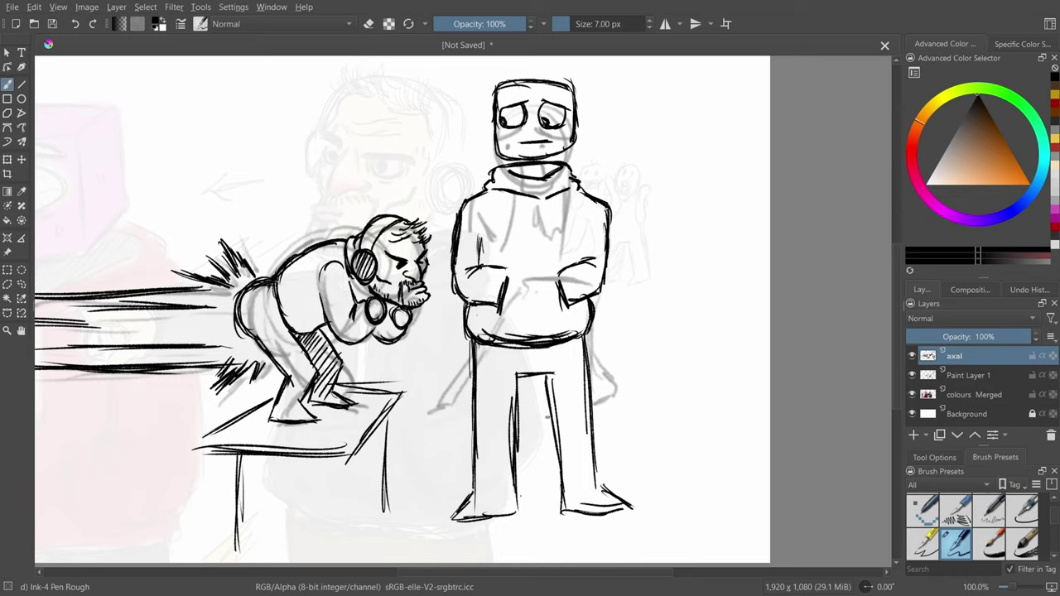
{"action": "left_click_drag", "start_coordinate": [520, 193], "coordinate": [512, 231]}
{"action": "mouse_move", "coordinate": [547, 200]}
{"action": "left_mouse_down"}
{"action": "mouse_move", "coordinate": [548, 237]}
{"action": "mouse_move", "coordinate": [515, 237]}
{"action": "mouse_move", "coordinate": [549, 241]}
{"action": "left_mouse_up"}
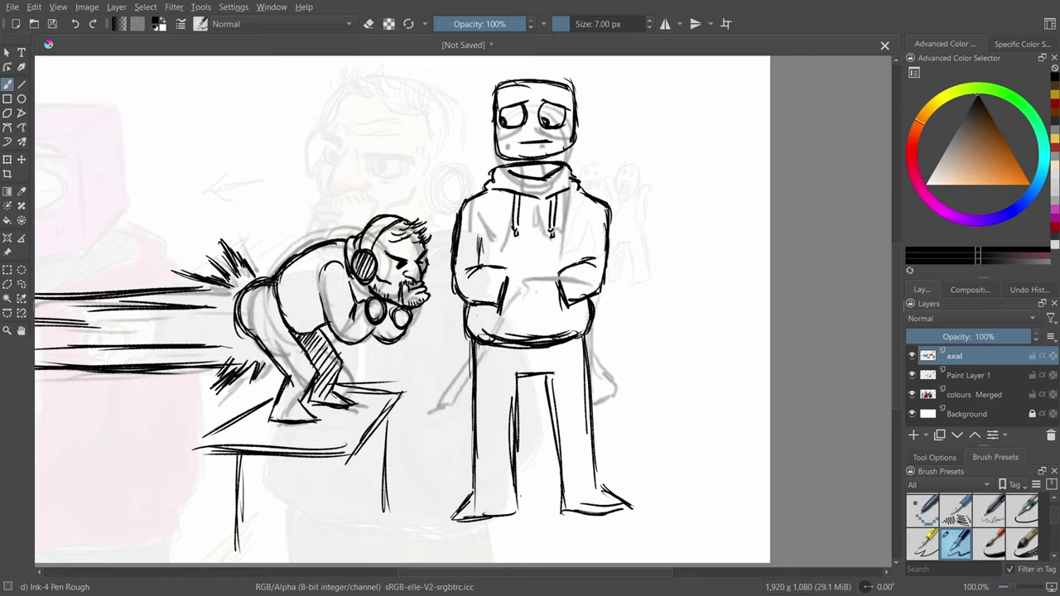
Strengthen the box head's lower edge, erase the pupils, and redraw them smaller with tears under both eyes.
{"action": "left_click_drag", "start_coordinate": [509, 158], "coordinate": [571, 147]}
{"action": "key", "text": "e"}
{"action": "left_click_drag", "start_coordinate": [505, 119], "coordinate": [544, 123]}
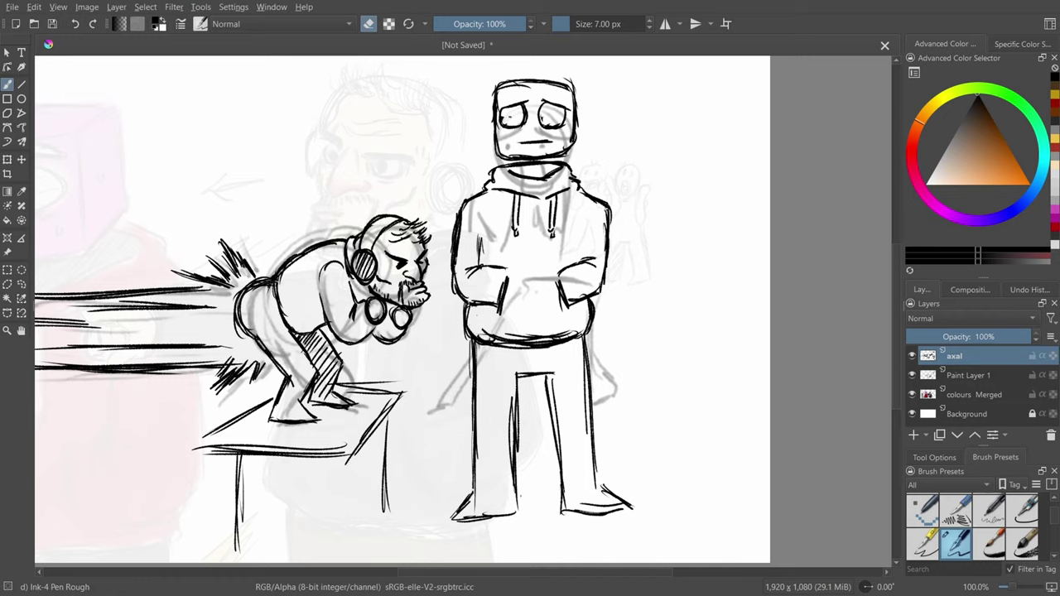
{"action": "key", "text": "e"}
{"action": "mouse_move", "coordinate": [511, 114]}
{"action": "left_mouse_down"}
{"action": "mouse_move", "coordinate": [555, 118]}
{"action": "mouse_move", "coordinate": [515, 129]}
{"action": "mouse_move", "coordinate": [564, 126]}
{"action": "mouse_move", "coordinate": [508, 129]}
{"action": "mouse_move", "coordinate": [500, 141]}
{"action": "mouse_move", "coordinate": [507, 130]}
{"action": "mouse_move", "coordinate": [569, 137]}
{"action": "left_mouse_up"}
{"action": "key", "text": "e"}
{"action": "key", "text": "e"}
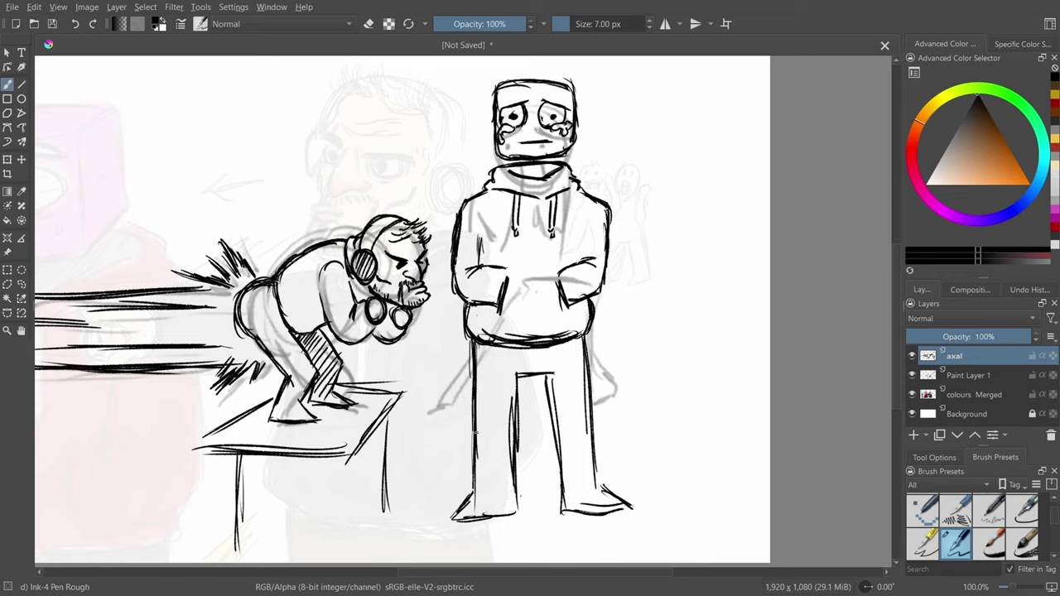
Hide the rough sketch on Paint Layer 1, and complete the platform as a box with bottom and side edges.
{"action": "key", "text": "minus"}
{"action": "key", "text": "minus"}
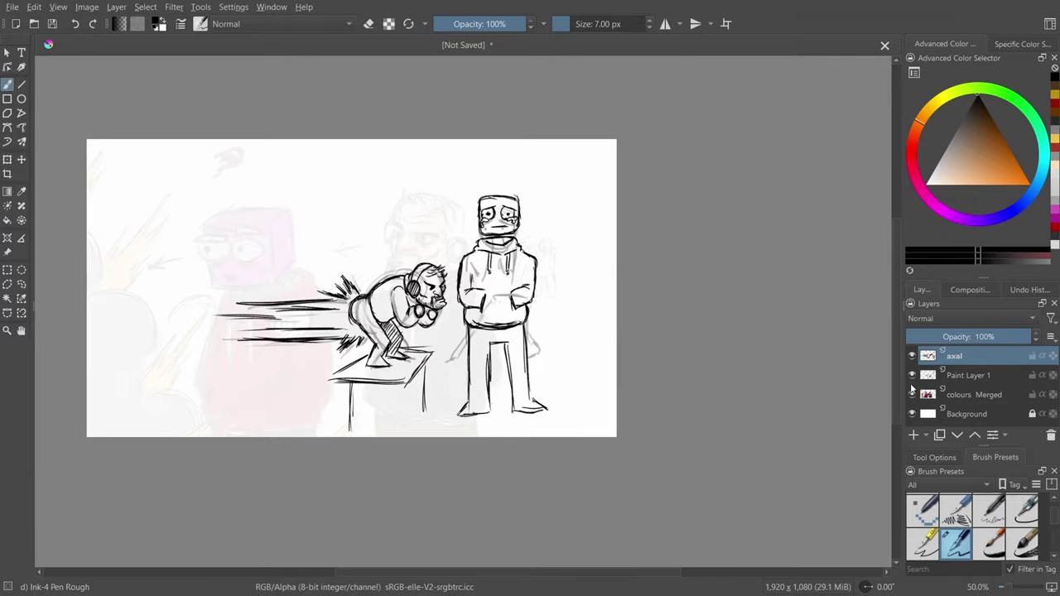
{"action": "left_click", "coordinate": [911, 394]}
{"action": "left_click", "coordinate": [912, 394]}
{"action": "left_click", "coordinate": [912, 376]}
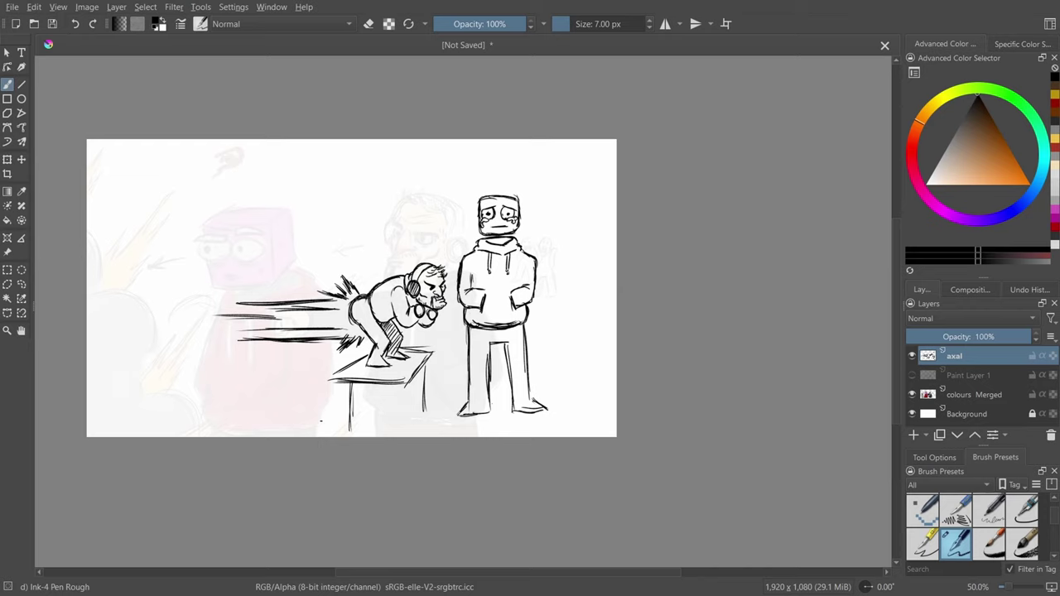
{"action": "mouse_move", "coordinate": [395, 392]}
{"action": "left_mouse_down"}
{"action": "mouse_move", "coordinate": [393, 428]}
{"action": "mouse_move", "coordinate": [429, 411]}
{"action": "left_mouse_up"}
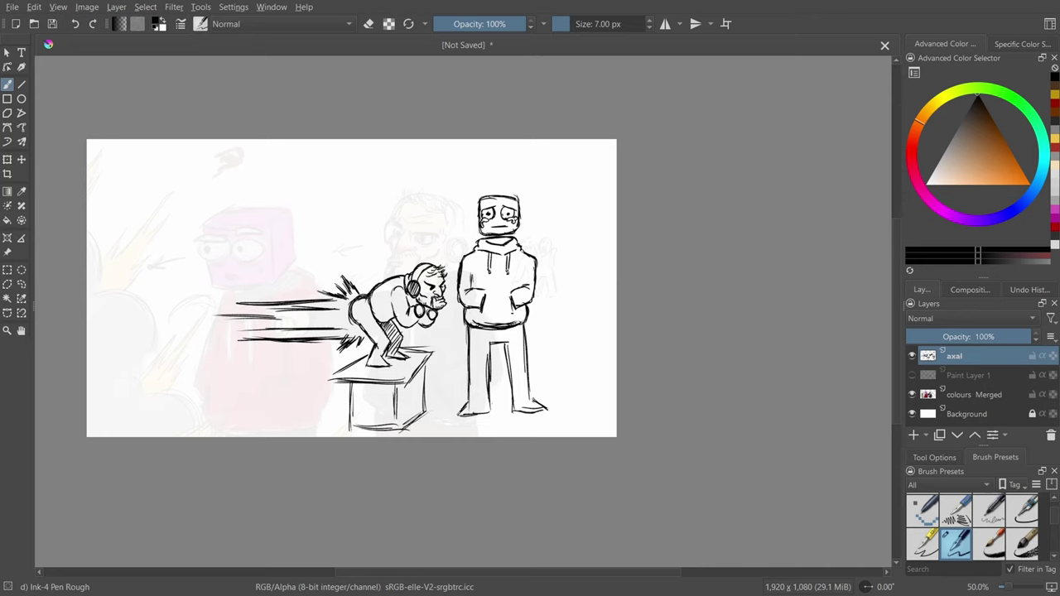
Replace the box-headed figure's straight mouth with a small frown between the tearful eyes.
{"action": "key", "text": "1"}
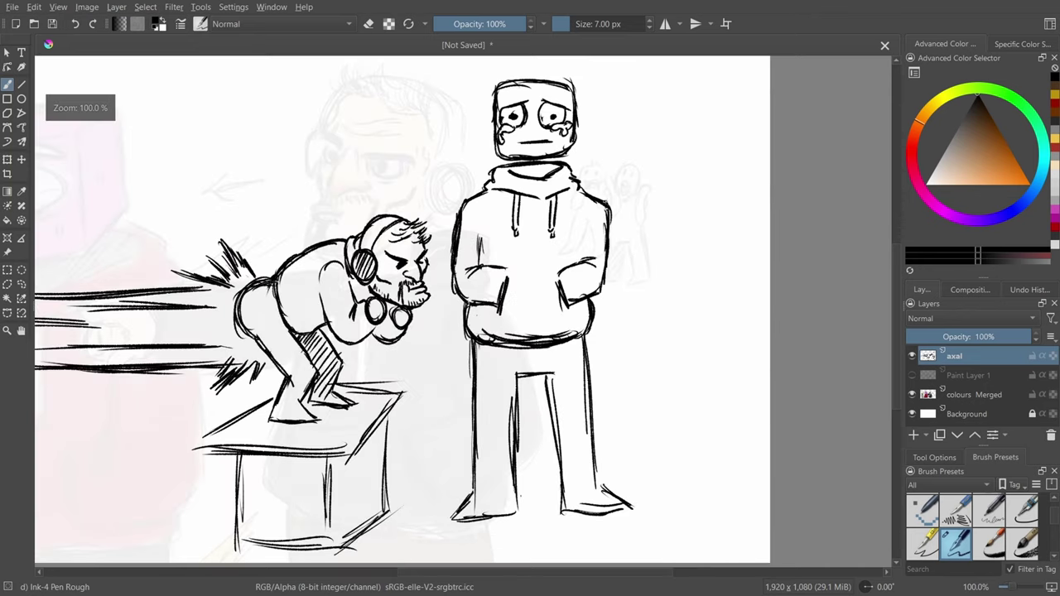
{"action": "key", "text": "e"}
{"action": "left_click_drag", "start_coordinate": [517, 143], "coordinate": [553, 142]}
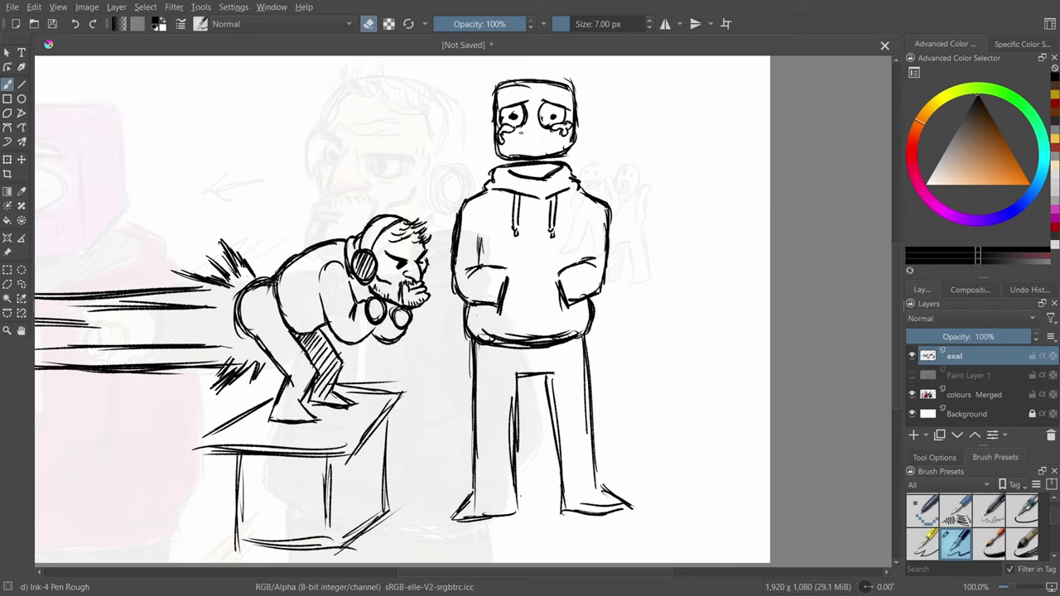
{"action": "key", "text": "e"}
{"action": "left_click_drag", "start_coordinate": [525, 141], "coordinate": [546, 138]}
{"action": "key", "text": "ctrl+z"}
{"action": "key", "text": "ctrl+z"}
{"action": "mouse_move", "coordinate": [520, 134]}
{"action": "left_mouse_down"}
{"action": "mouse_move", "coordinate": [537, 135]}
{"action": "mouse_move", "coordinate": [534, 127]}
{"action": "left_mouse_up"}
{"action": "key", "text": "ctrl+z"}
{"action": "key", "text": "ctrl+z"}
{"action": "key", "text": "minus"}
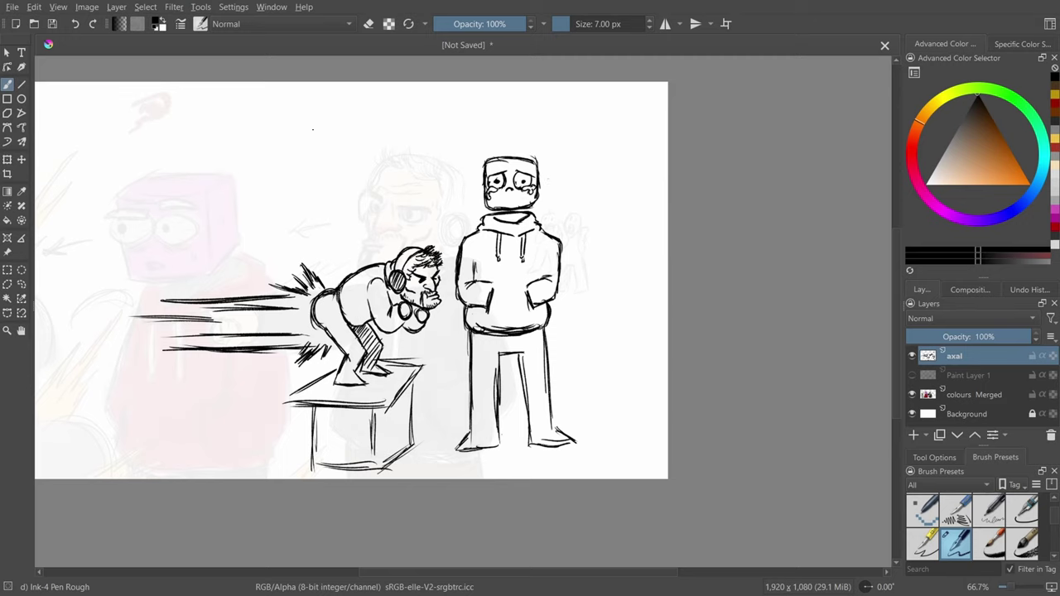
Try sketching a round face with two eyes and a smirk above the crouching character, and undo all its strokes.
{"action": "mouse_move", "coordinate": [311, 130]}
{"action": "left_mouse_down"}
{"action": "mouse_move", "coordinate": [312, 162]}
{"action": "mouse_move", "coordinate": [347, 174]}
{"action": "mouse_move", "coordinate": [370, 157]}
{"action": "mouse_move", "coordinate": [373, 131]}
{"action": "mouse_move", "coordinate": [347, 121]}
{"action": "mouse_move", "coordinate": [312, 156]}
{"action": "mouse_move", "coordinate": [320, 124]}
{"action": "mouse_move", "coordinate": [346, 130]}
{"action": "mouse_move", "coordinate": [313, 124]}
{"action": "mouse_move", "coordinate": [310, 146]}
{"action": "mouse_move", "coordinate": [362, 143]}
{"action": "mouse_move", "coordinate": [324, 142]}
{"action": "mouse_move", "coordinate": [359, 159]}
{"action": "left_mouse_up"}
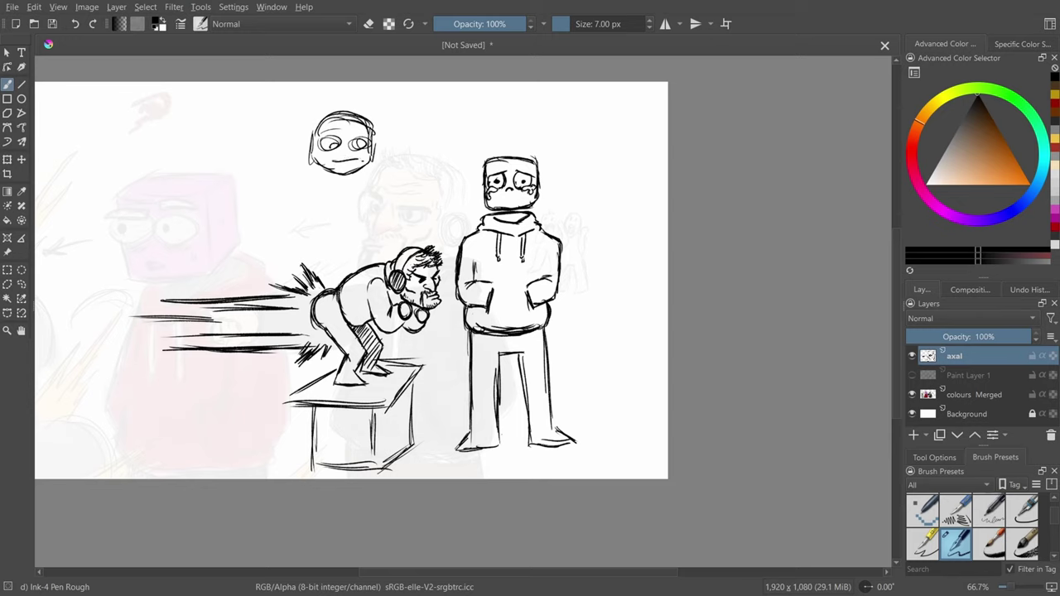
{"action": "mouse_move", "coordinate": [319, 126]}
{"action": "left_mouse_down"}
{"action": "mouse_move", "coordinate": [326, 107]}
{"action": "mouse_move", "coordinate": [331, 116]}
{"action": "left_mouse_up"}
{"action": "key", "text": "ctrl+z"}
{"action": "key", "text": "ctrl+z"}
{"action": "key", "text": "ctrl+z"}
{"action": "key", "text": "ctrl+z"}
{"action": "key", "text": "ctrl+z"}
{"action": "key", "text": "ctrl+z"}
{"action": "key", "text": "ctrl+z"}
{"action": "key", "text": "ctrl+z"}
{"action": "key", "text": "ctrl+z"}
{"action": "key", "text": "ctrl+z"}
{"action": "key", "text": "ctrl+z"}
{"action": "key", "text": "ctrl+z"}
{"action": "key", "text": "ctrl+z"}
{"action": "key", "text": "ctrl+z"}
{"action": "key", "text": "ctrl+z"}
{"action": "key", "text": "ctrl+z"}
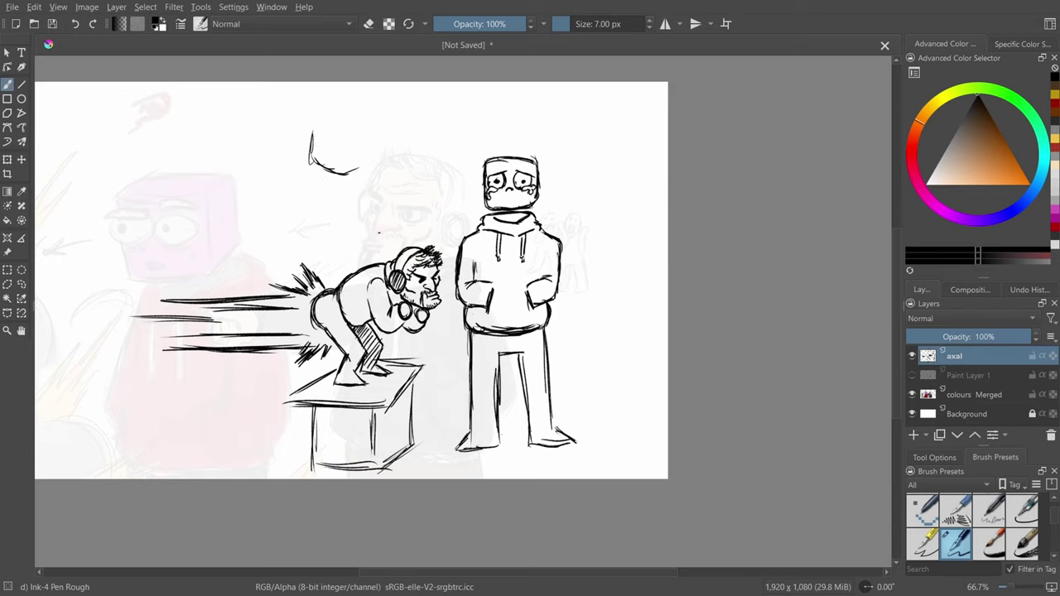
{"action": "key", "text": "ctrl+z"}
{"action": "key", "text": "ctrl+z"}
{"action": "key", "text": "1"}
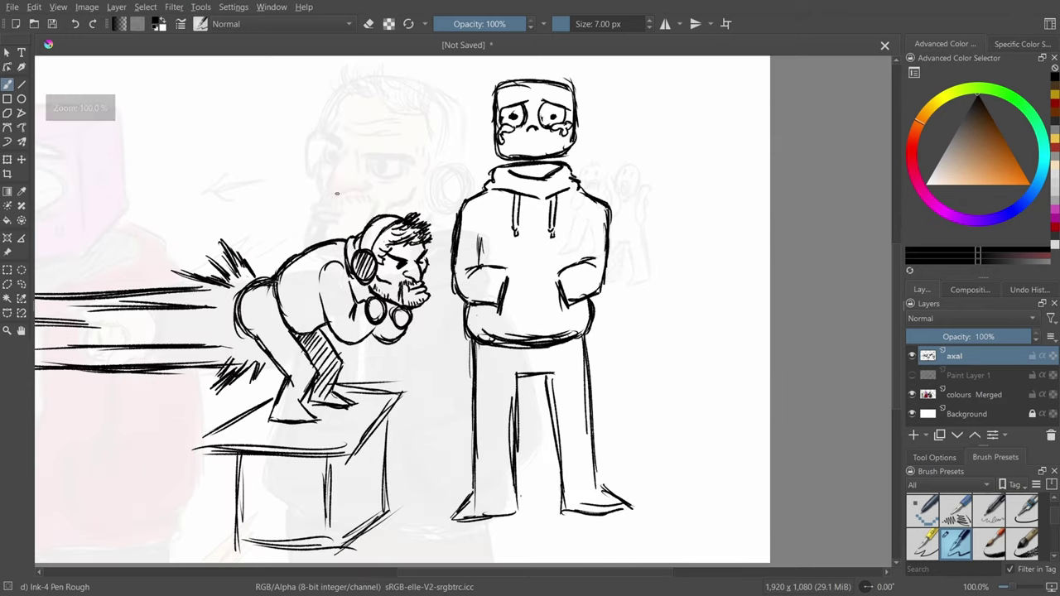
{"action": "key", "text": "minus"}
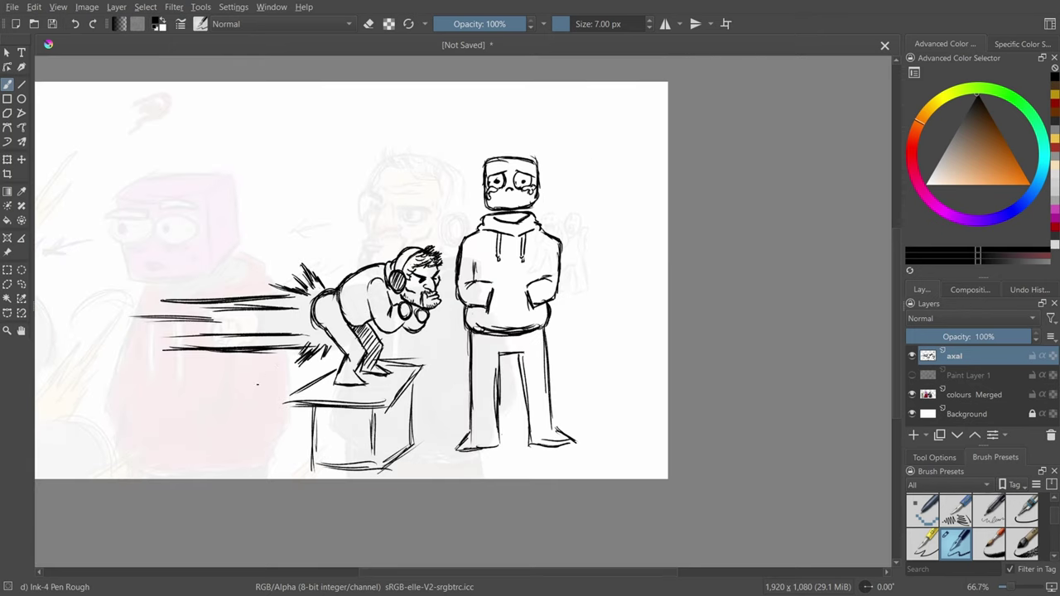
Ink the first diagonal speed lines above and below the burst behind the crouching character.
{"action": "left_click_drag", "start_coordinate": [327, 283], "coordinate": [290, 241]}
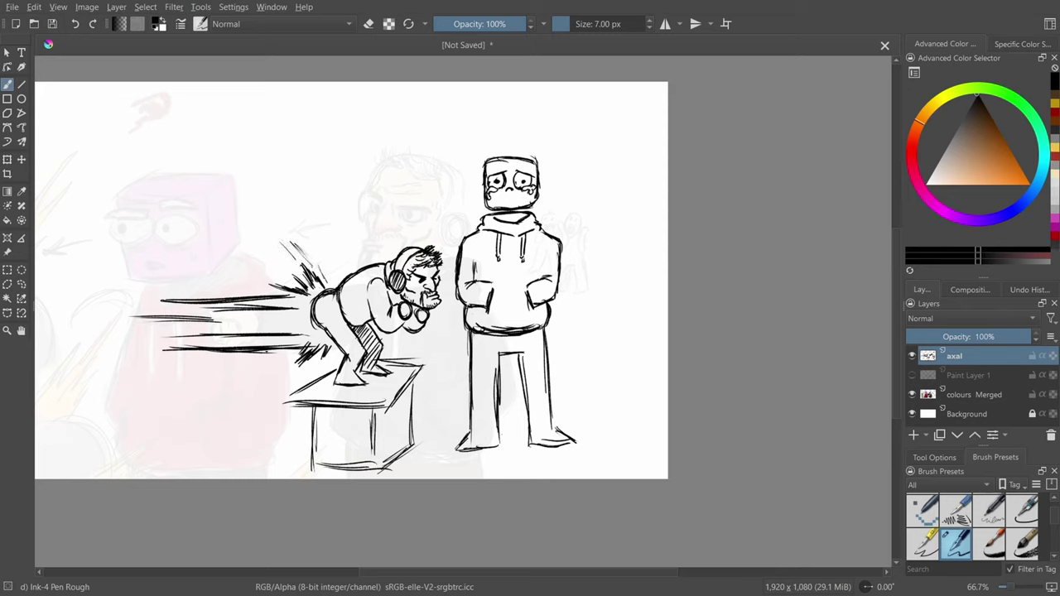
{"action": "left_click_drag", "start_coordinate": [331, 356], "coordinate": [259, 404]}
{"action": "mouse_move", "coordinate": [267, 258]}
{"action": "left_mouse_down"}
{"action": "mouse_move", "coordinate": [216, 235]}
{"action": "mouse_move", "coordinate": [279, 260]}
{"action": "left_mouse_up"}
{"action": "left_click_drag", "start_coordinate": [202, 405], "coordinate": [247, 386]}
{"action": "mouse_move", "coordinate": [175, 417]}
{"action": "left_mouse_down"}
{"action": "mouse_move", "coordinate": [245, 384]}
{"action": "mouse_move", "coordinate": [160, 420]}
{"action": "left_mouse_up"}
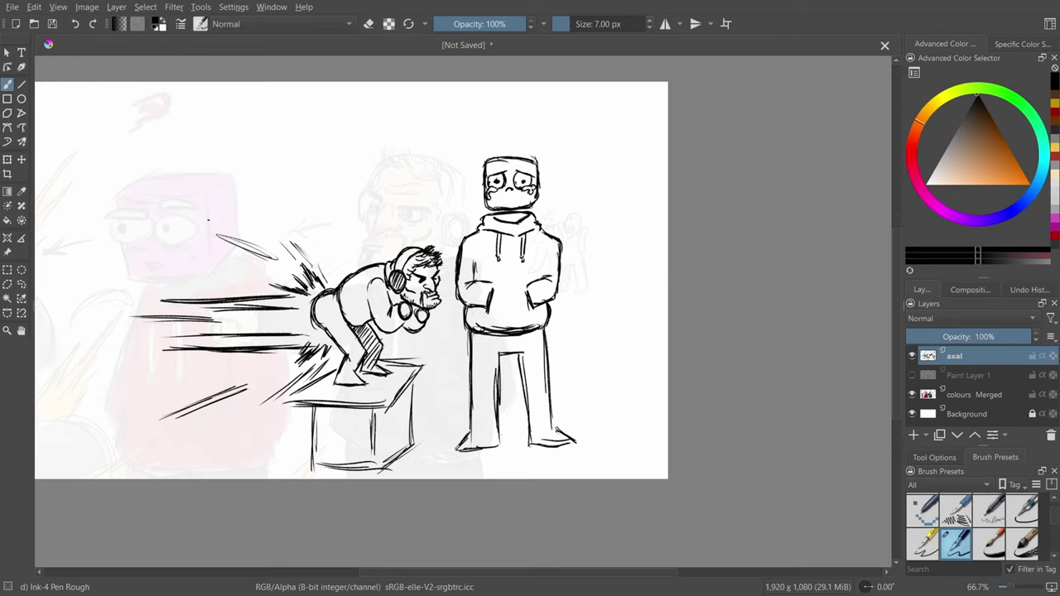
Extend the diagonal speed lines farther behind the crouching character with long outer strokes above and below the horizontal ones.
{"action": "left_click_drag", "start_coordinate": [248, 245], "coordinate": [167, 196]}
{"action": "mouse_move", "coordinate": [246, 247]}
{"action": "left_mouse_down"}
{"action": "mouse_move", "coordinate": [172, 205]}
{"action": "mouse_move", "coordinate": [89, 218]}
{"action": "left_mouse_up"}
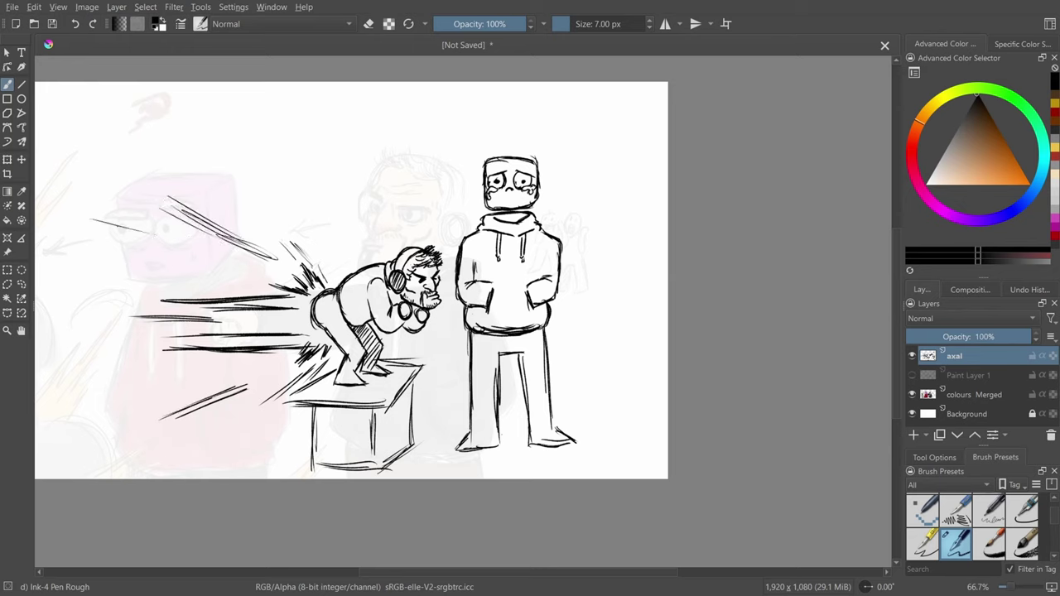
{"action": "left_click_drag", "start_coordinate": [165, 235], "coordinate": [91, 218]}
{"action": "mouse_move", "coordinate": [193, 392]}
{"action": "left_mouse_down"}
{"action": "mouse_move", "coordinate": [58, 442]}
{"action": "mouse_move", "coordinate": [56, 457]}
{"action": "left_mouse_up"}
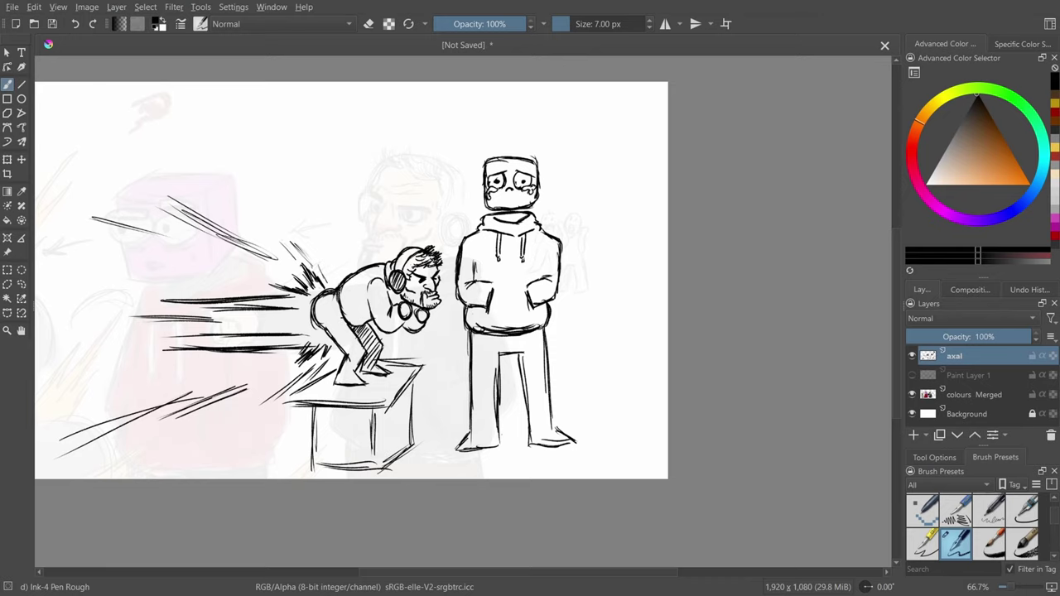
Fill out the lower band of speed lines with dense diagonal strokes from the crouching character's feet down to the canvas's lower edge.
{"action": "key", "text": "minus"}
{"action": "key", "text": "minus"}
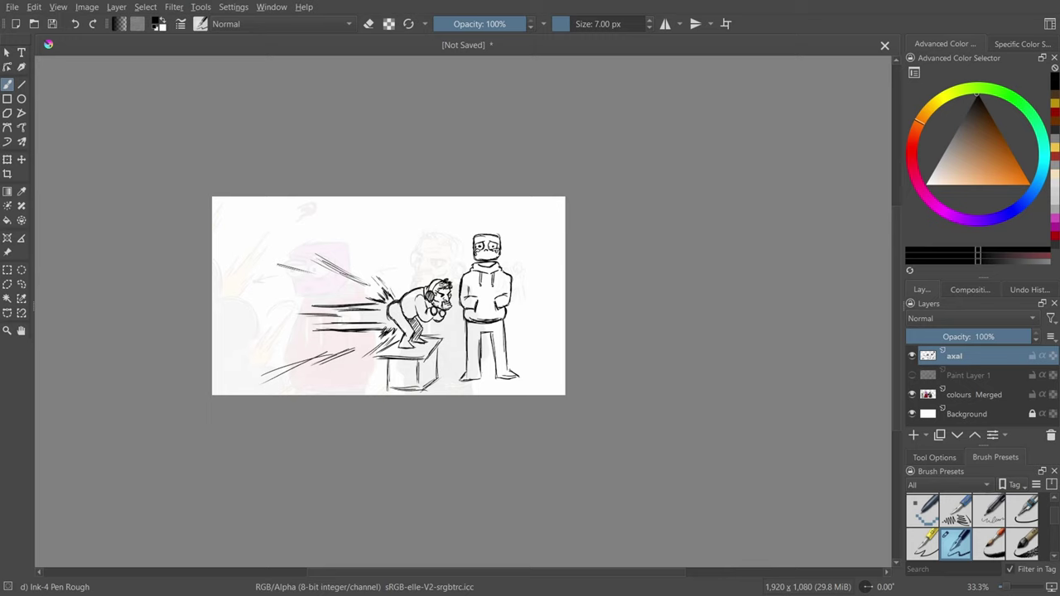
{"action": "key", "text": "plus"}
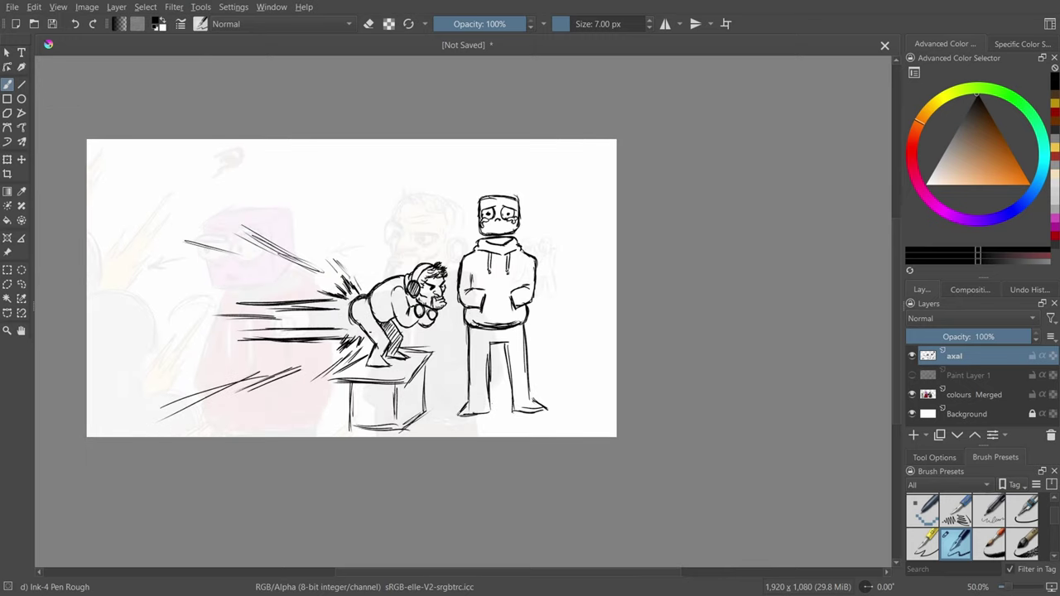
{"action": "mouse_move", "coordinate": [356, 356]}
{"action": "left_mouse_down"}
{"action": "mouse_move", "coordinate": [315, 392]}
{"action": "mouse_move", "coordinate": [330, 371]}
{"action": "left_mouse_up"}
{"action": "left_click_drag", "start_coordinate": [297, 394], "coordinate": [336, 361]}
{"action": "left_click_drag", "start_coordinate": [289, 396], "coordinate": [333, 361]}
{"action": "left_click_drag", "start_coordinate": [273, 398], "coordinate": [321, 361]}
{"action": "left_click_drag", "start_coordinate": [281, 395], "coordinate": [320, 364]}
{"action": "left_click_drag", "start_coordinate": [235, 414], "coordinate": [302, 370]}
{"action": "left_click_drag", "start_coordinate": [248, 405], "coordinate": [299, 373]}
{"action": "left_click_drag", "start_coordinate": [290, 369], "coordinate": [182, 434]}
{"action": "left_click_drag", "start_coordinate": [252, 384], "coordinate": [161, 432]}
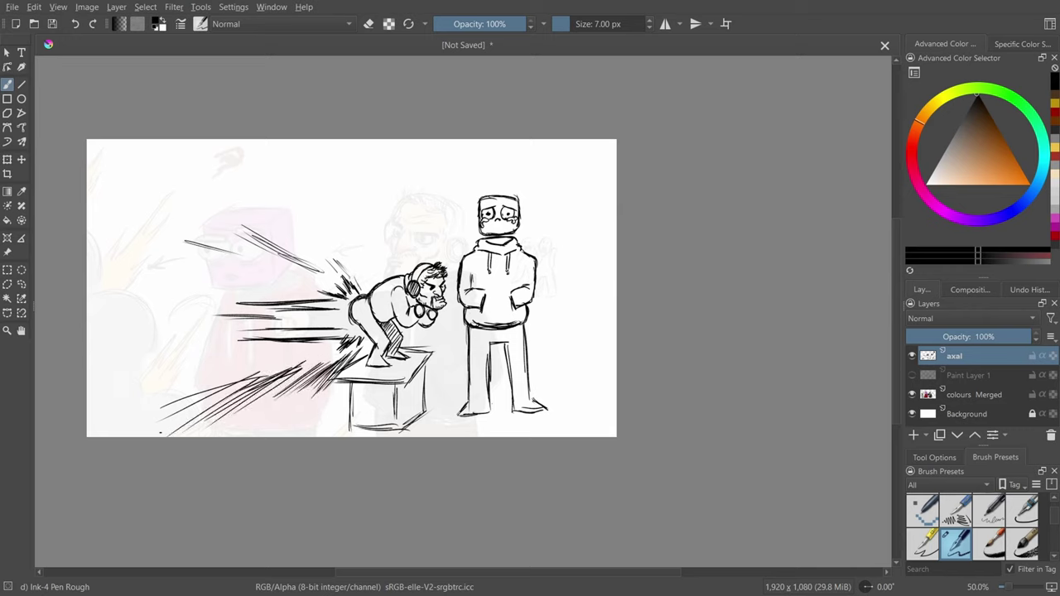
Fan a row of long diagonal speed lines upward and backward from the crouching character to match the lower band.
{"action": "mouse_move", "coordinate": [353, 277]}
{"action": "left_mouse_down"}
{"action": "mouse_move", "coordinate": [321, 228]}
{"action": "mouse_move", "coordinate": [327, 240]}
{"action": "left_mouse_up"}
{"action": "left_click_drag", "start_coordinate": [349, 274], "coordinate": [313, 218]}
{"action": "mouse_move", "coordinate": [338, 268]}
{"action": "left_mouse_down"}
{"action": "mouse_move", "coordinate": [306, 212]}
{"action": "mouse_move", "coordinate": [288, 209]}
{"action": "left_mouse_up"}
{"action": "mouse_move", "coordinate": [328, 270]}
{"action": "left_mouse_down"}
{"action": "mouse_move", "coordinate": [273, 207]}
{"action": "mouse_move", "coordinate": [258, 205]}
{"action": "left_mouse_up"}
{"action": "left_click_drag", "start_coordinate": [322, 270], "coordinate": [225, 194]}
{"action": "mouse_move", "coordinate": [293, 262]}
{"action": "left_mouse_down"}
{"action": "mouse_move", "coordinate": [243, 214]}
{"action": "mouse_move", "coordinate": [197, 194]}
{"action": "left_mouse_up"}
{"action": "mouse_move", "coordinate": [260, 250]}
{"action": "left_mouse_down"}
{"action": "mouse_move", "coordinate": [183, 192]}
{"action": "mouse_move", "coordinate": [159, 193]}
{"action": "left_mouse_up"}
{"action": "left_click_drag", "start_coordinate": [235, 251], "coordinate": [131, 186]}
{"action": "left_click_drag", "start_coordinate": [194, 242], "coordinate": [115, 182]}
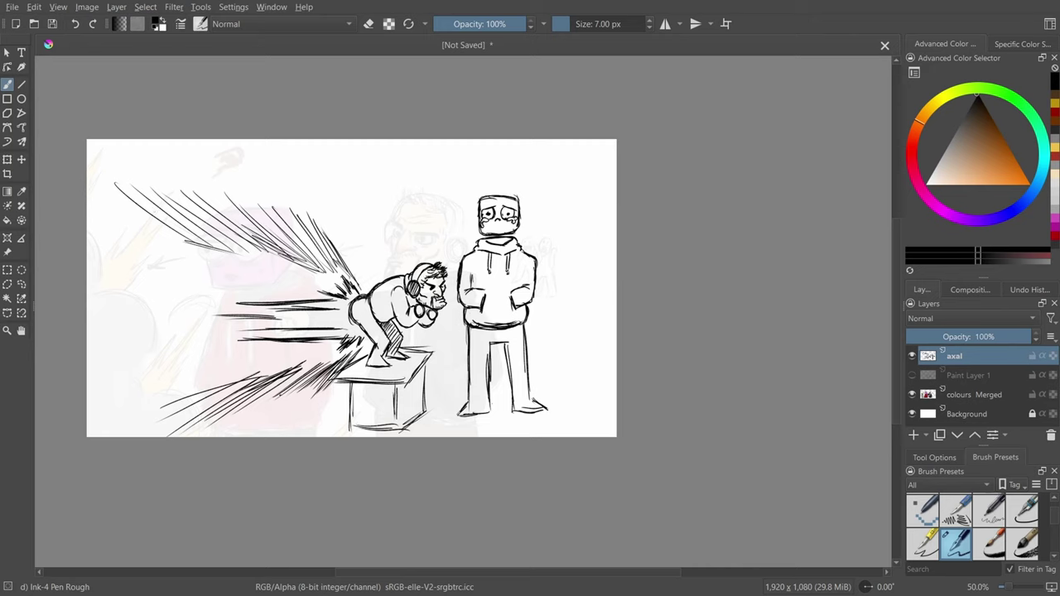
Widen the lower band of speed lines with three more long strokes running off the canvas's lower edge.
{"action": "mouse_move", "coordinate": [294, 376]}
{"action": "left_mouse_down"}
{"action": "mouse_move", "coordinate": [199, 434]}
{"action": "mouse_move", "coordinate": [174, 436]}
{"action": "left_mouse_up"}
{"action": "mouse_move", "coordinate": [240, 383]}
{"action": "left_mouse_down"}
{"action": "mouse_move", "coordinate": [149, 435]}
{"action": "mouse_move", "coordinate": [161, 423]}
{"action": "left_mouse_up"}
{"action": "left_click_drag", "start_coordinate": [189, 401], "coordinate": [117, 437]}
Thicken the upper speed lines nearest the crouching character and erase their overlong tips.
{"action": "key", "text": "e"}
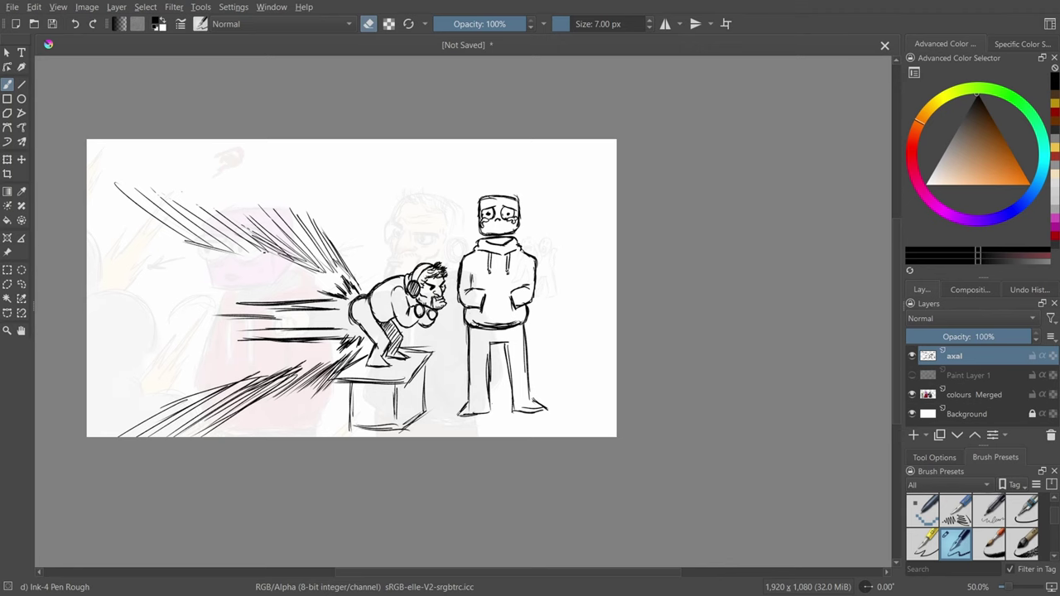
{"action": "key", "text": "ctrl+plus"}
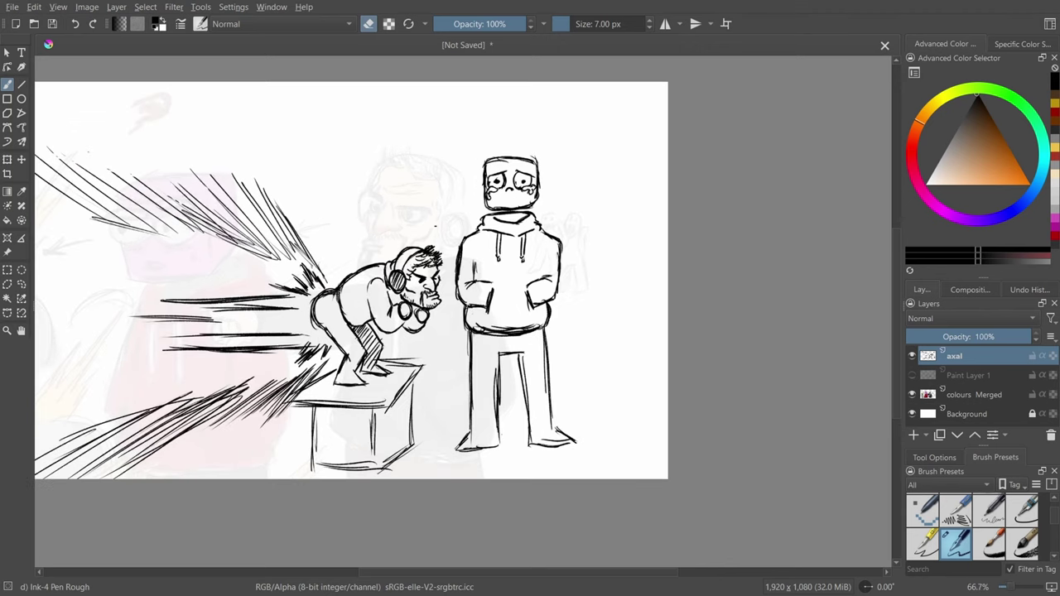
{"action": "key", "text": "e"}
{"action": "left_click_drag", "start_coordinate": [244, 179], "coordinate": [273, 204]}
{"action": "left_click_drag", "start_coordinate": [238, 174], "coordinate": [267, 195]}
{"action": "key", "text": "e"}
{"action": "mouse_move", "coordinate": [245, 179]}
{"action": "left_mouse_down"}
{"action": "mouse_move", "coordinate": [266, 200]}
{"action": "mouse_move", "coordinate": [257, 180]}
{"action": "mouse_move", "coordinate": [235, 175]}
{"action": "mouse_move", "coordinate": [258, 209]}
{"action": "mouse_move", "coordinate": [212, 175]}
{"action": "left_mouse_up"}
{"action": "left_click", "coordinate": [762, 579]}
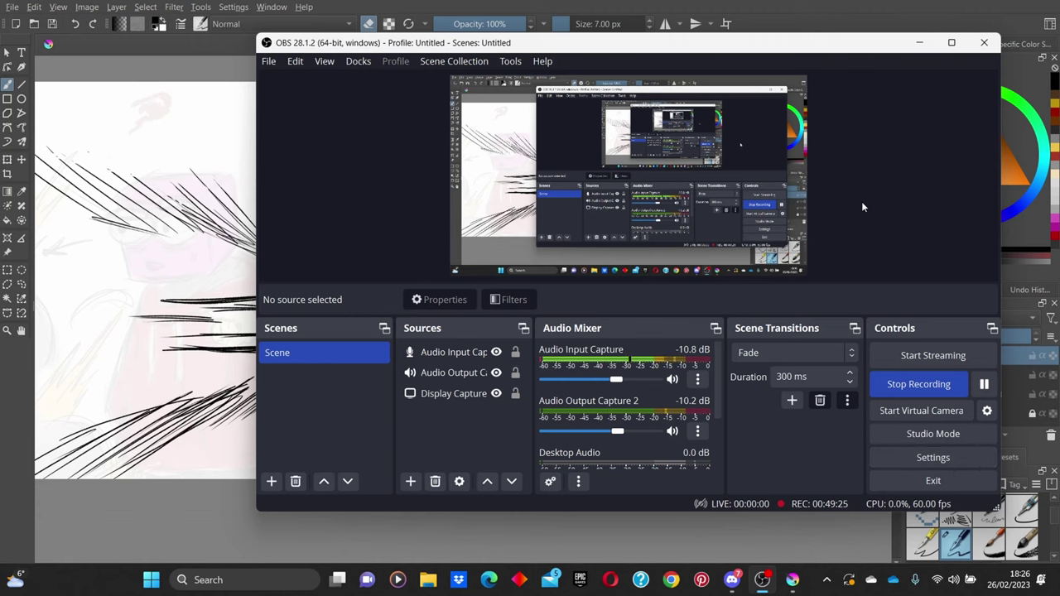
{"action": "left_click", "coordinate": [920, 43]}
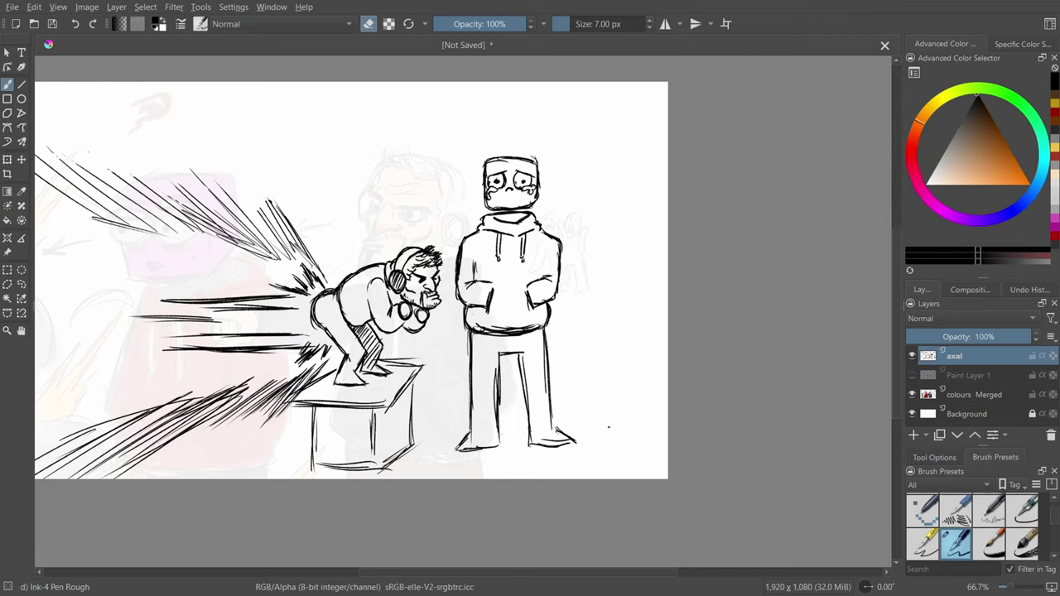
{"action": "key", "text": "super"}
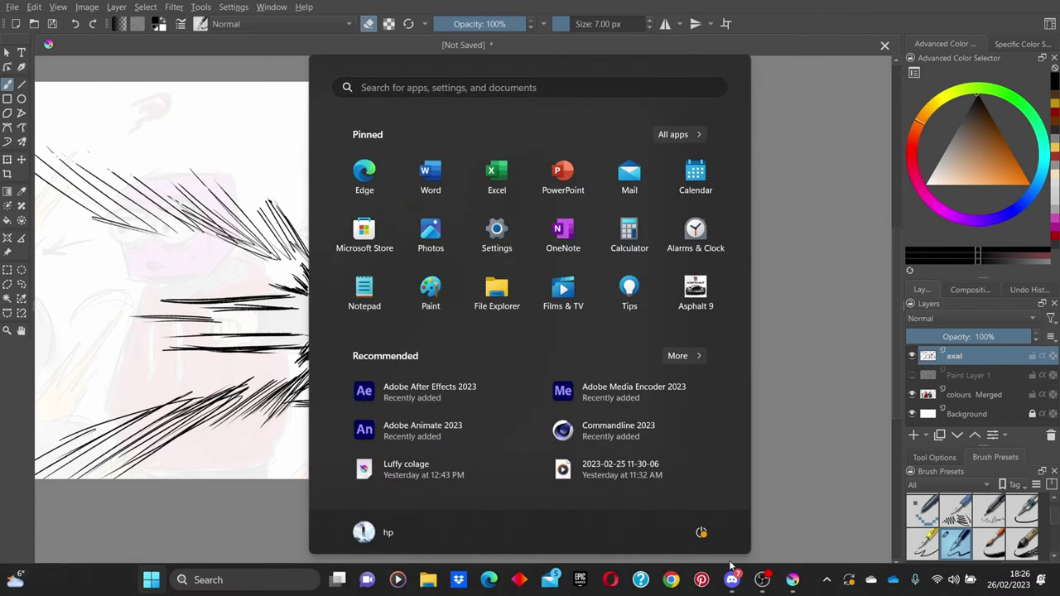
{"action": "left_click", "coordinate": [762, 580]}
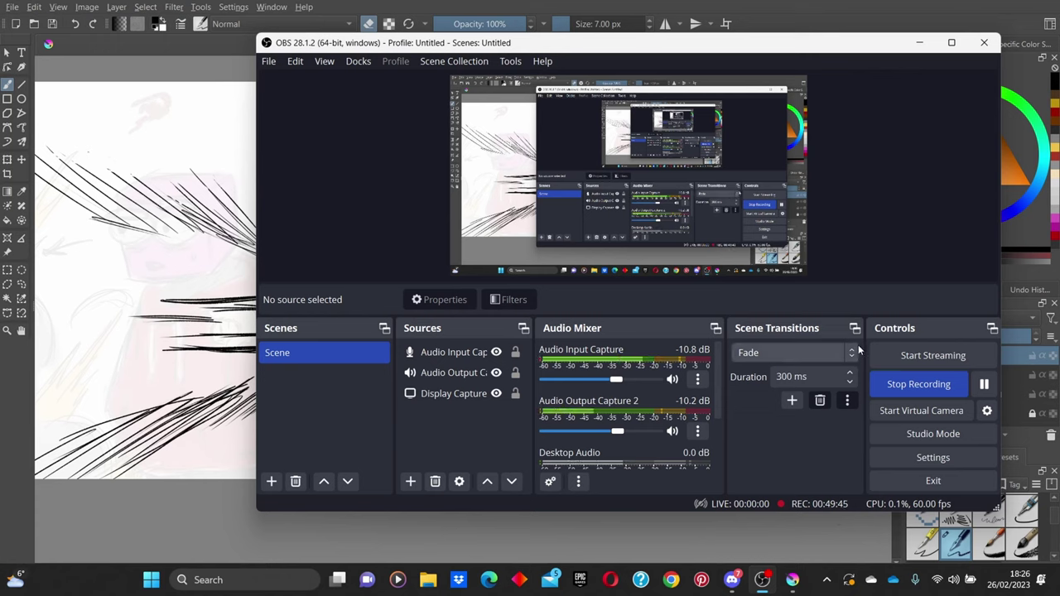
{"action": "left_click", "coordinate": [921, 43]}
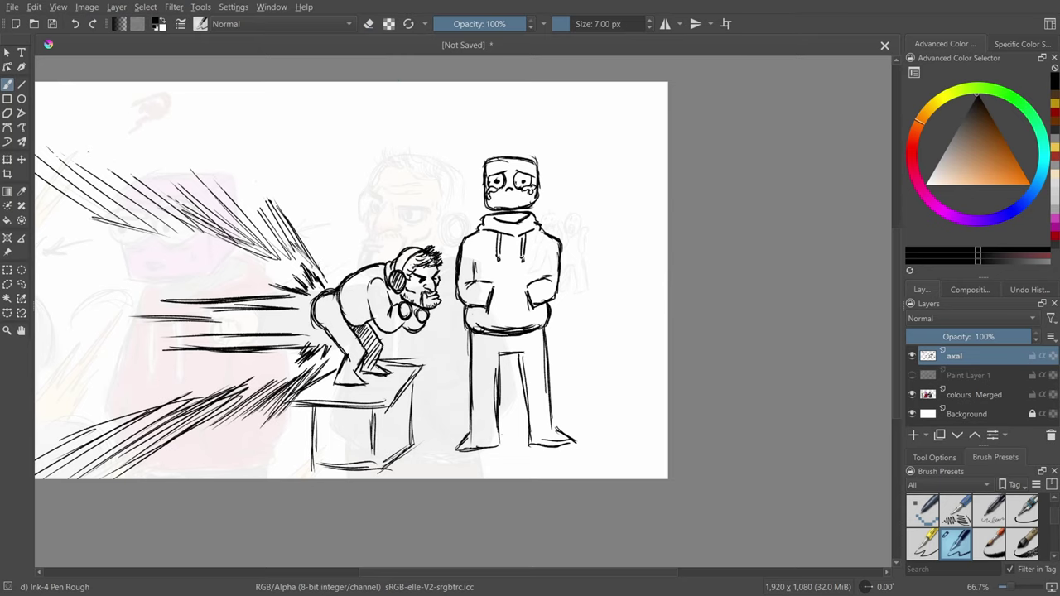
{"action": "key", "text": "super"}
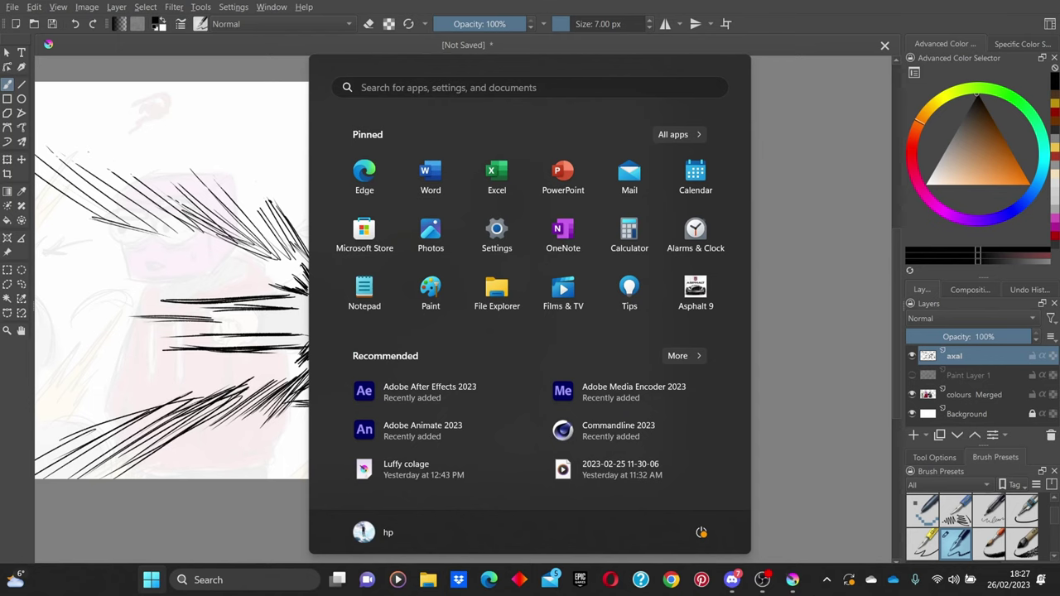
{"action": "left_click", "coordinate": [781, 492]}
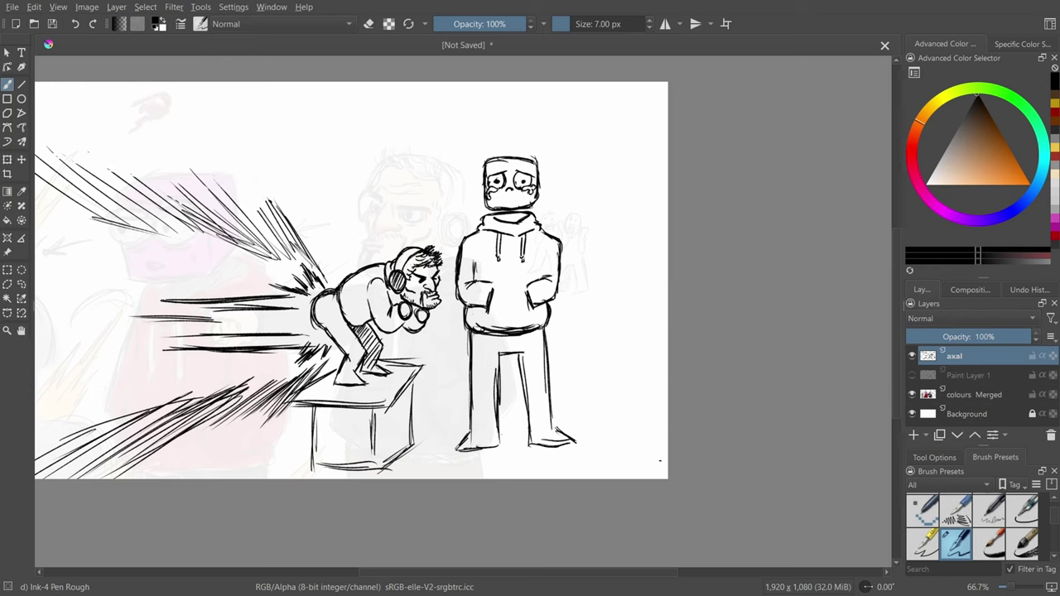
{"action": "key", "text": "super"}
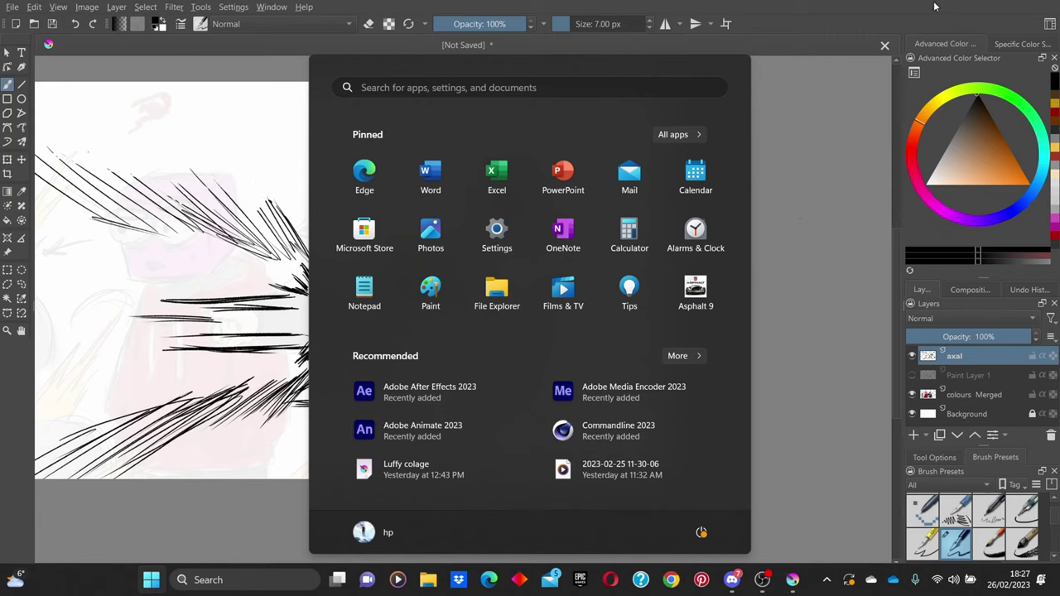
{"action": "left_click", "coordinate": [762, 580]}
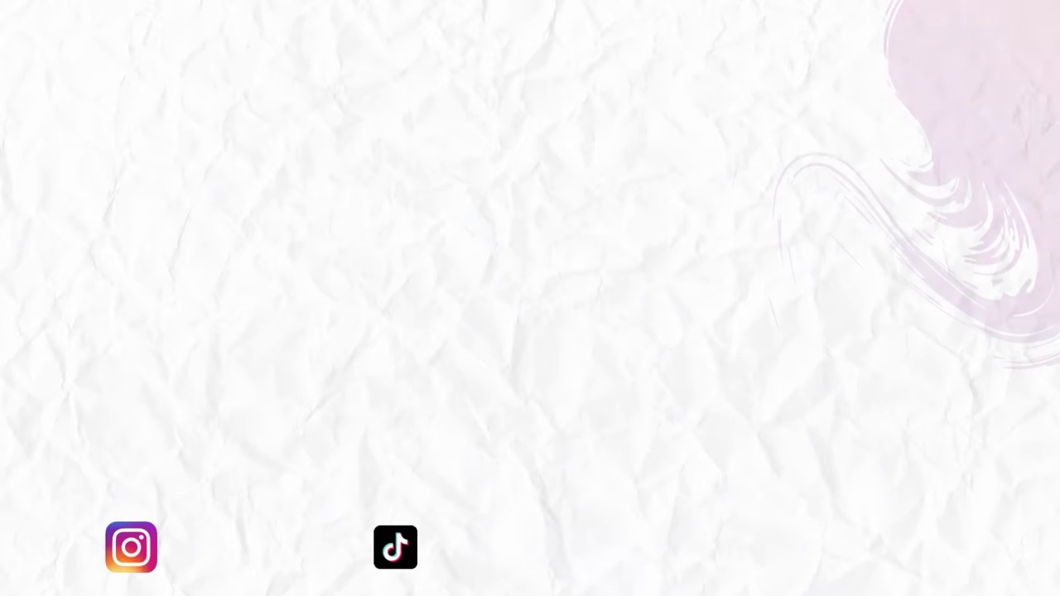